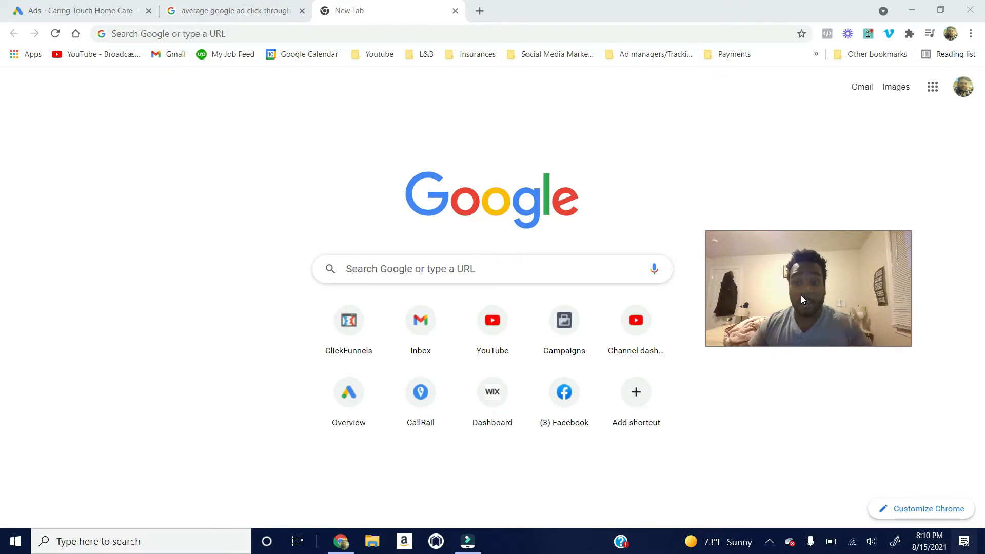
Step: Search Google for "isearchfrom" and open the isearchfrom.com website
left_click(467, 265)
type("is")
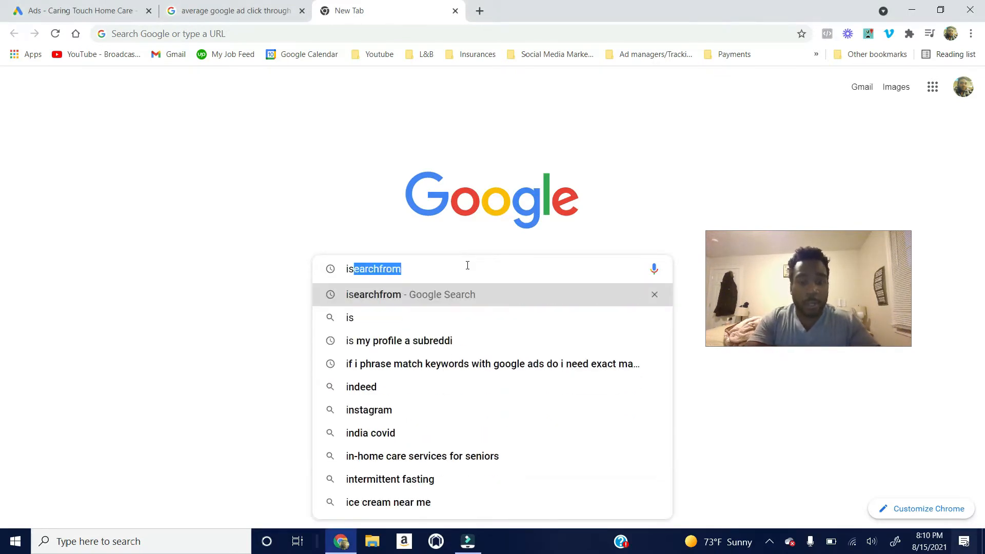
type("ear")
key("Return")
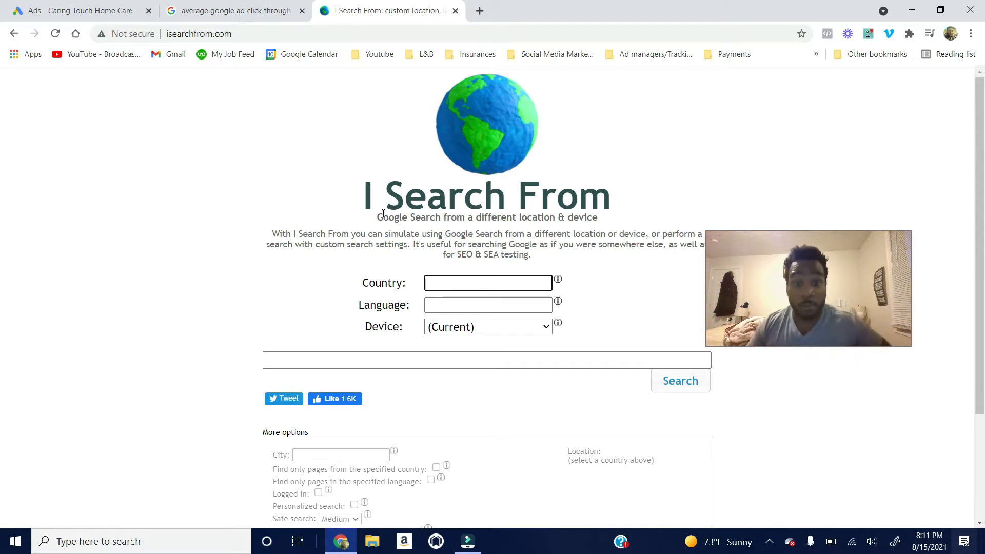
Step: Set the simulated search country to United States
type("u")
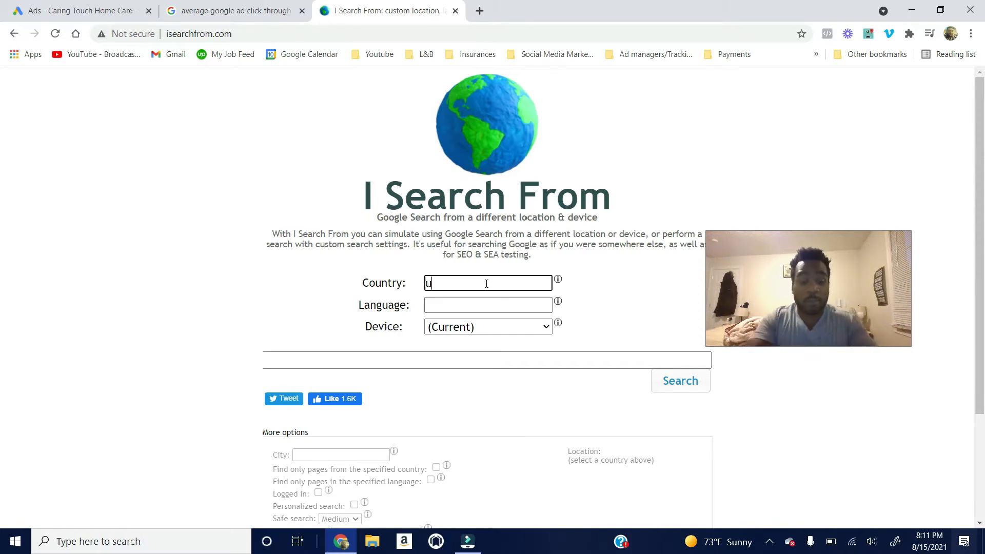
type("nite")
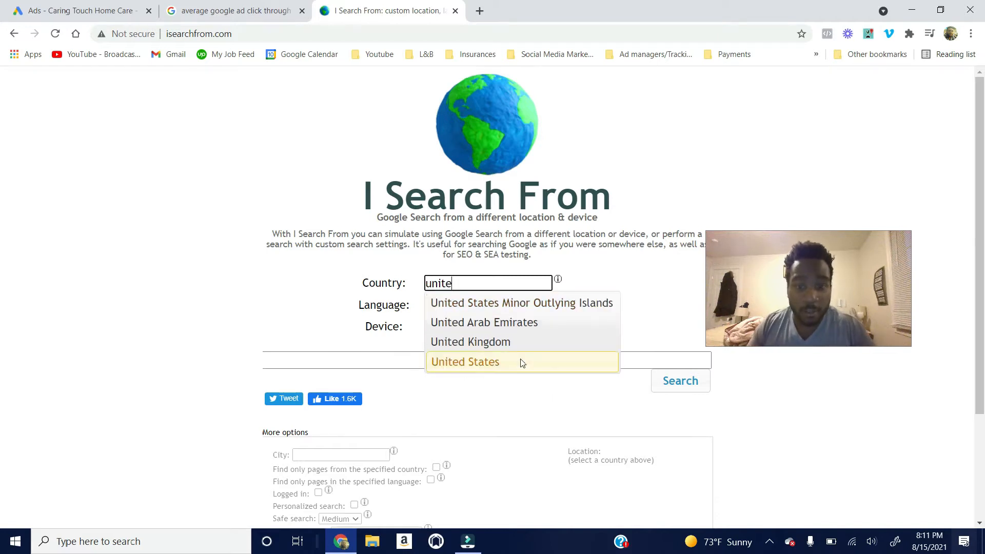
left_click(522, 363)
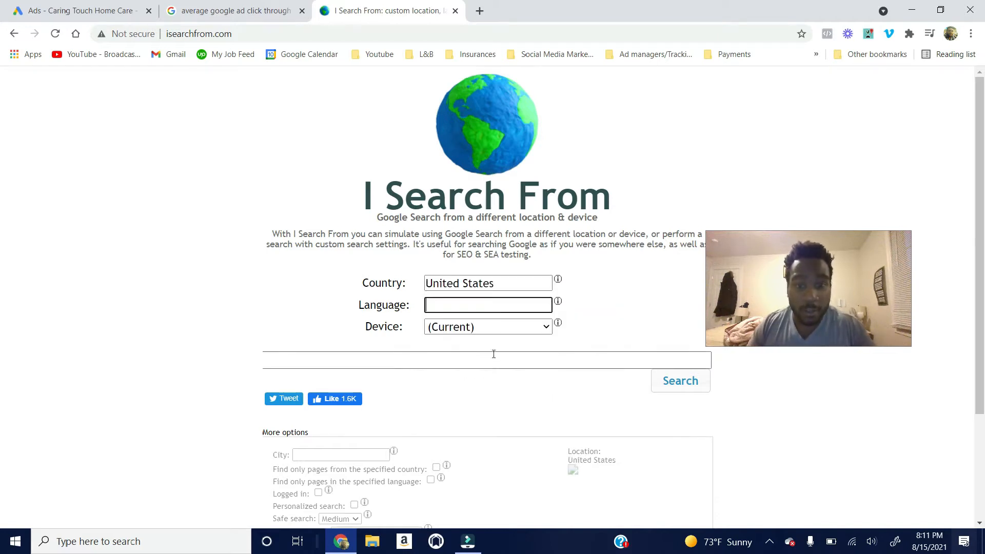
Step: Check the device options, keep (Current), and fill in "kitchen remodel near me" as the search query
left_click(450, 327)
left_click(331, 337)
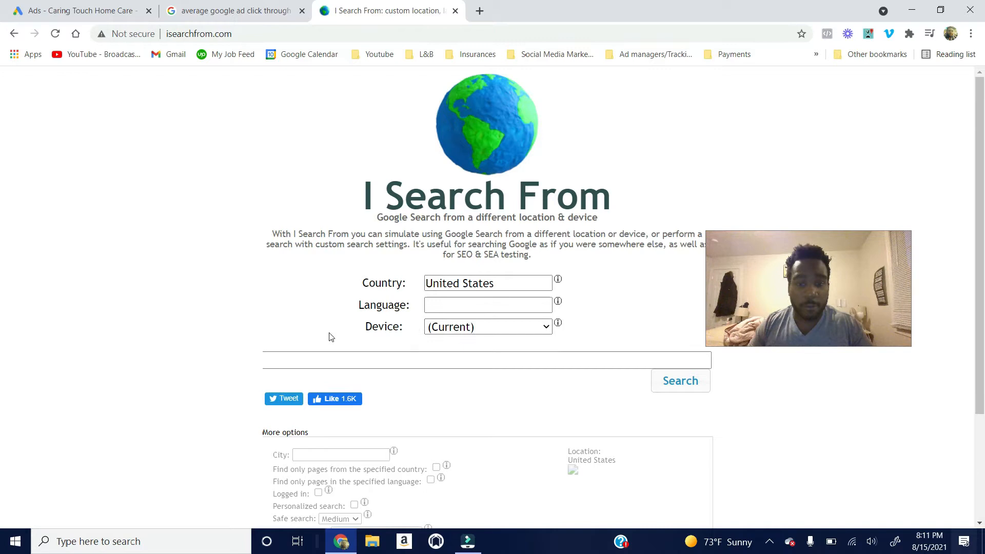
left_click(428, 332)
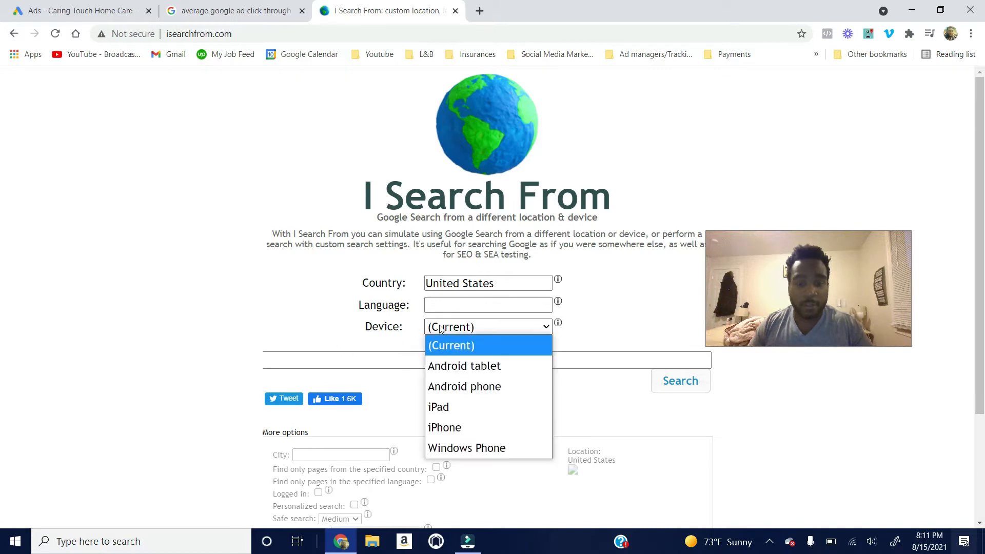
left_click(354, 362)
left_click(485, 385)
left_click(371, 359)
left_click(346, 391)
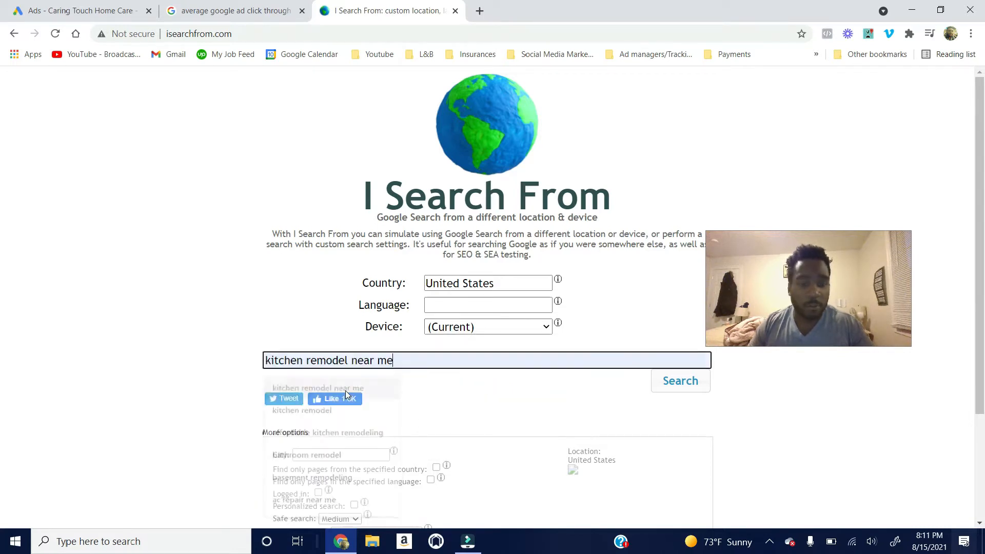
Step: Set the city for the simulated search to New York (NY)
scroll(416, 395, "down", 1)
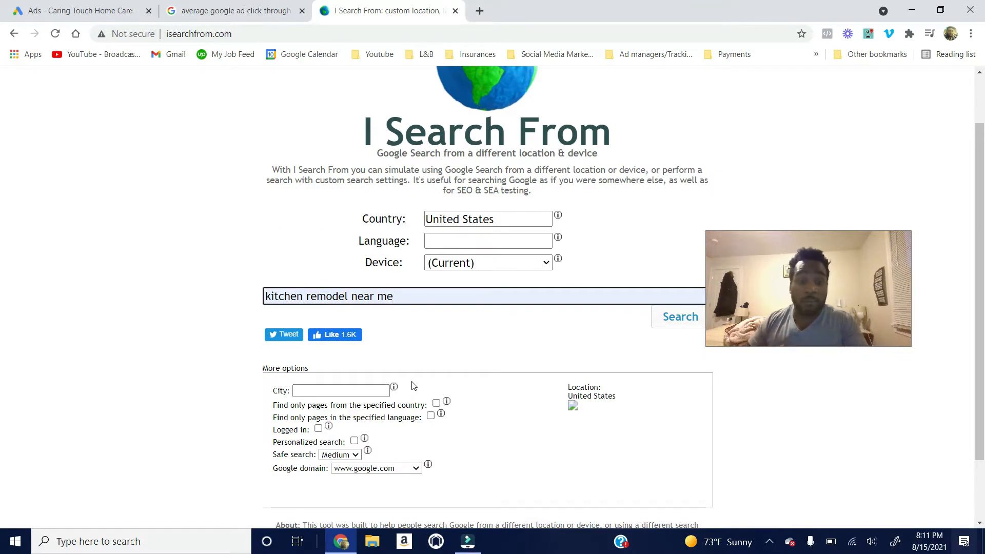
left_click(309, 390)
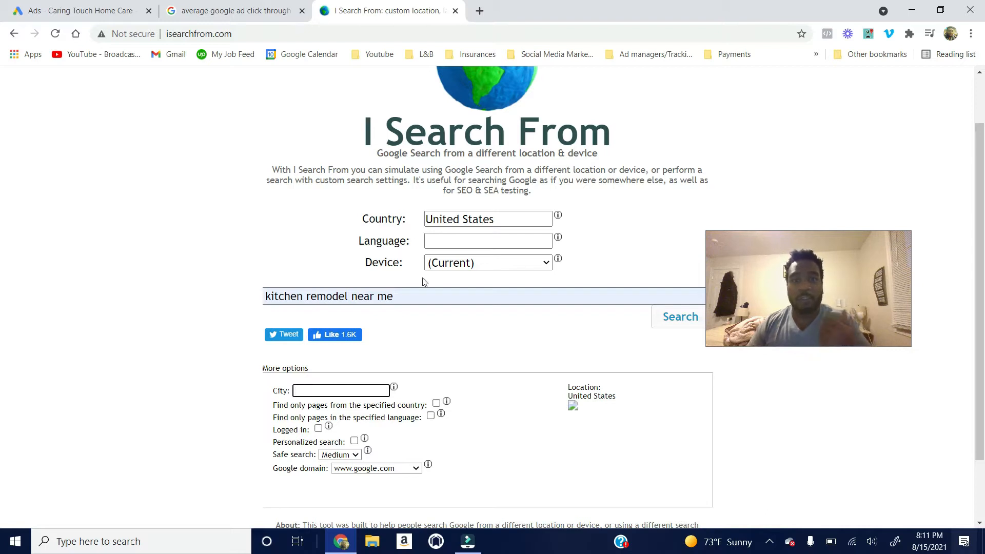
left_click(480, 11)
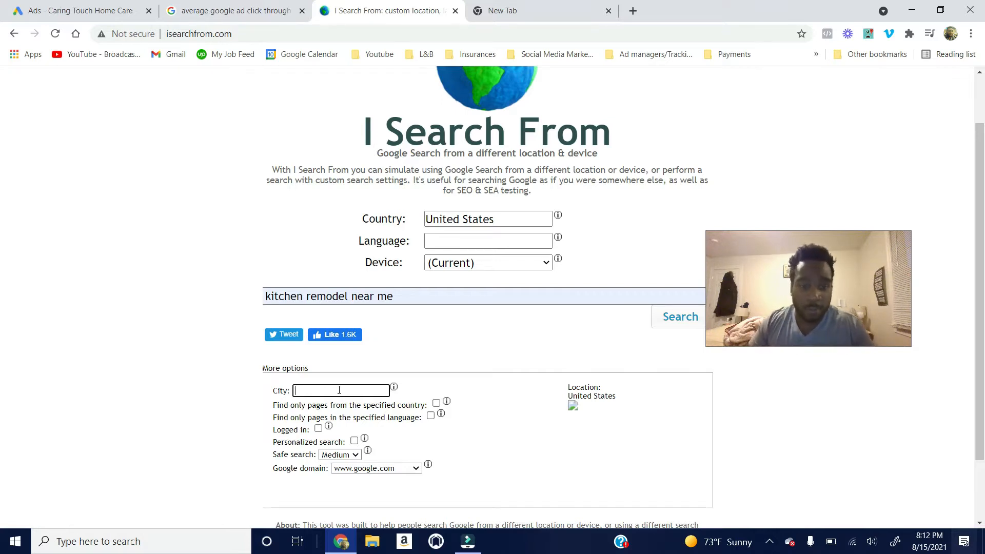
type("new your")
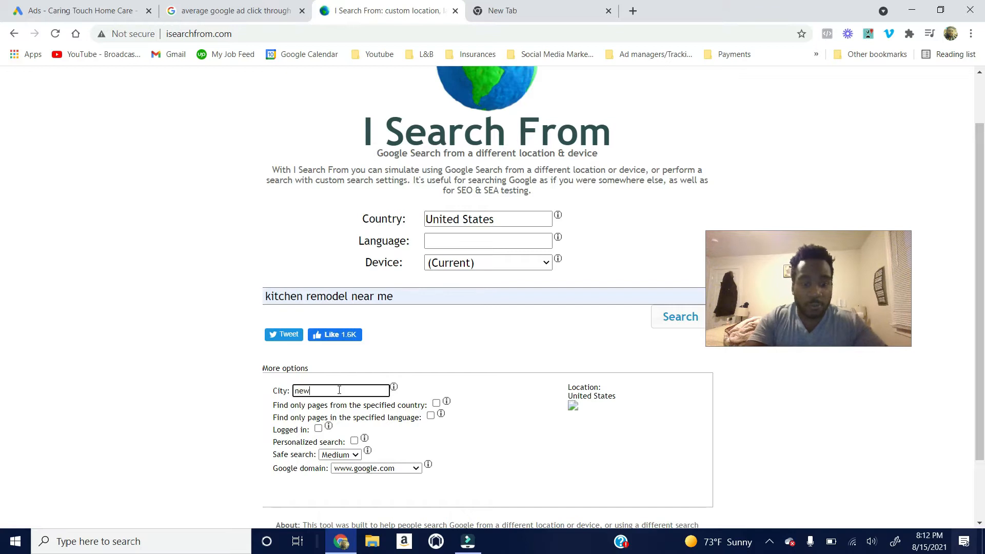
key("BackSpace")
key("BackSpace")
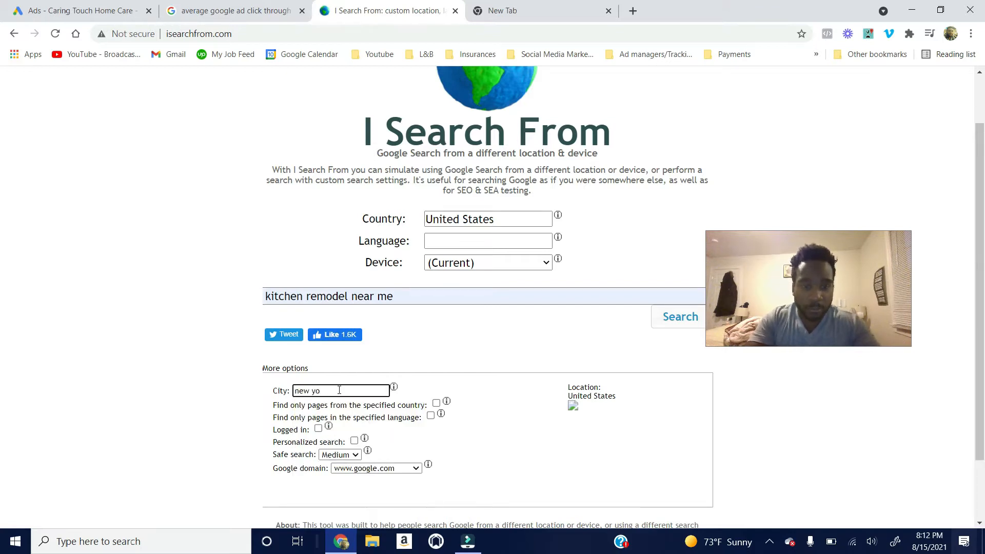
type("rk")
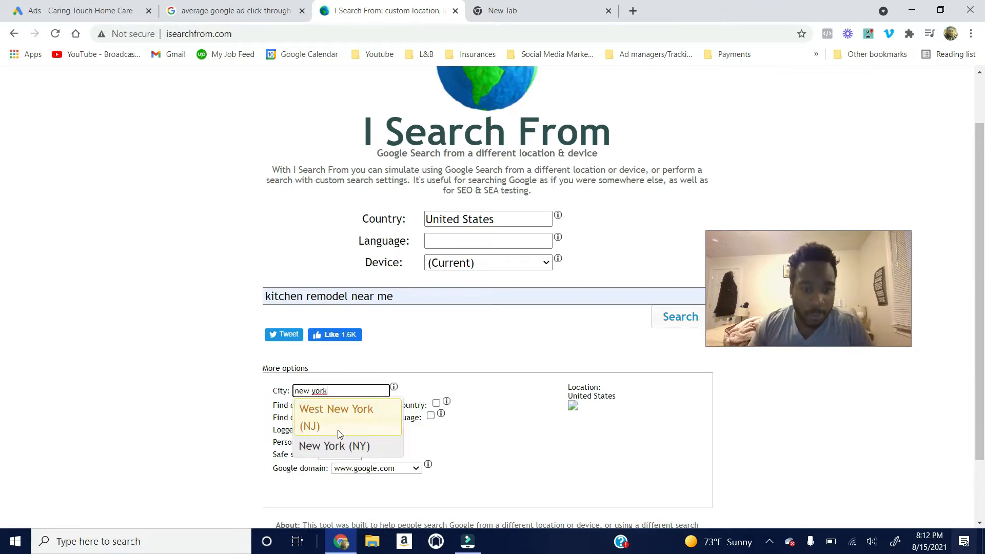
left_click(338, 429)
Step: Run the simulated search for New York and look through the results page for competitors' kitchen remodeling ads
scroll(564, 401, "down", 1)
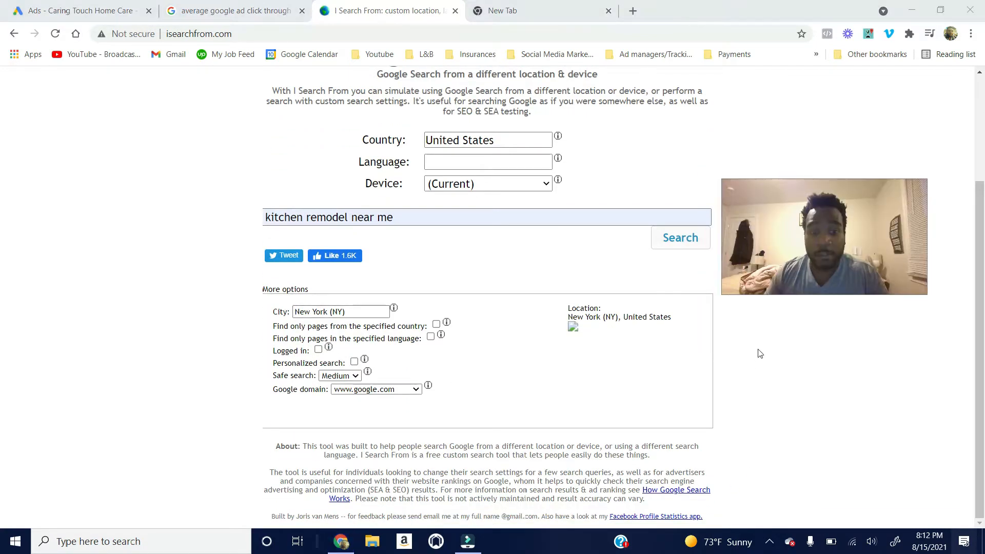
scroll(763, 426, "up", 2)
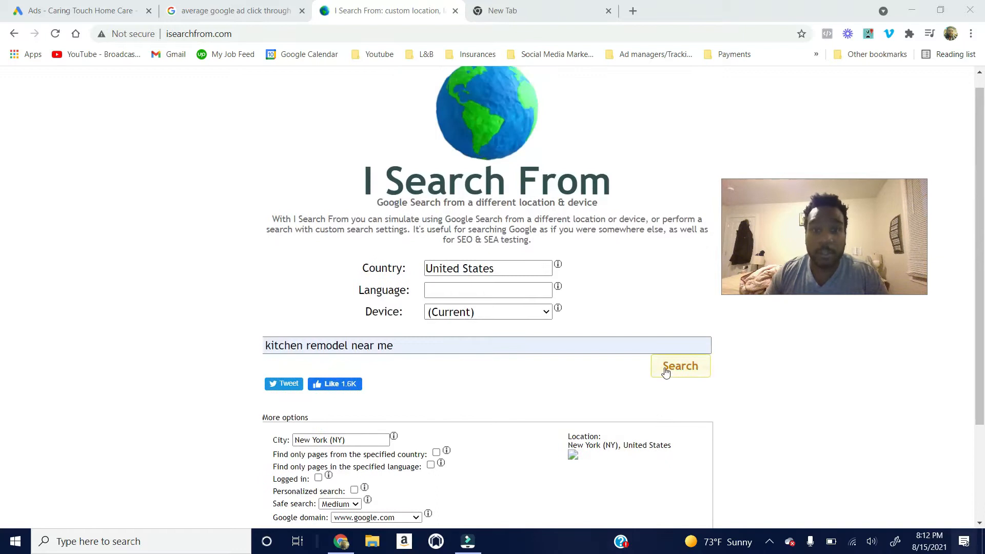
left_click(666, 369)
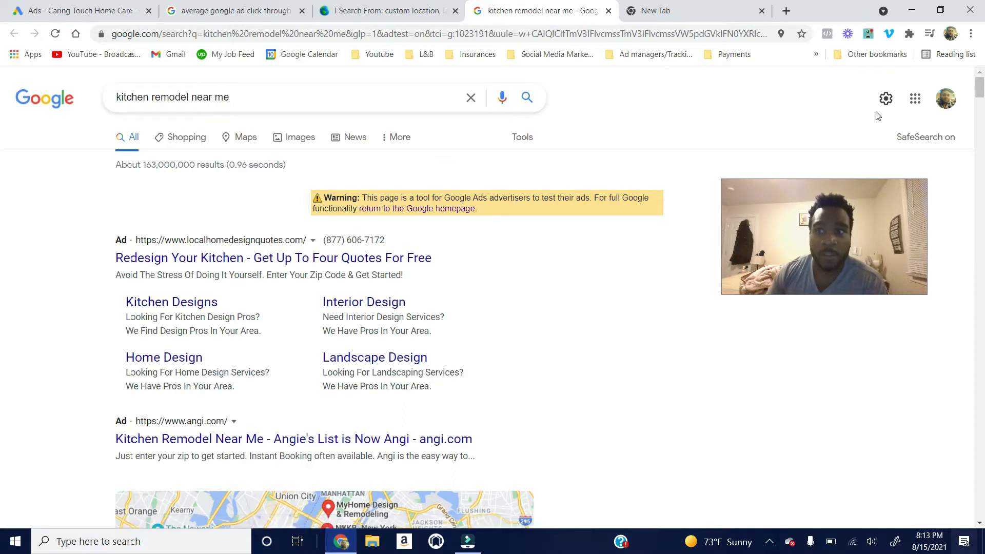
mouse_move(978, 100)
left_mouse_down()
mouse_move(978, 122)
mouse_move(978, 86)
left_mouse_up()
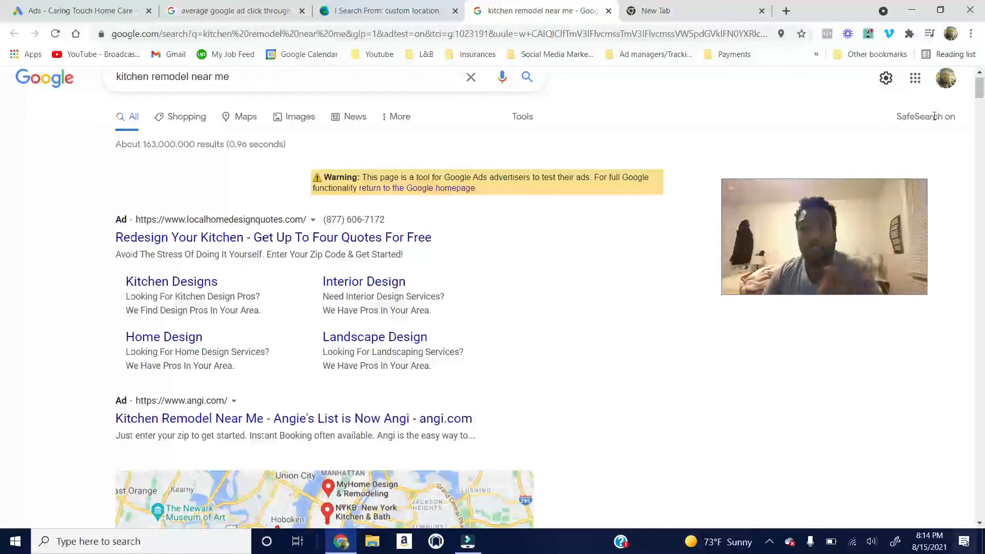
left_click_drag(981, 92, 948, 492)
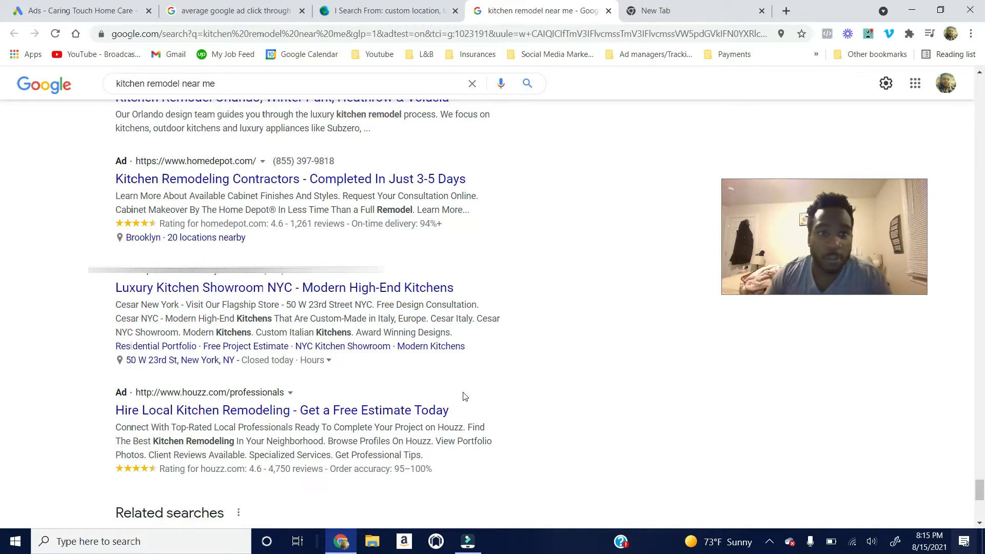
scroll(463, 411, "up", 1)
Step: Return to I Search From, change the city to California City (CA), and run the same kitchen remodel search
left_click(389, 11)
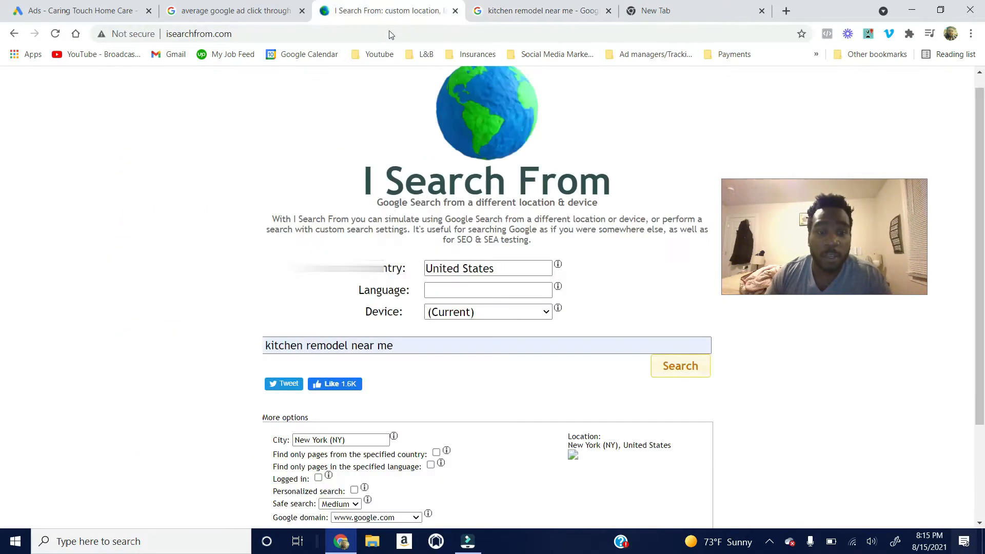
left_click_drag(389, 440, 287, 435)
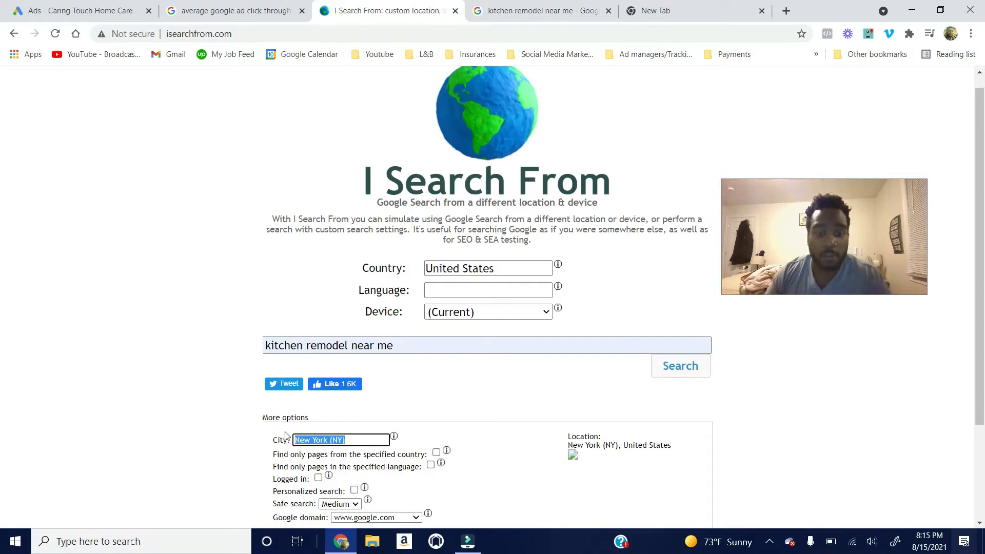
type("californ")
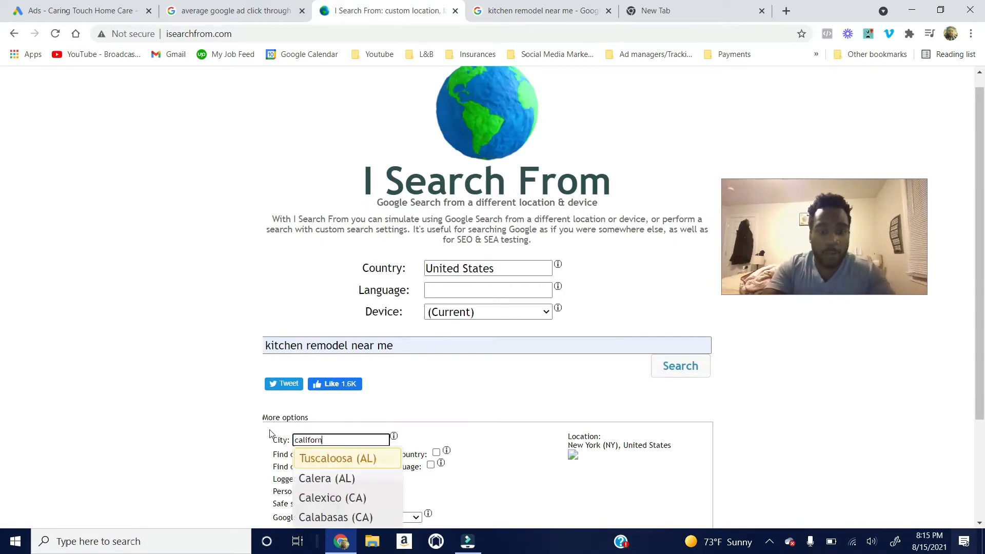
left_click(328, 458)
scroll(400, 367, "down", 3)
scroll(400, 366, "up", 3)
left_click(367, 345)
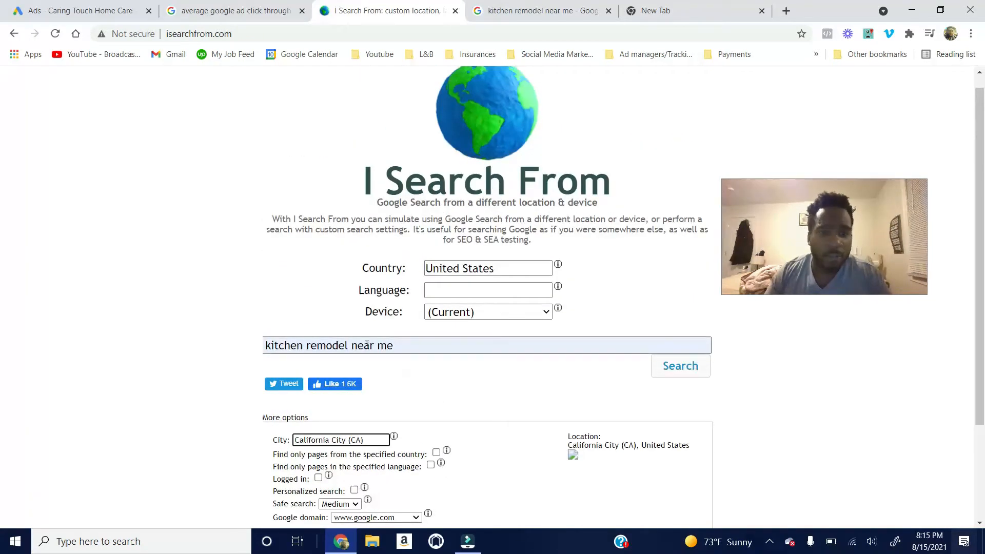
scroll(490, 418, "down", 3)
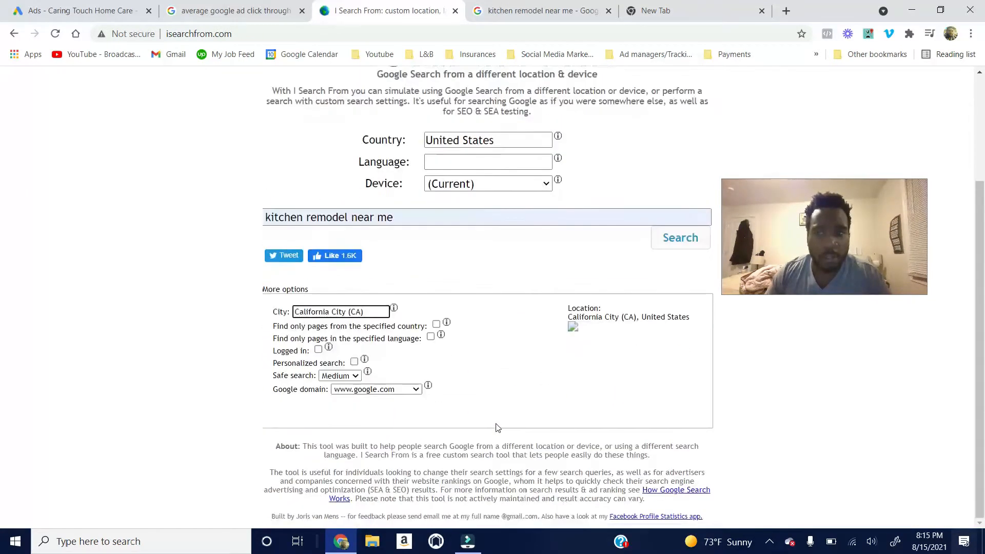
left_click(671, 246)
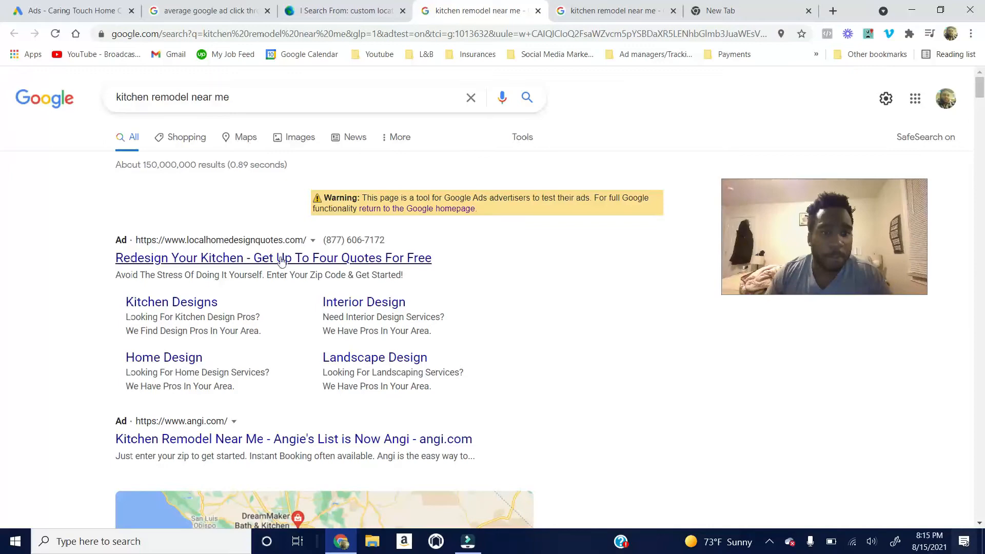
Step: Examine the ads among the California City results for "kitchen remodel near me", comparing their headlines, descriptions and sitelinks
scroll(266, 334, "down", 7)
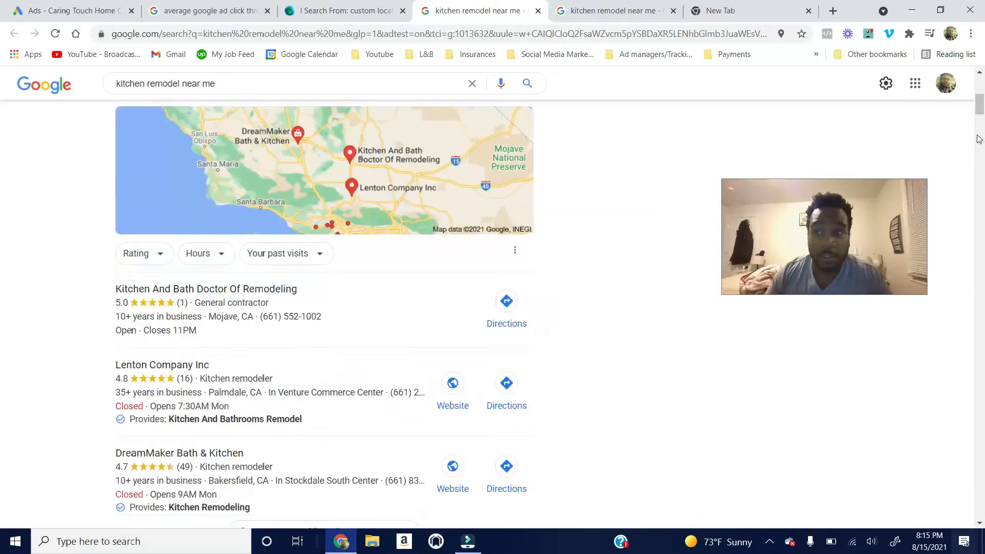
left_click_drag(980, 126, 961, 460)
scroll(961, 460, "down", 2)
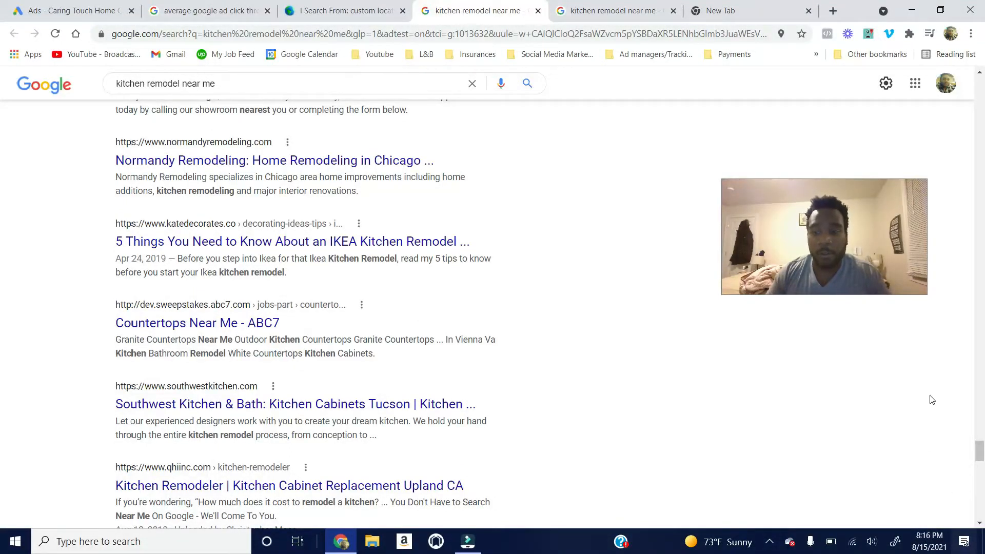
left_click_drag(979, 458, 980, 430)
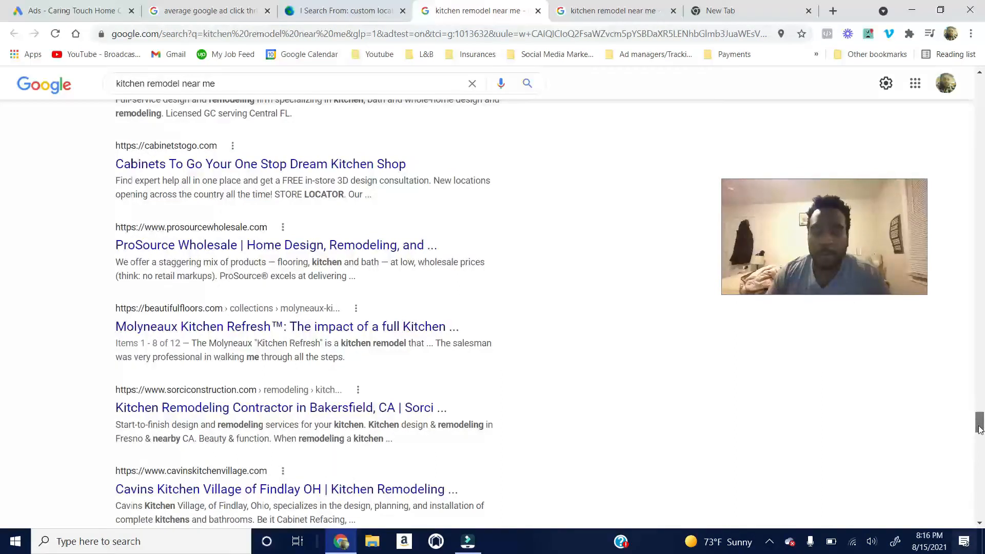
left_click_drag(980, 430, 971, 498)
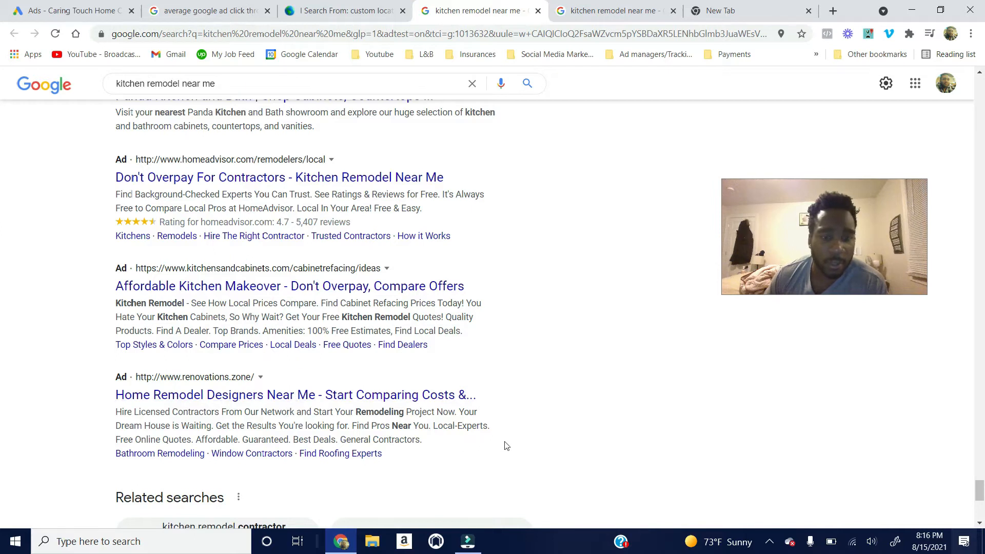
scroll(507, 440, "up", 1)
scroll(206, 187, "down", 2)
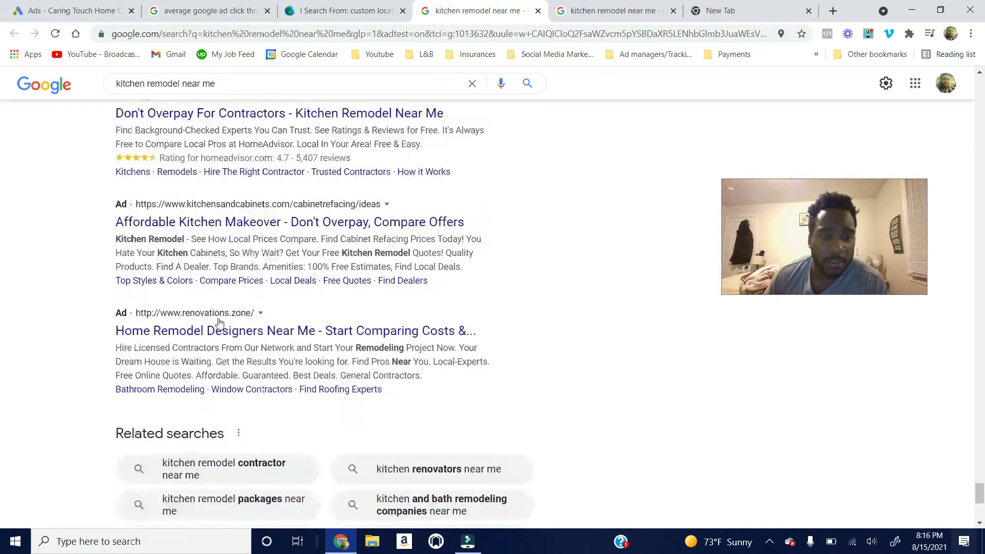
left_click_drag(979, 492, 923, 88)
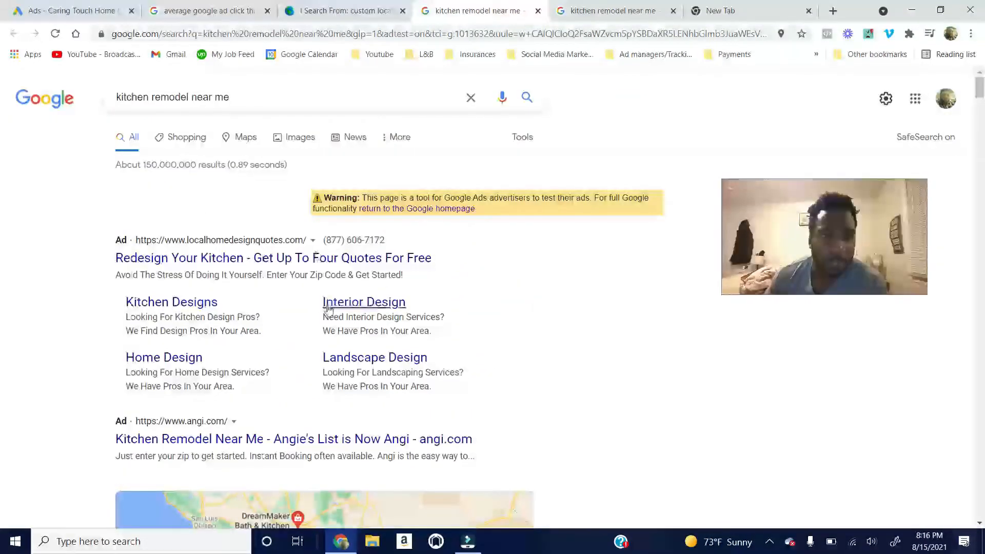
scroll(236, 410, "down", 1)
scroll(227, 392, "up", 1)
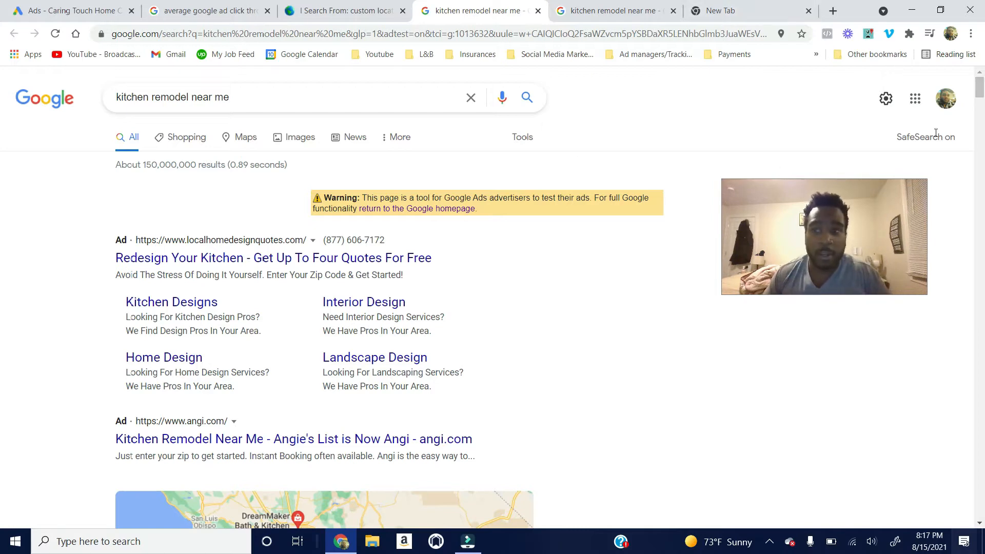
left_click_drag(979, 90, 903, 56)
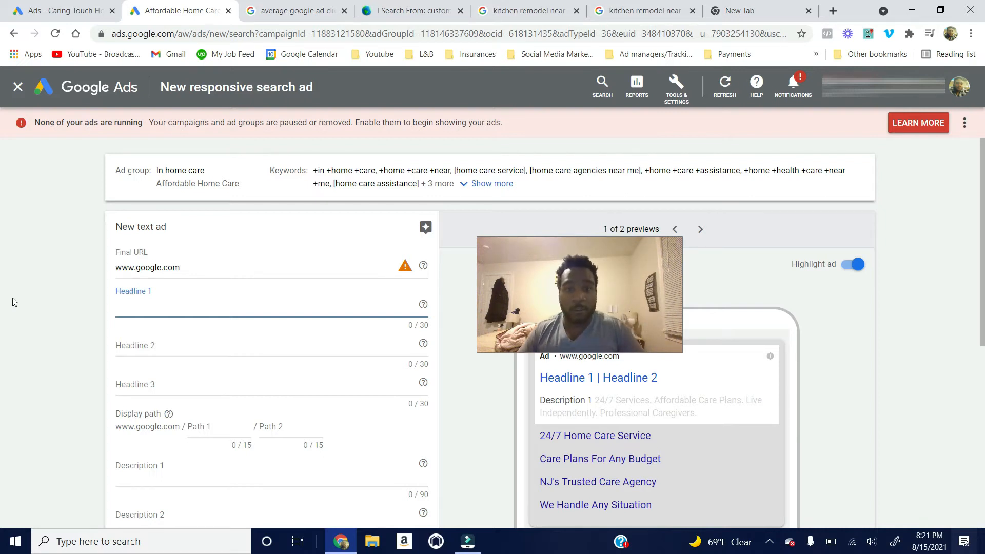
Step: Replace the ad's final URL text with "Ad Group: Kitchen remodeling near me", correcting the spelling of "Kitchen"
mouse_move(193, 171)
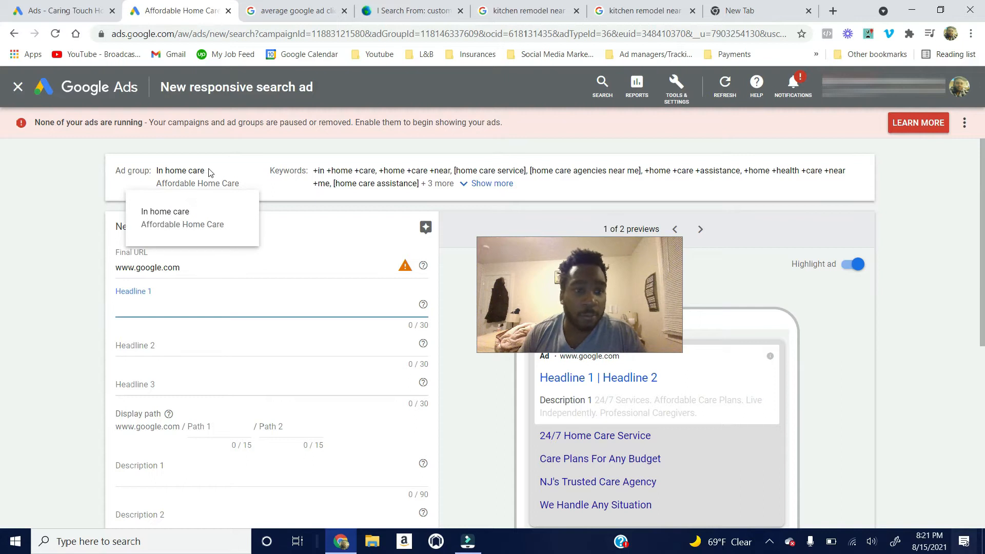
left_click_drag(172, 263, 56, 254)
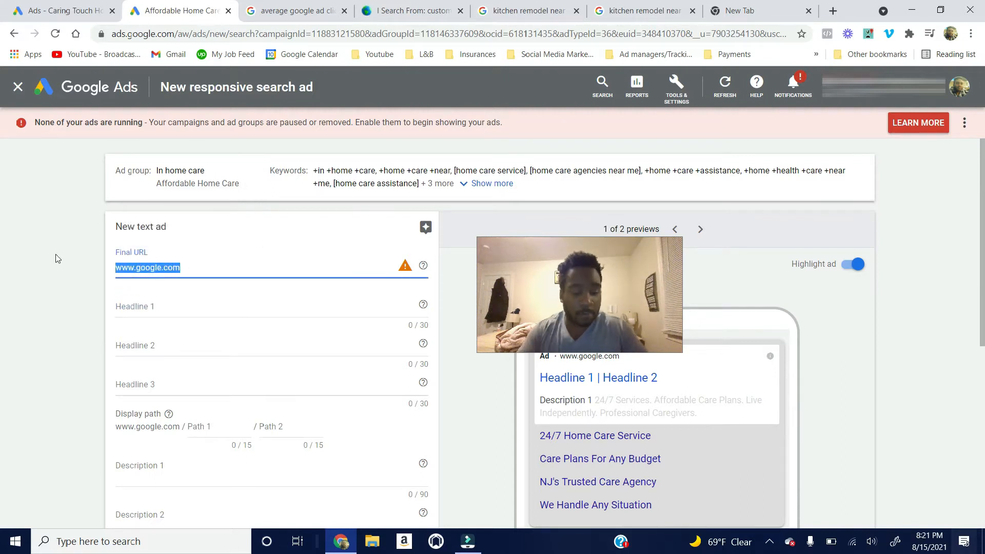
type("Ad Group")
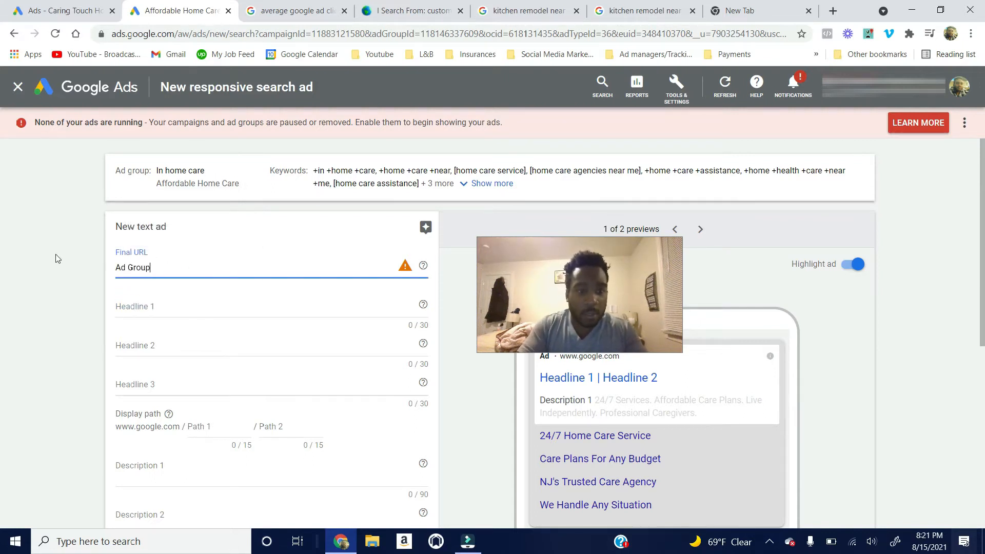
type(": Kitch")
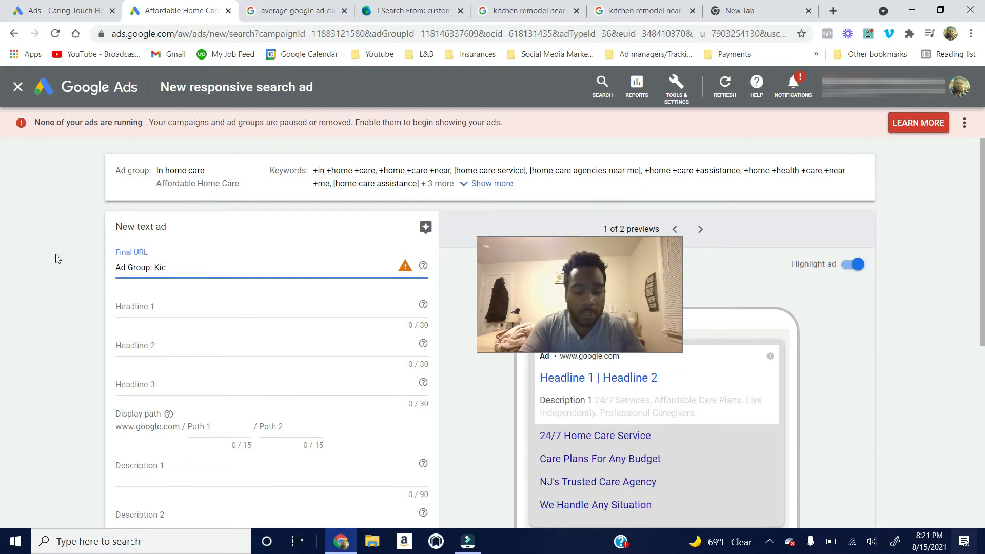
key("BackSpace")
key("BackSpace")
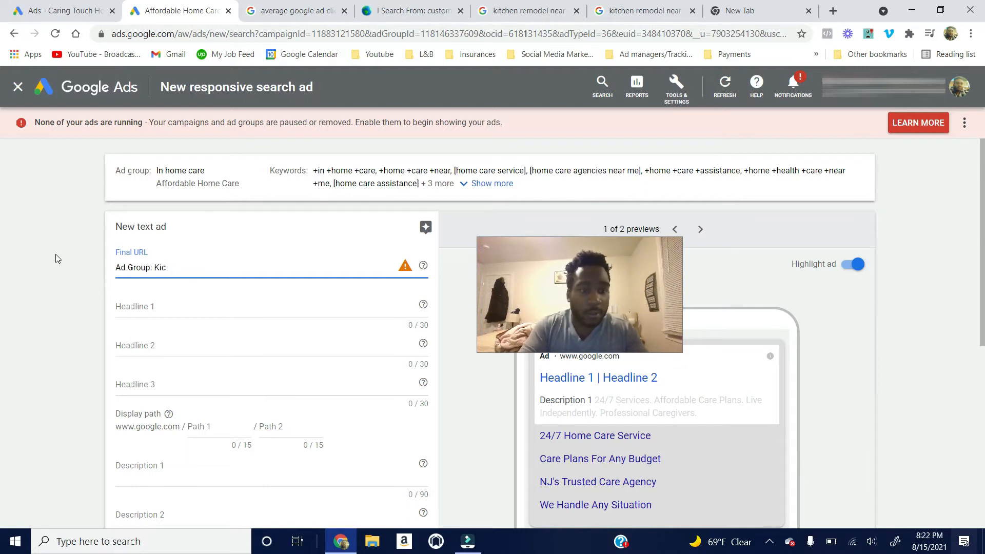
type("tchen remod")
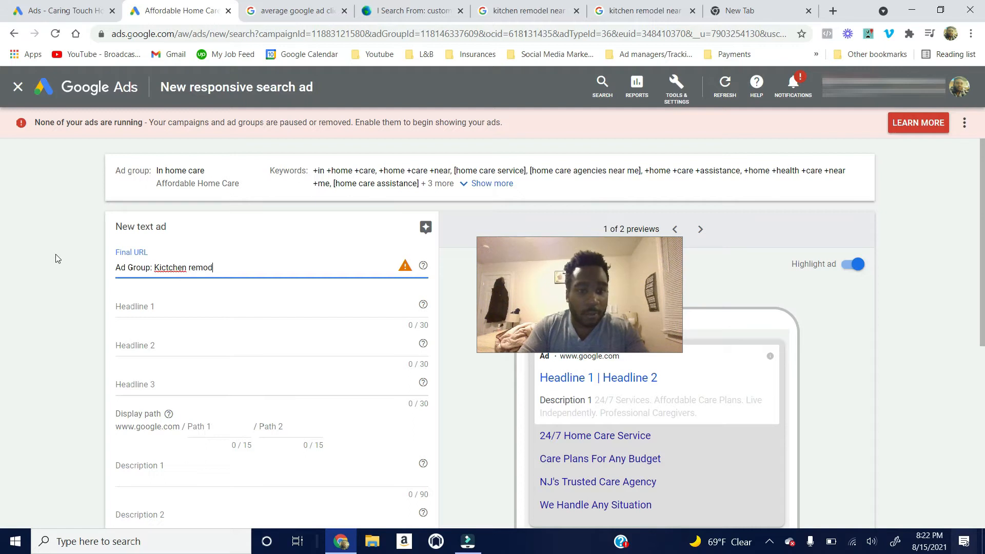
type("eling ne")
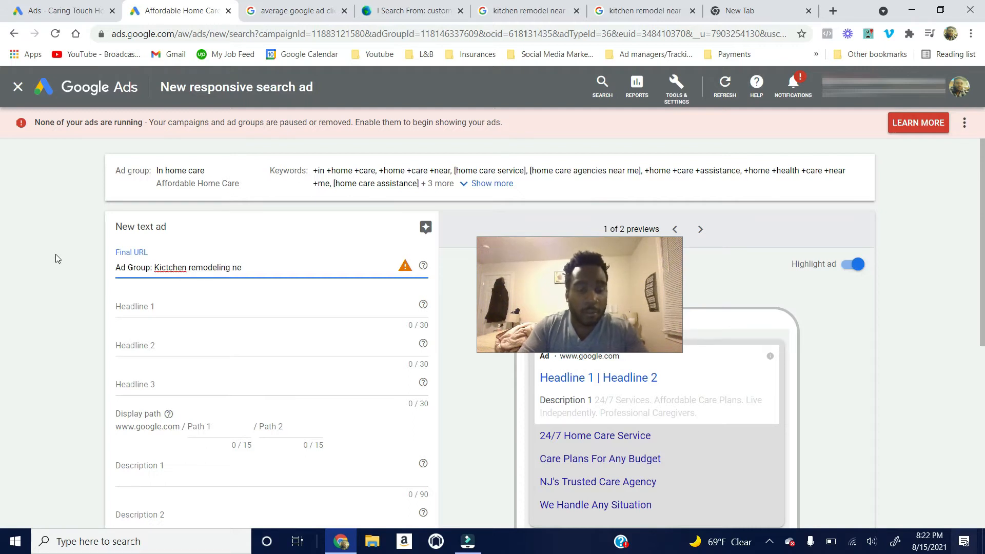
type("rcar")
key("BackSpace")
key("BackSpace")
type("ear me")
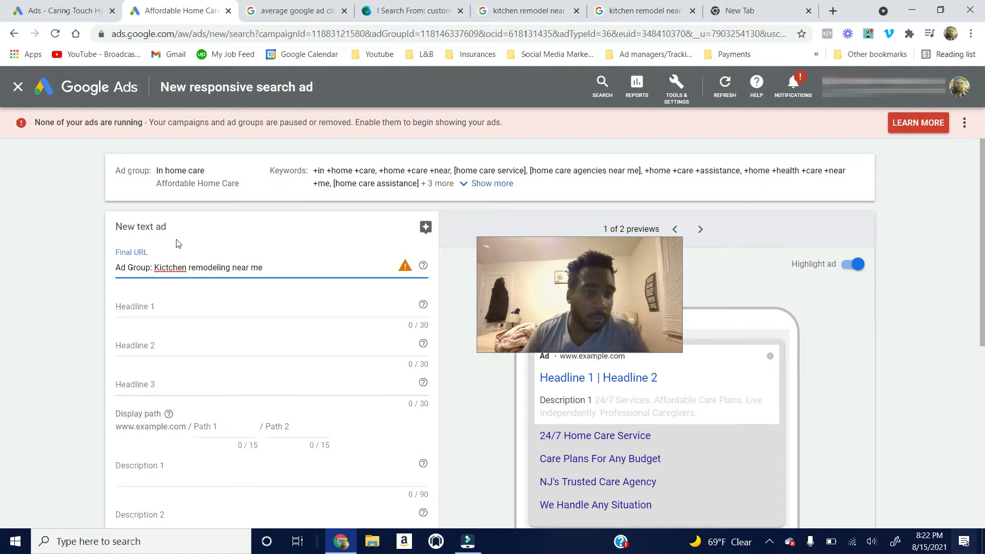
right_click(173, 266)
left_click(187, 276)
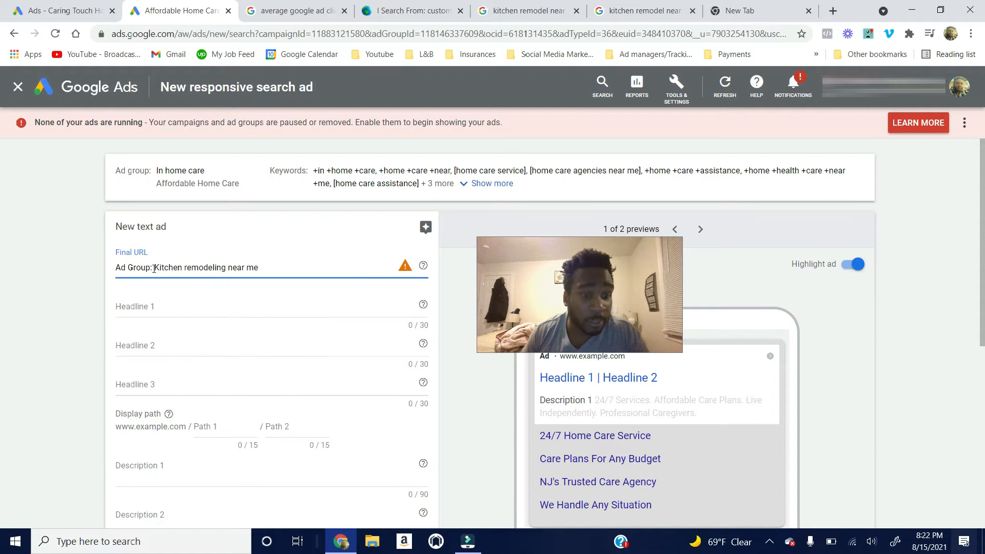
Step: Enter "Newark Kitchen Remodeling" as Headline 1, correcting the misspelled word, and highlight its city and keyword parts
left_click(166, 307)
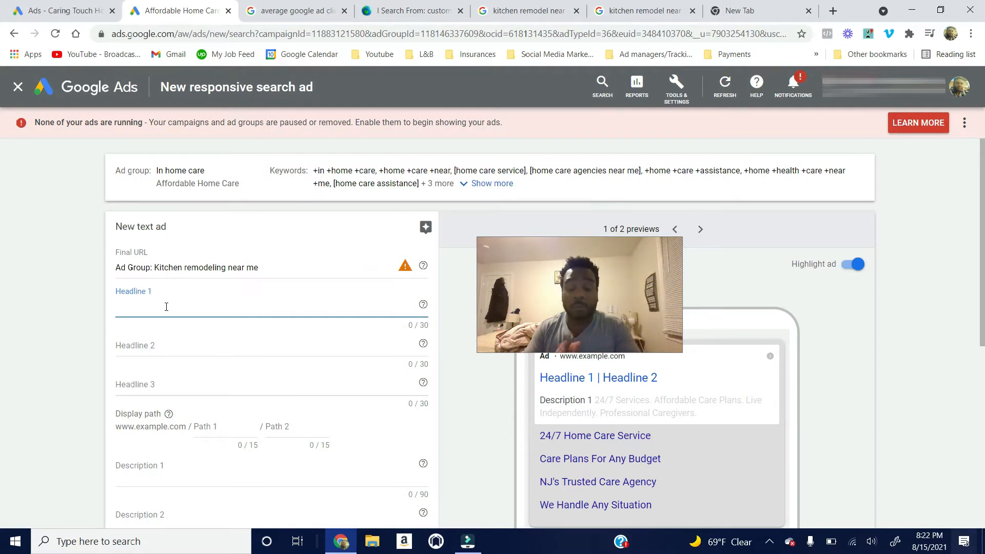
type("New")
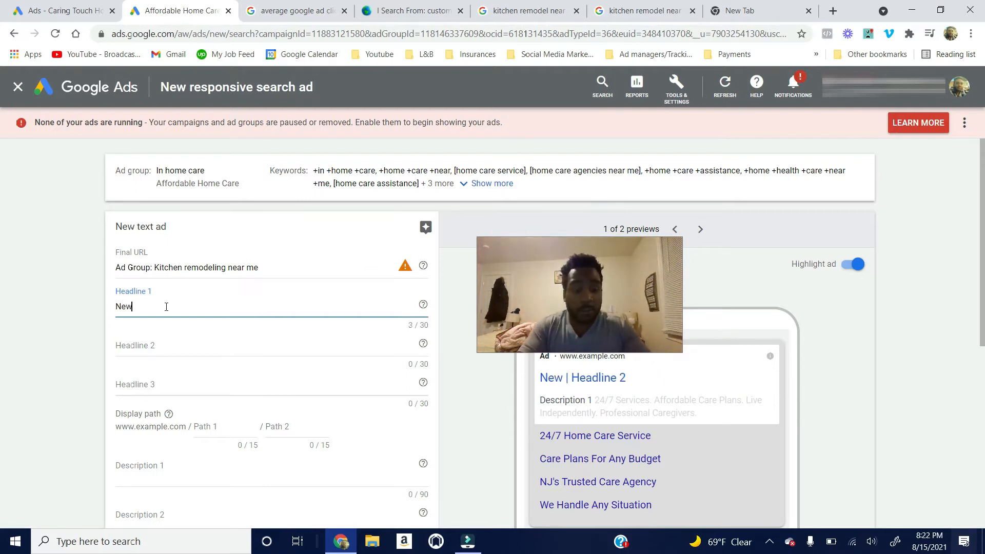
type("ark Ki")
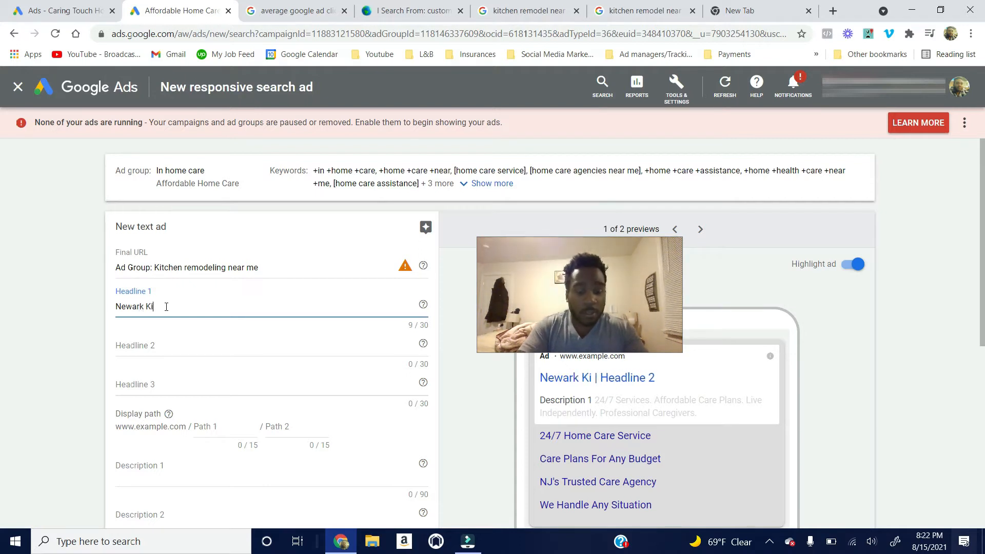
type("cthen Remodeling")
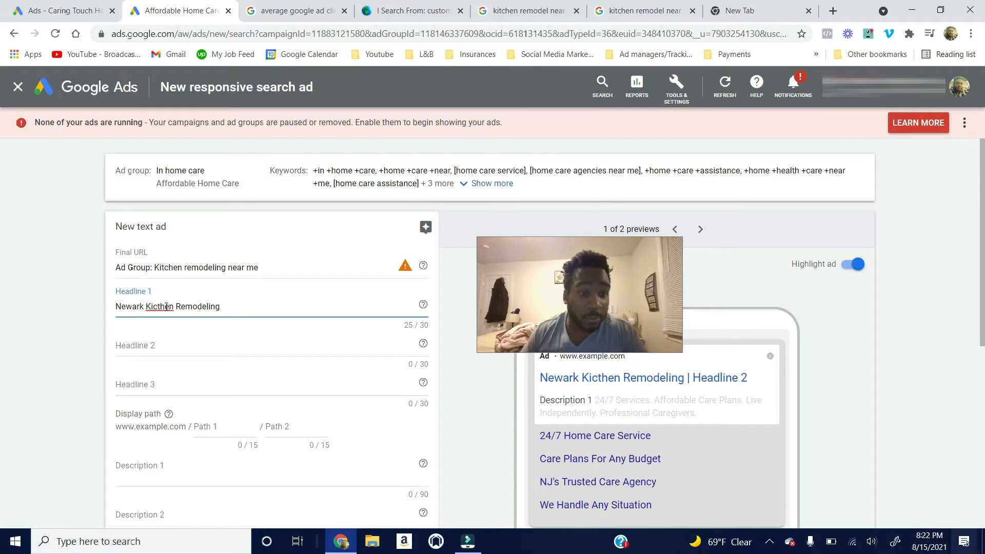
right_click(166, 307)
left_click(198, 314)
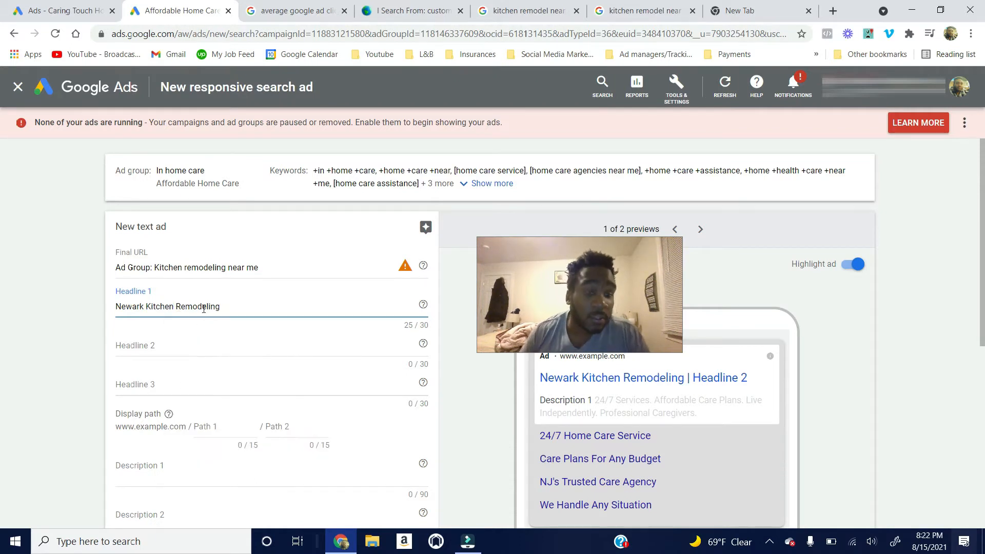
double_click(141, 306)
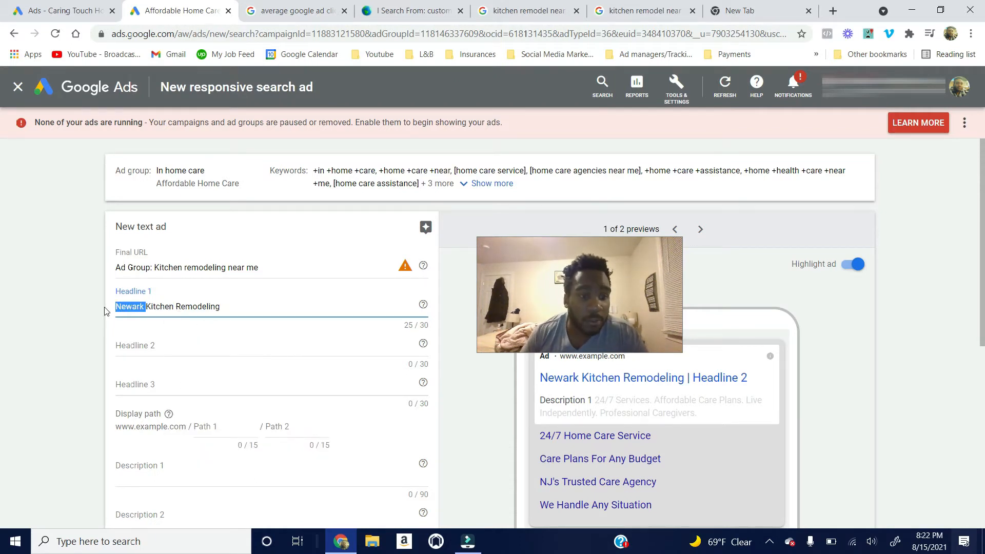
left_click(220, 306)
left_click_drag(221, 306, 144, 305)
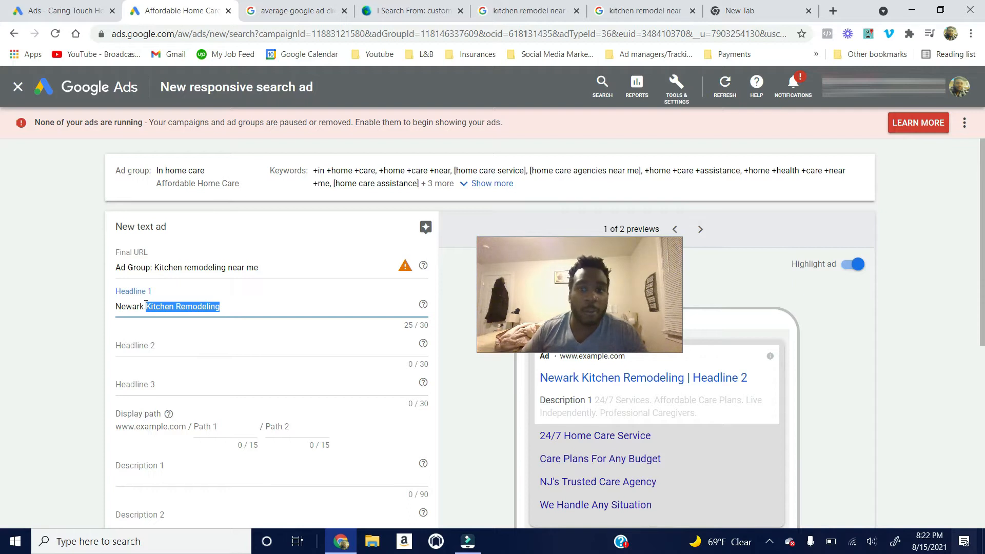
Step: Switch to the New York results for "kitchen remodel near me" and examine the offers and calls to action in competitors' ad headlines
left_click(160, 346)
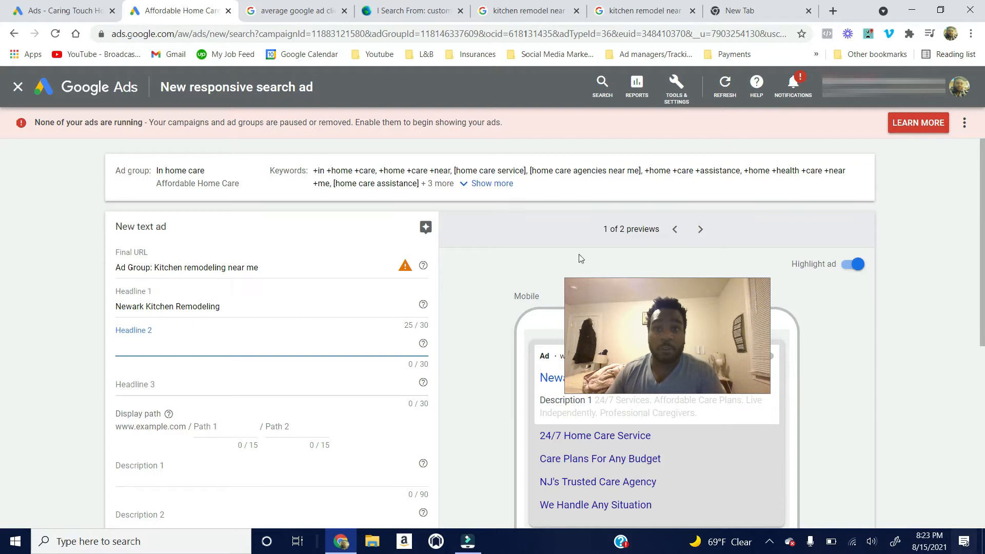
left_click(667, 11)
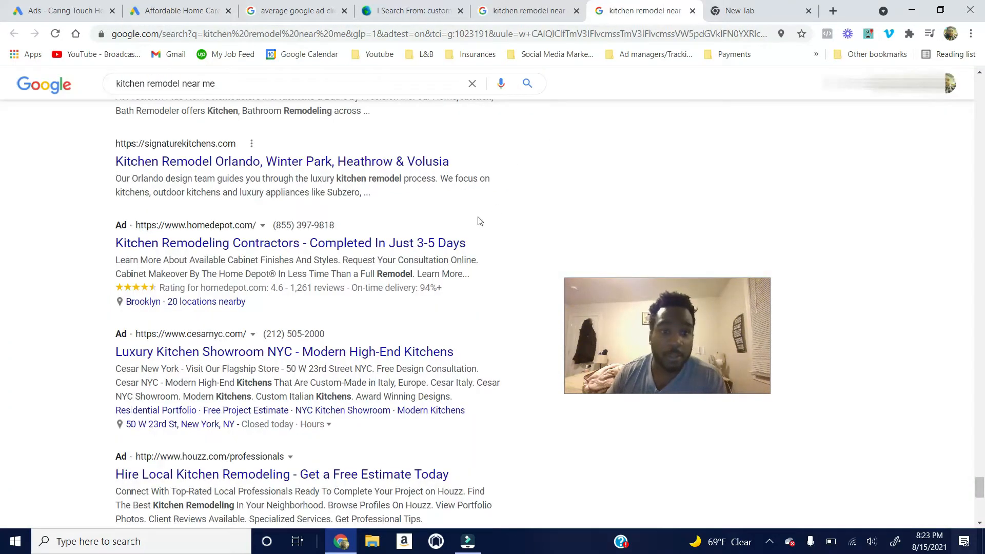
scroll(469, 220, "down", 2)
scroll(405, 236, "up", 2)
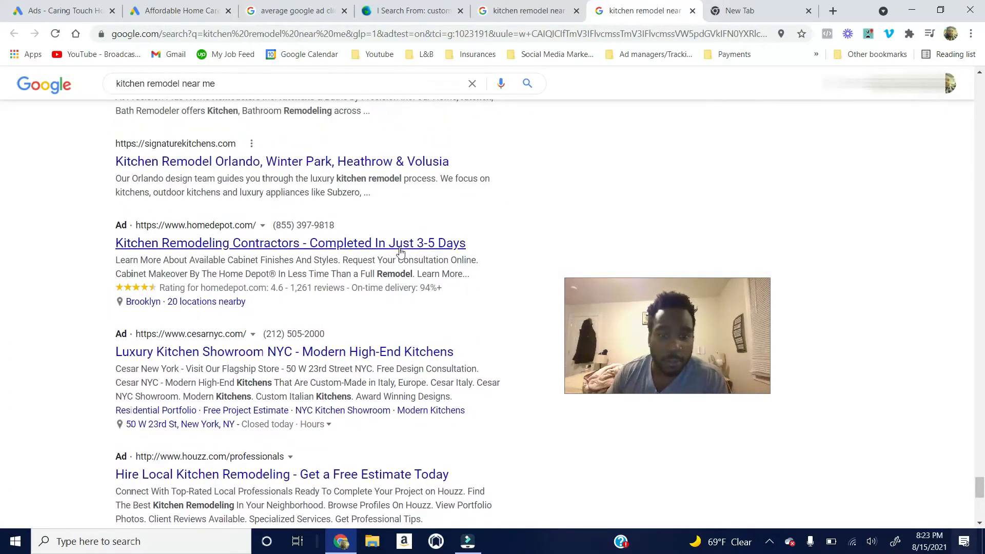
scroll(418, 256, "down", 1)
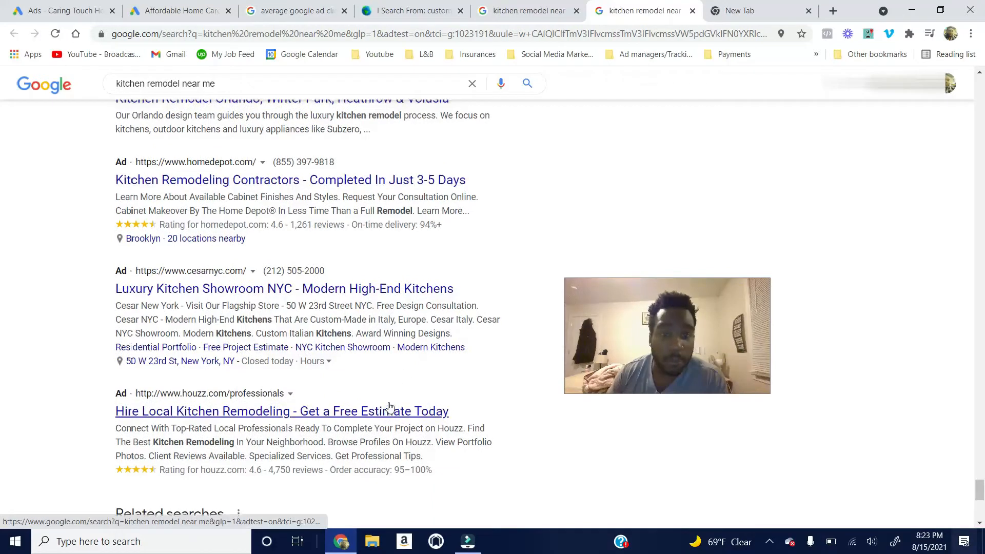
scroll(400, 400, "up", 2)
scroll(444, 375, "down", 3)
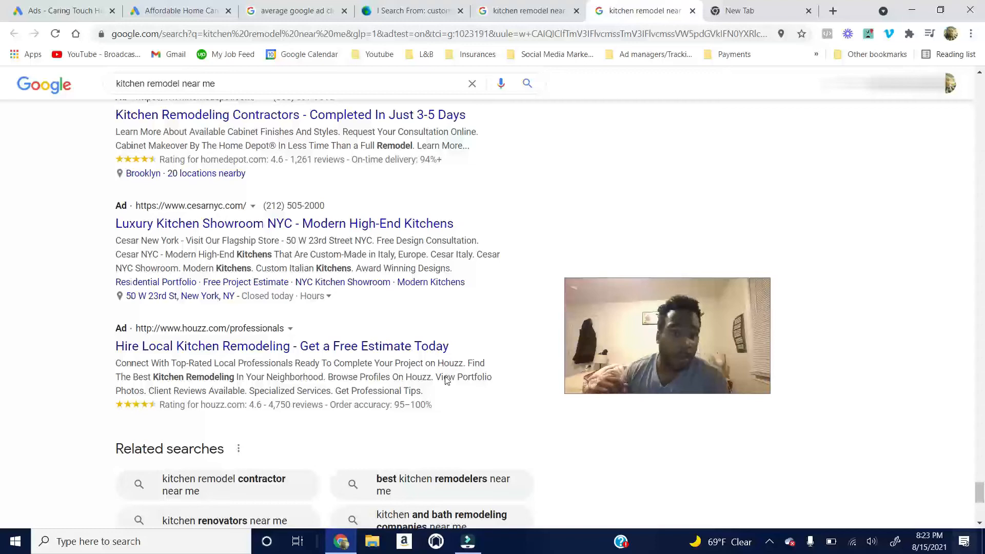
scroll(445, 380, "up", 2)
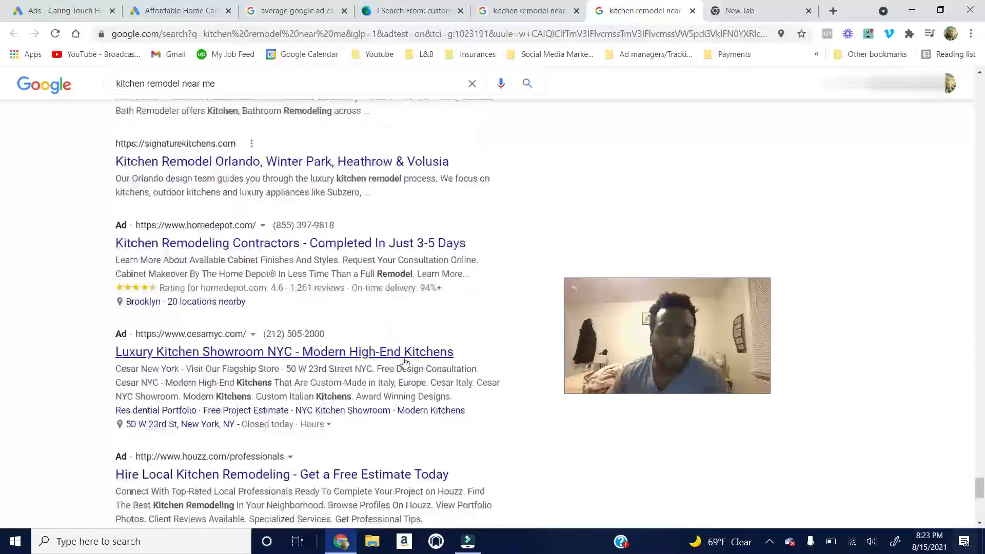
scroll(431, 251, "down", 2)
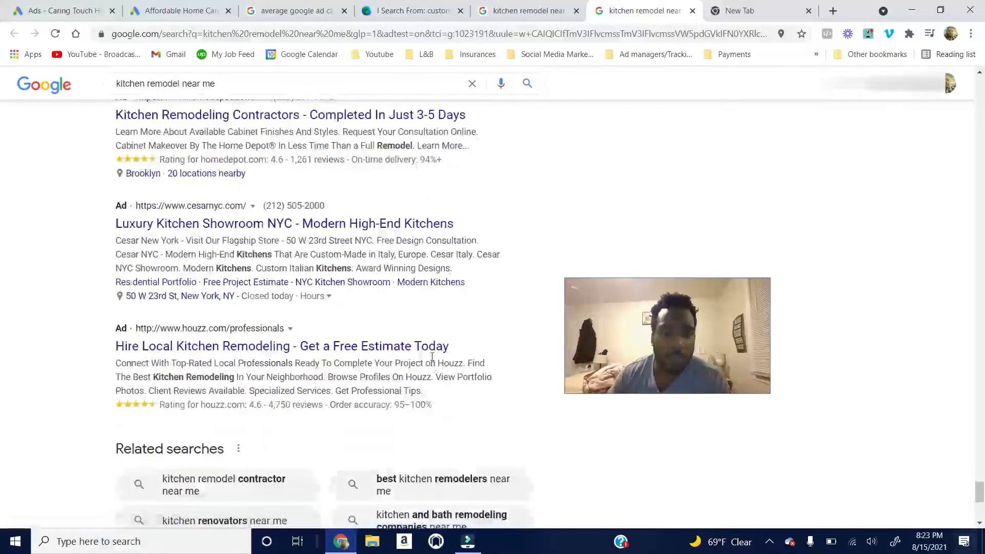
scroll(431, 349, "up", 2)
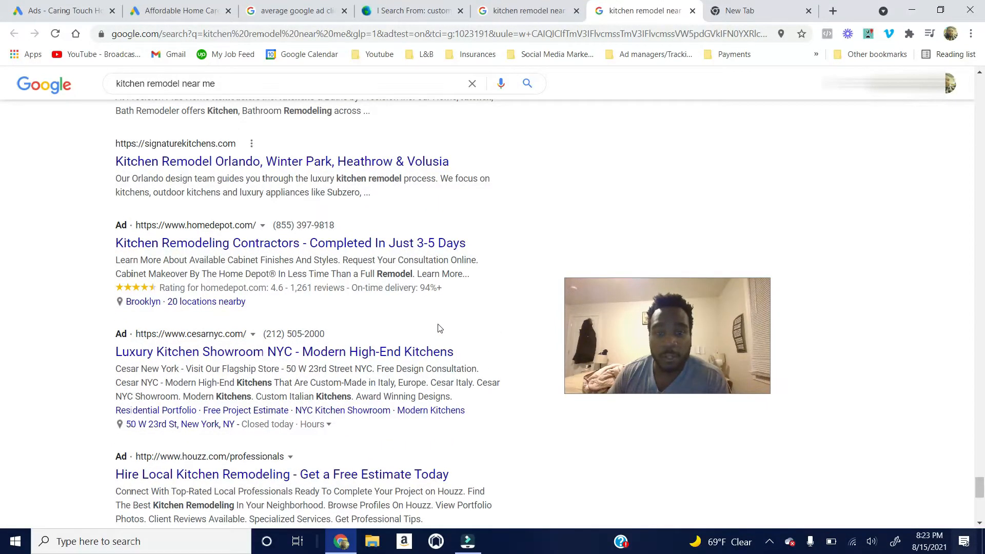
Step: Return to the new responsive search ad and enter "Get An Instant Quote + $500 off" as Headline 2
key("ctrl+2")
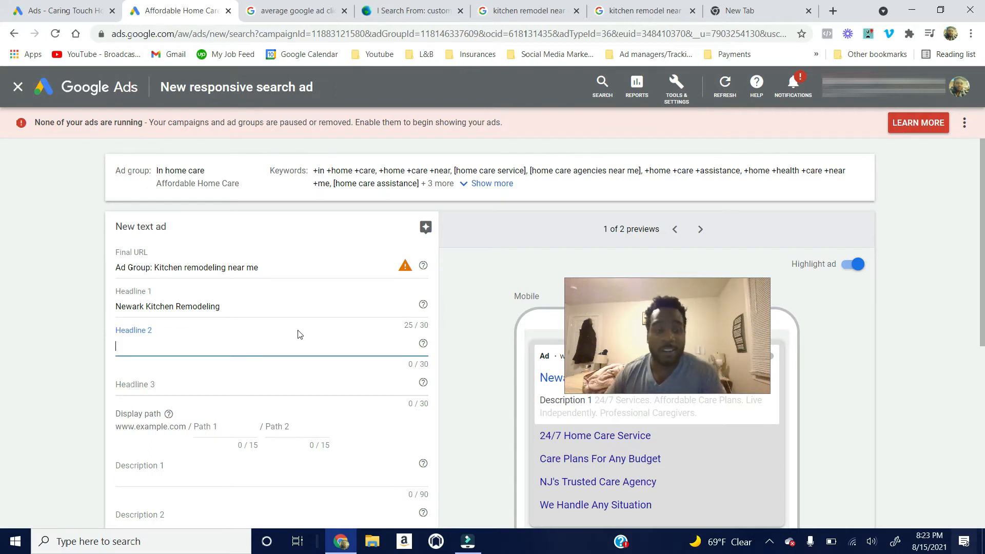
type("G")
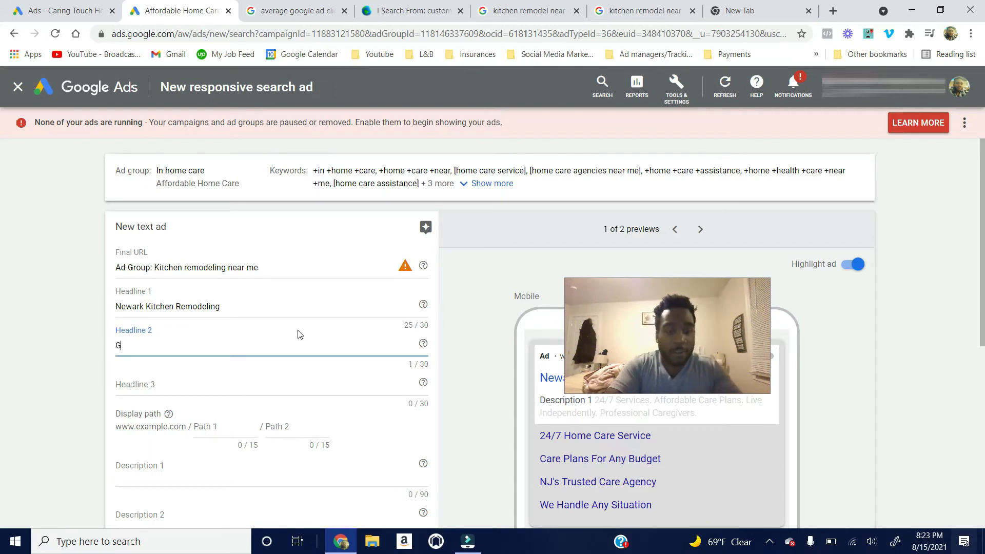
type("et An Instant Quote")
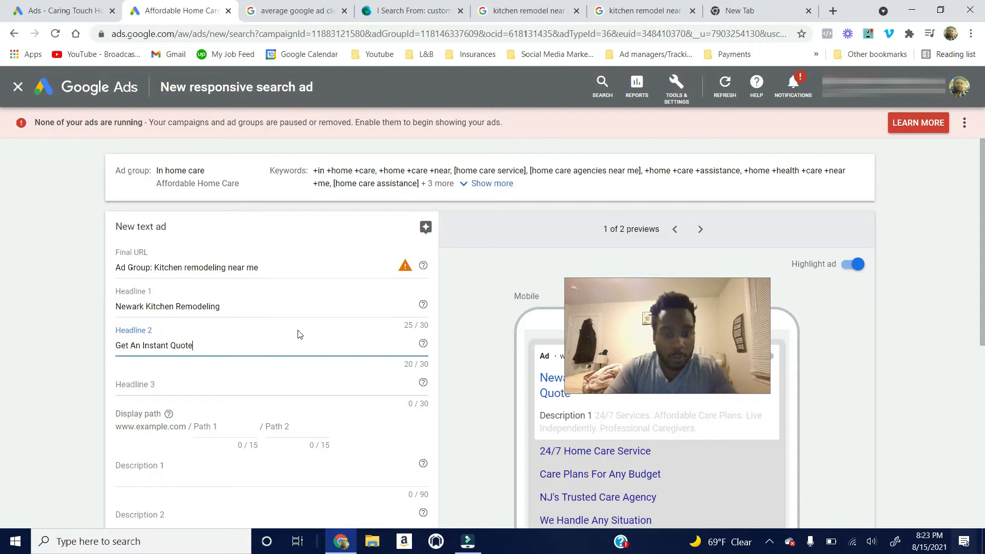
type(" + $500 off")
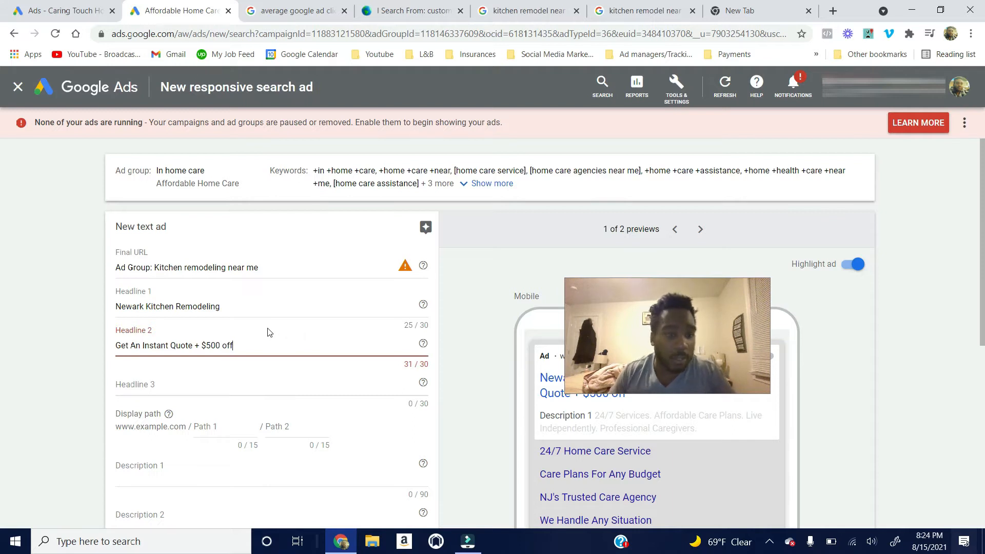
Step: Shorten Headline 2 by replacing its opening words "Get An" with "Claim", giving "Claim Instant Quote + $500 off"
left_click_drag(141, 345, 107, 346)
type("CLiam")
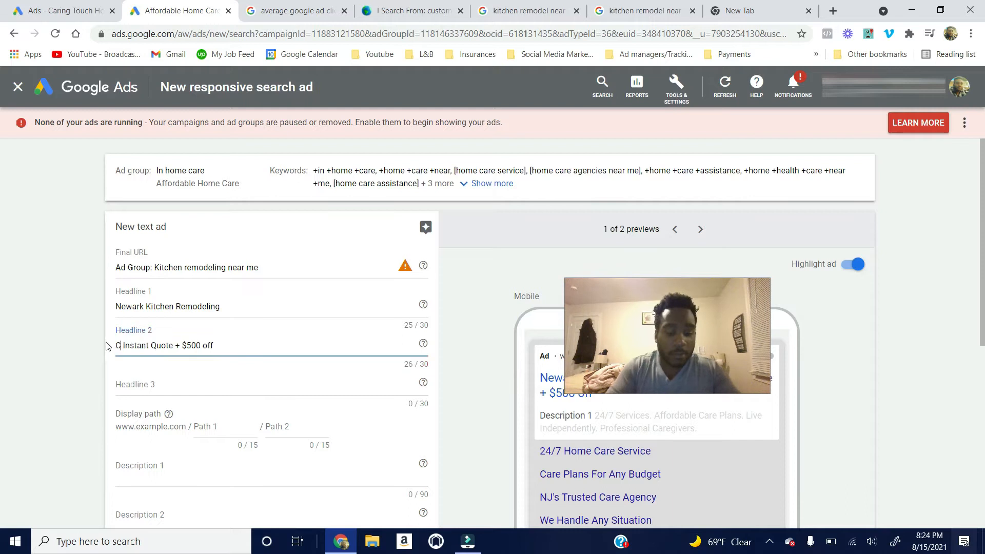
key("BackSpace")
key("BackSpace")
key("BackSpace")
key("BackSpace")
type("laim")
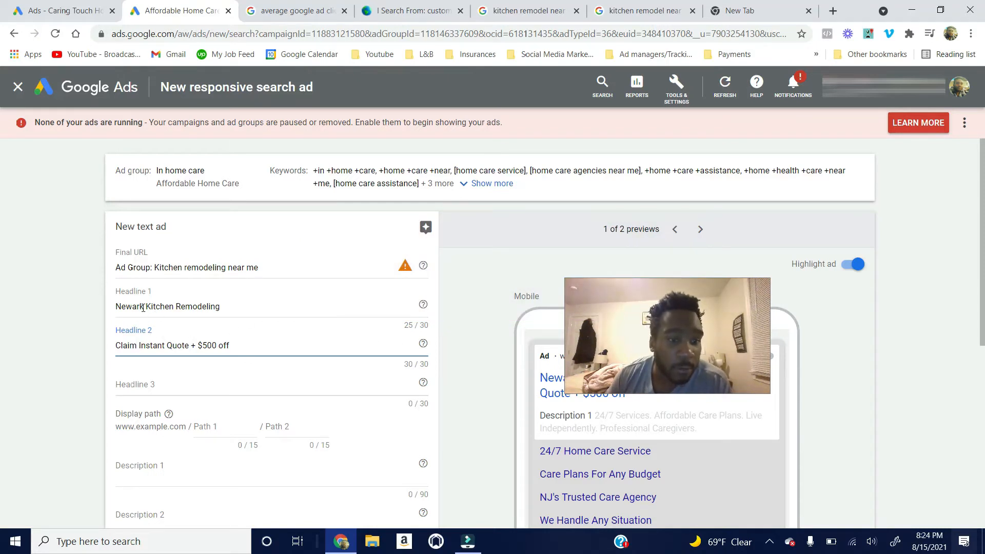
left_click_drag(607, 380, 612, 304)
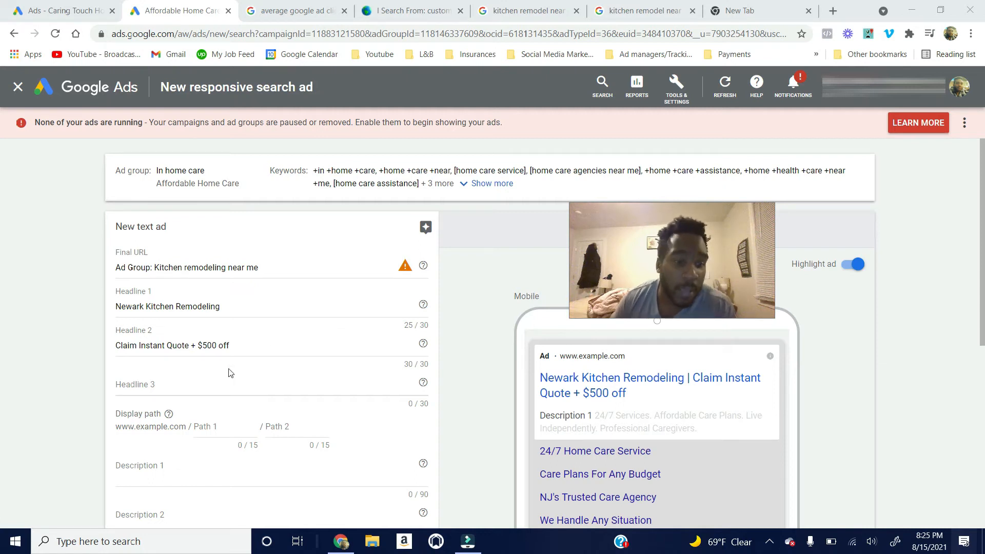
Step: Enter "XTX Kitchen Remodeling" as Headline 3, correcting the misspelled word "Kitchen"
left_click(179, 381)
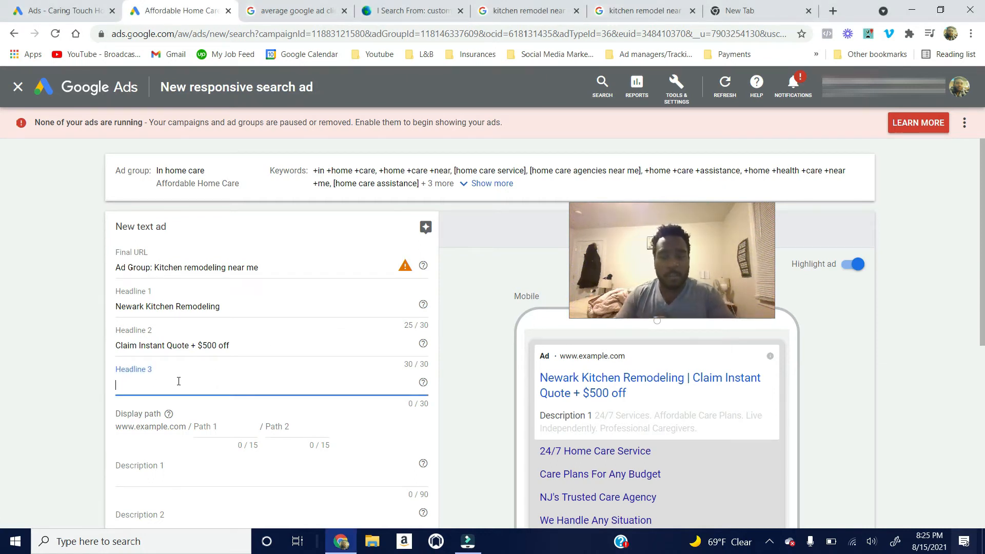
type("X")
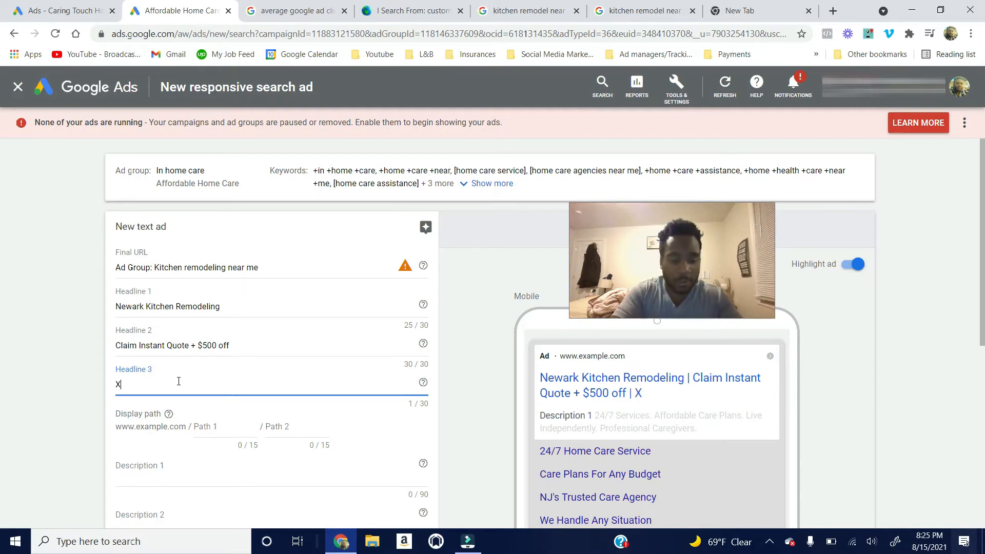
type("TX Kicthem")
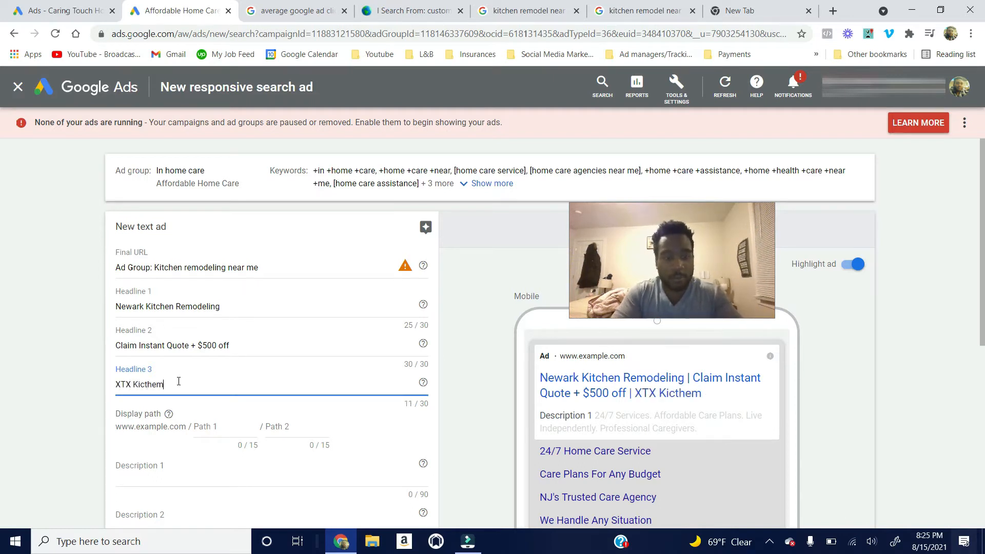
key("BackSpace")
type("n R")
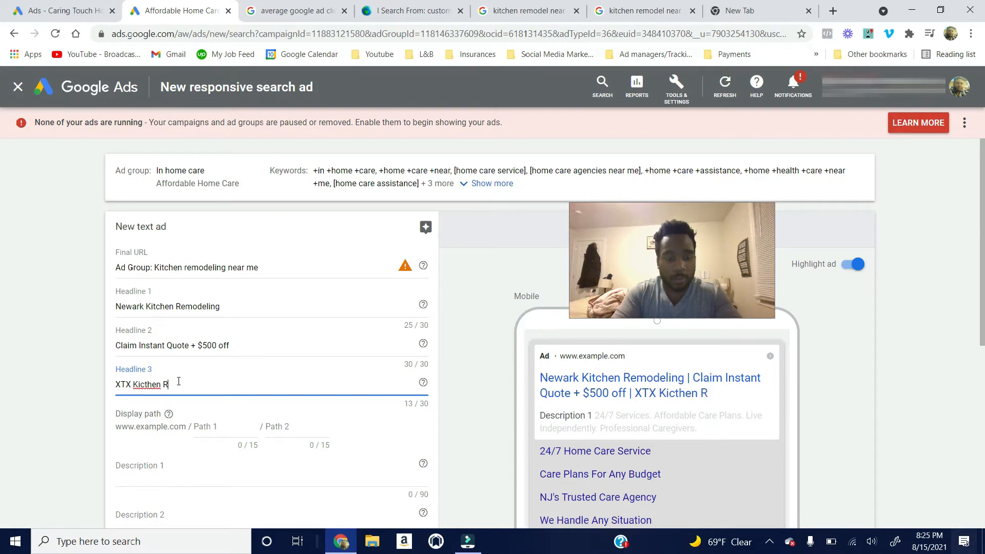
type("emodeling")
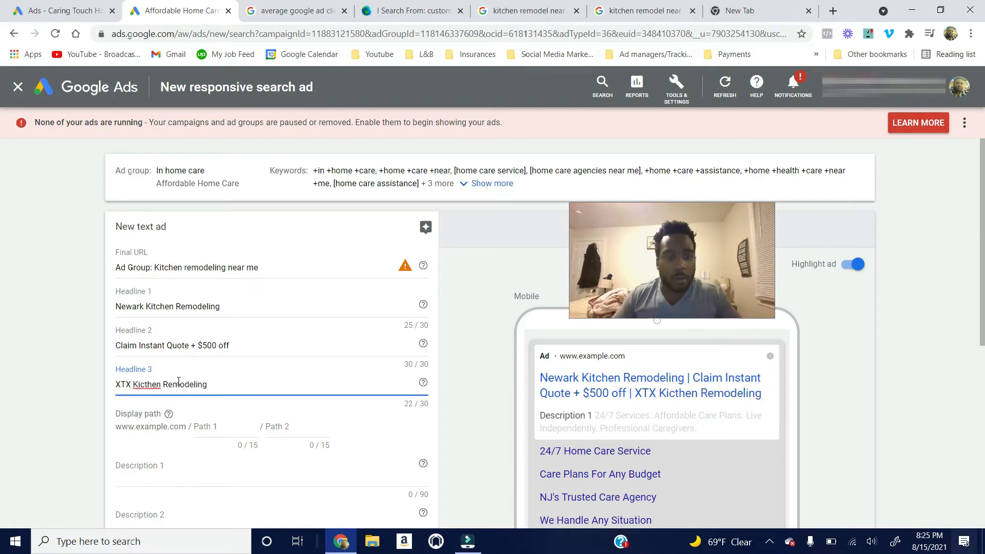
right_click(150, 387)
left_click(175, 232)
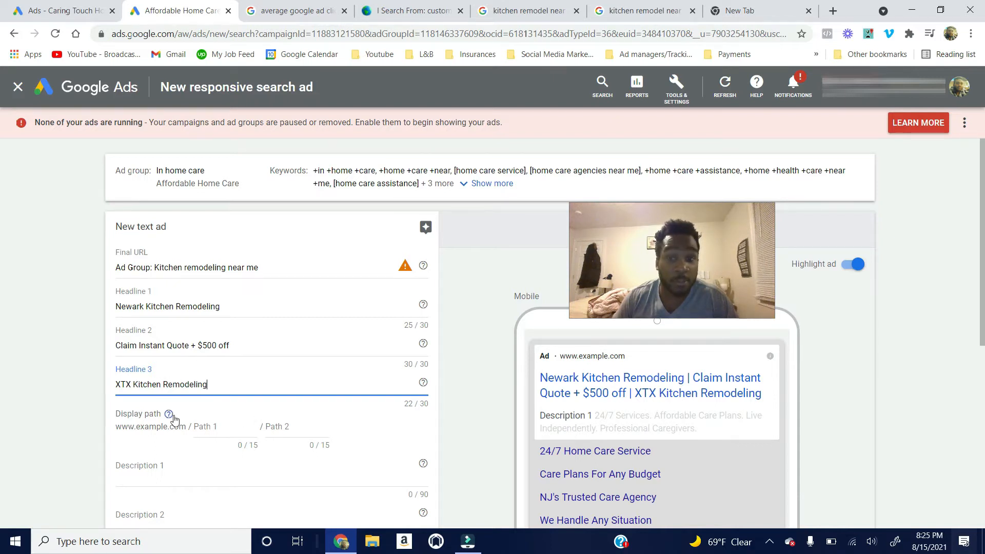
Step: Set the first part of the display path to "Kitchenremodel", keeping it within the 15-character limit
scroll(175, 420, "down", 2)
left_click(249, 345)
scroll(249, 351, "up", 2)
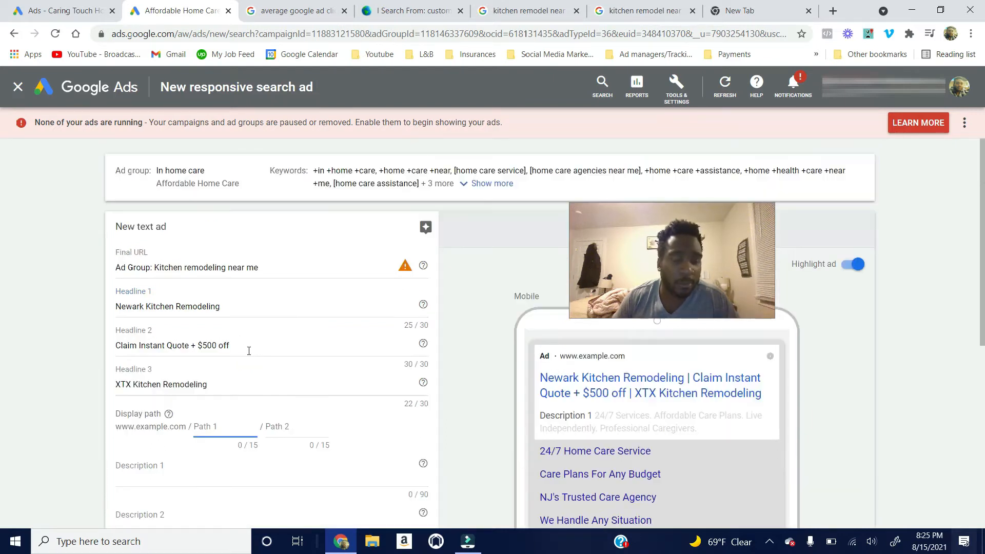
scroll(194, 264, "down", 2)
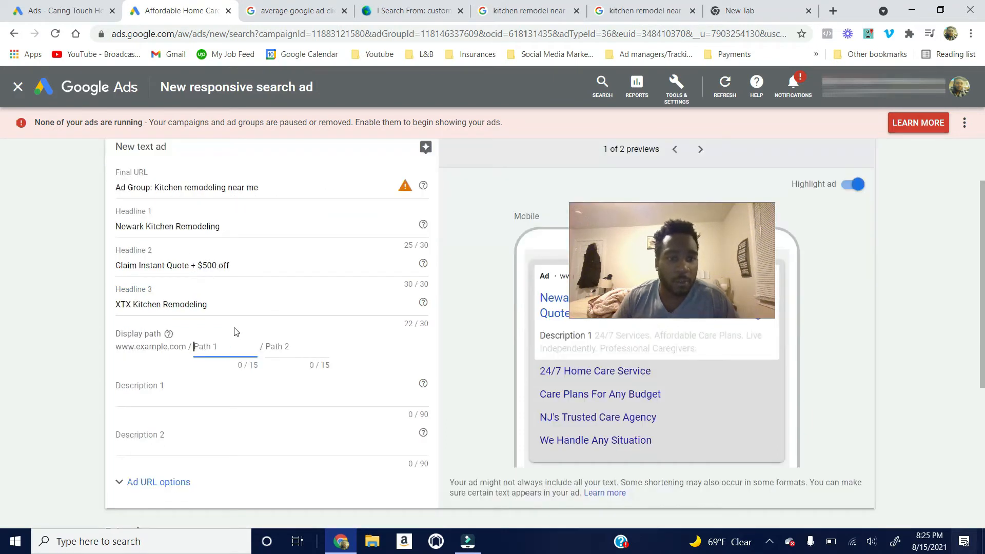
type("Kitchen")
key("Tab")
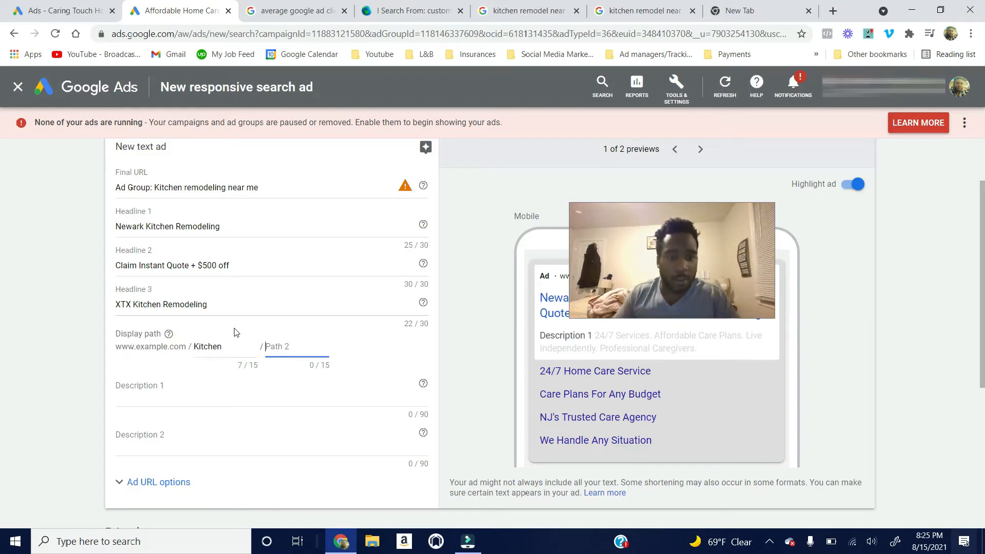
left_click(246, 347)
type("remodel")
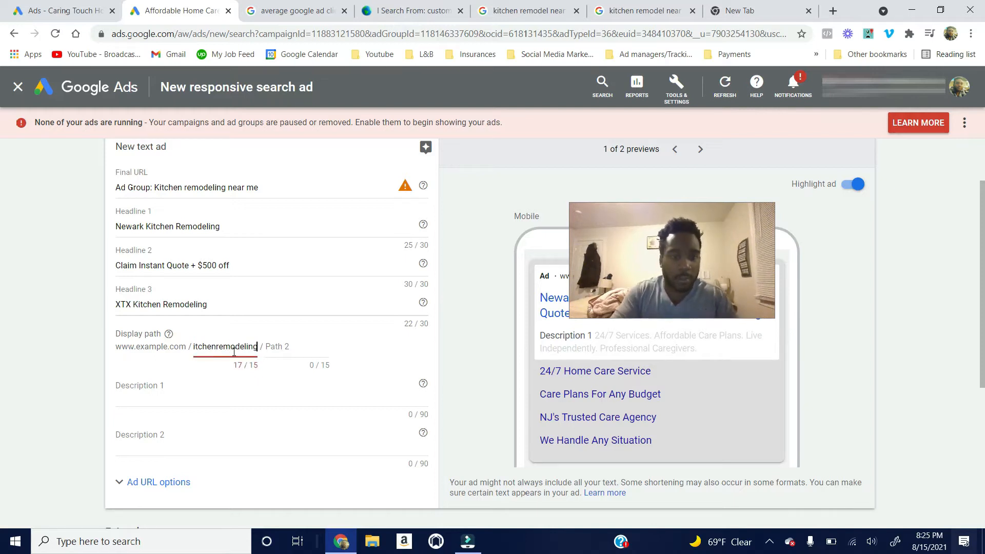
Step: Enter "Nearme" as the second part of the display path
left_click(305, 347)
type("Near")
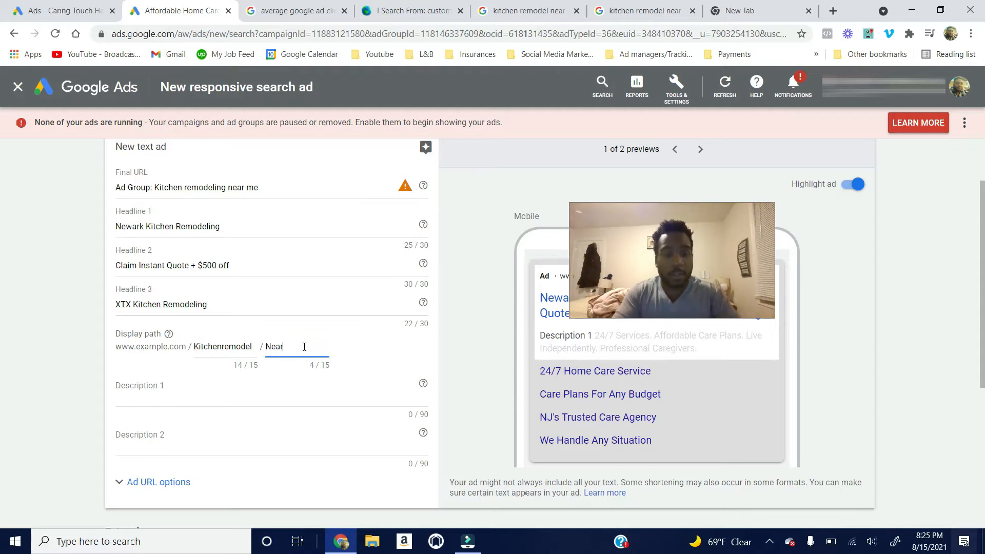
type("me")
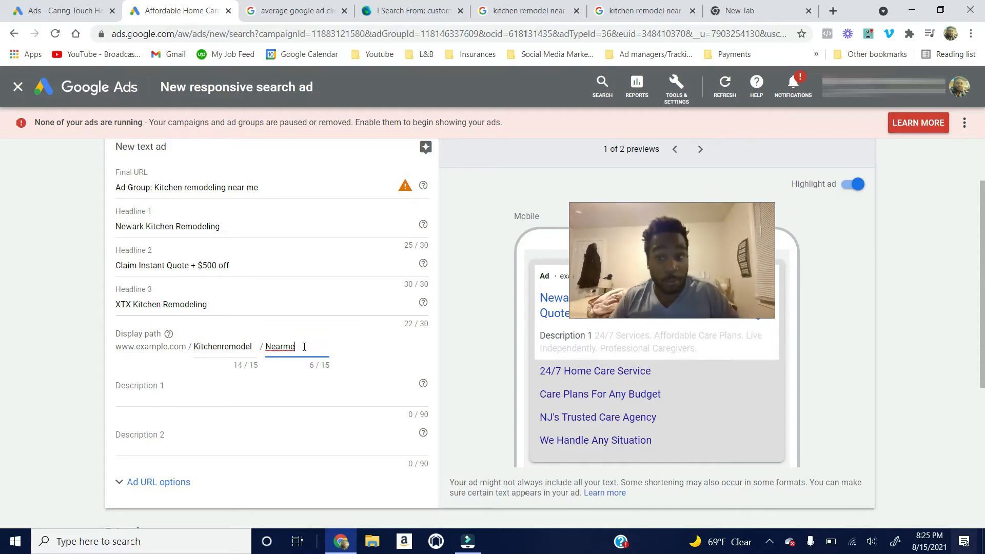
scroll(327, 410, "up", 2)
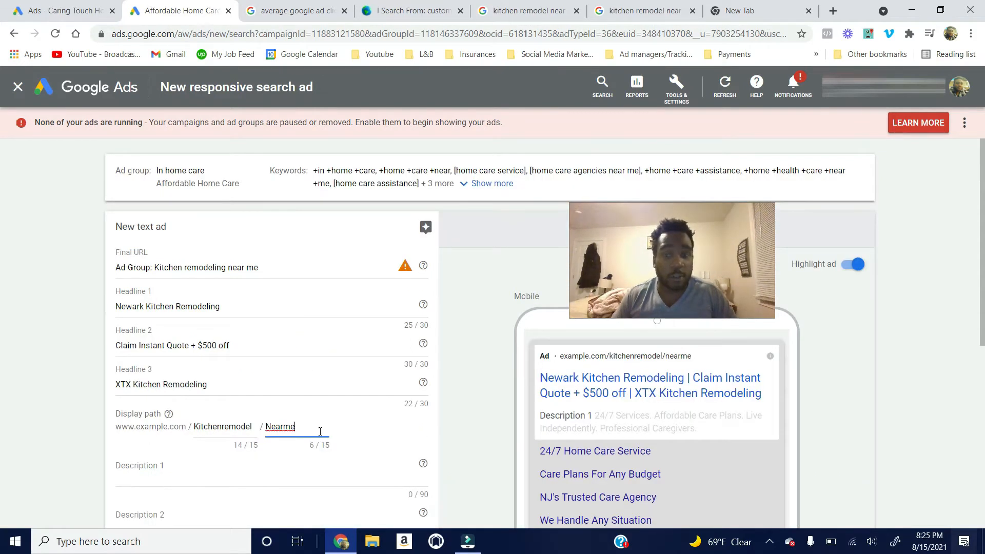
Step: Replace the second part of the display path with "NewarkNJ"
left_click_drag(301, 430, 265, 426)
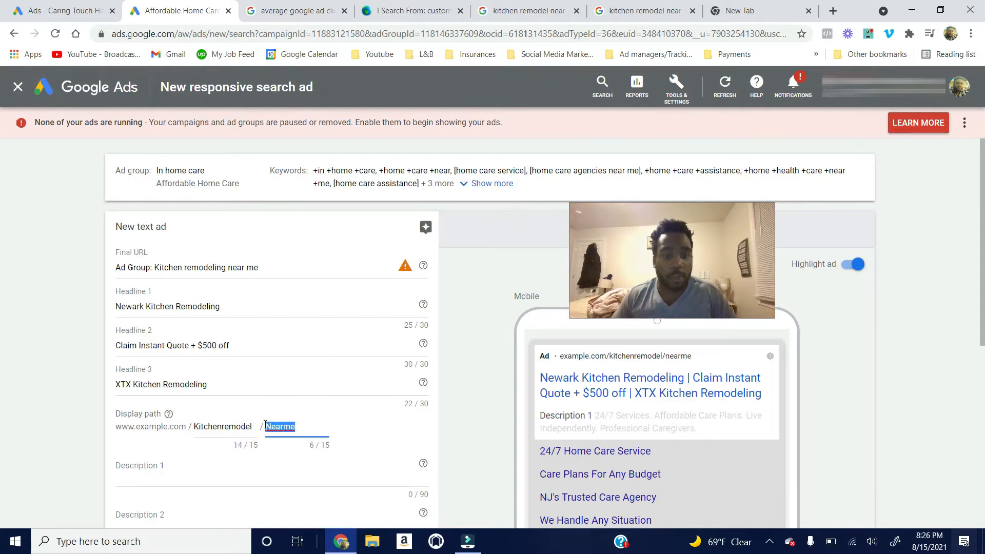
type("New")
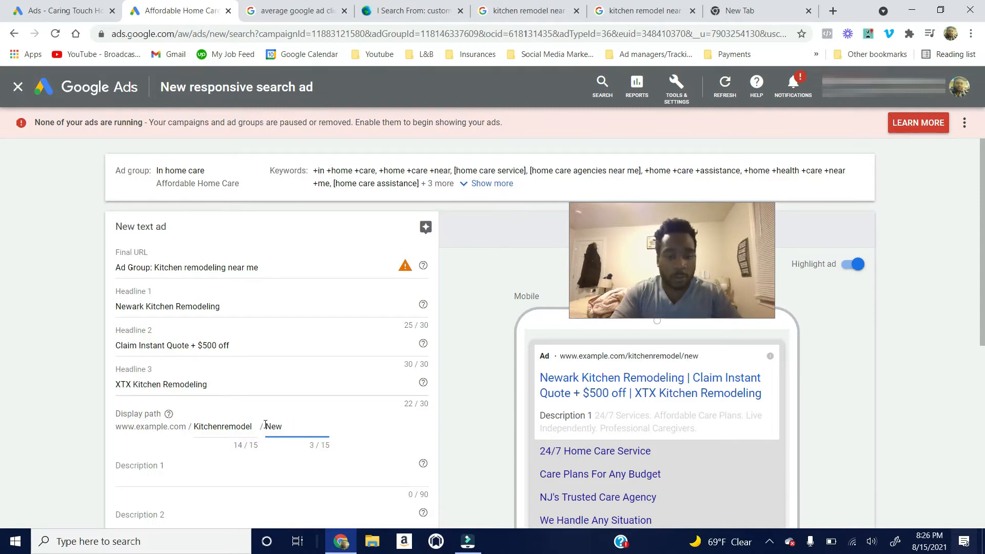
type("arkNJ")
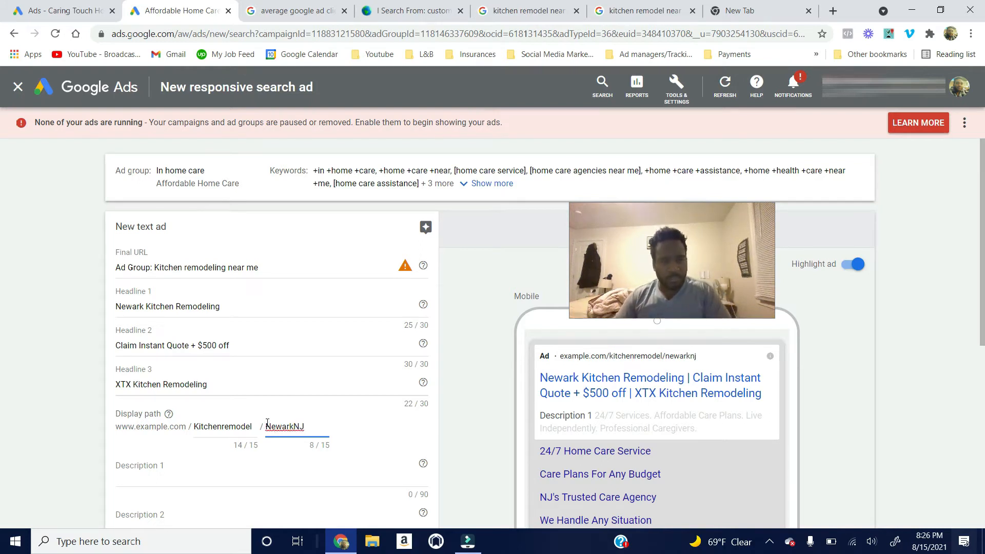
scroll(190, 362, "down", 2)
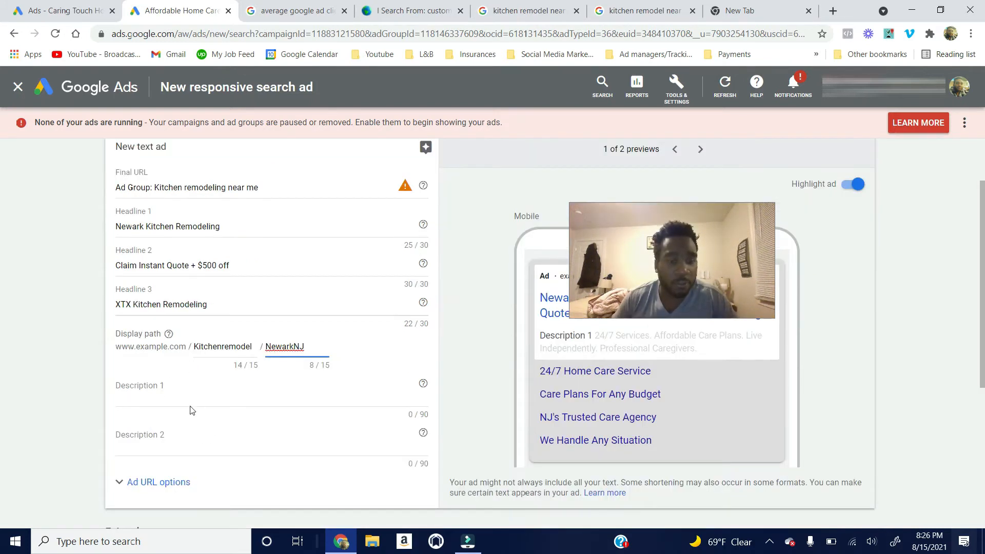
scroll(174, 429, "up", 2)
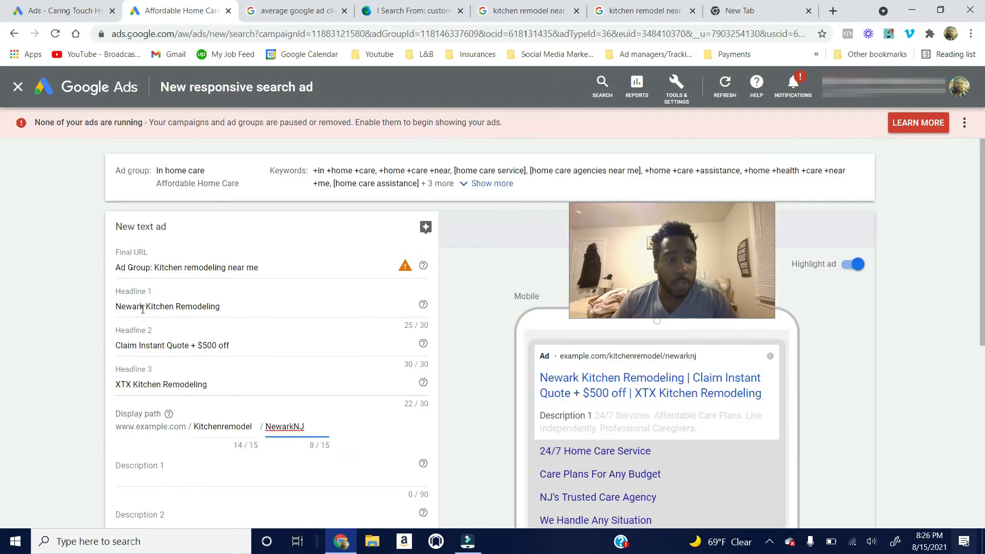
Step: Highlight the Headline 1 text and shorten its last word to "Remodel", giving "Newark Kitchen Remodel"
left_click(116, 306)
left_click_drag(228, 310, 114, 314)
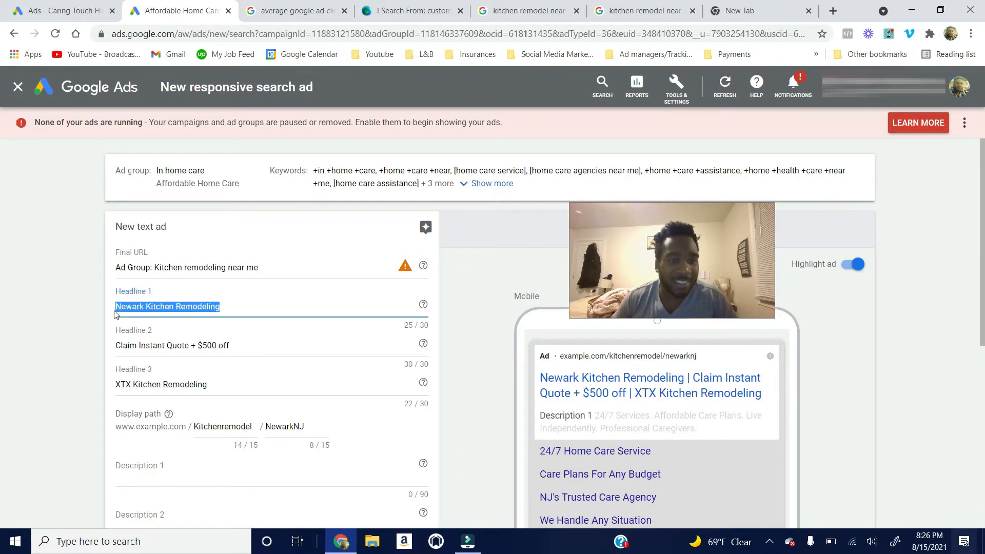
left_click(213, 326)
left_click_drag(229, 312, 104, 315)
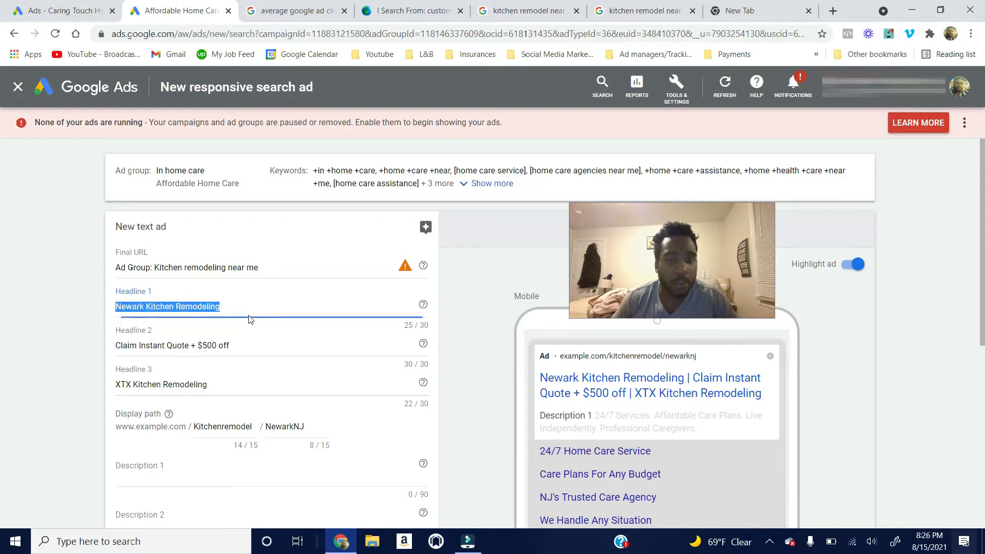
left_click(228, 307)
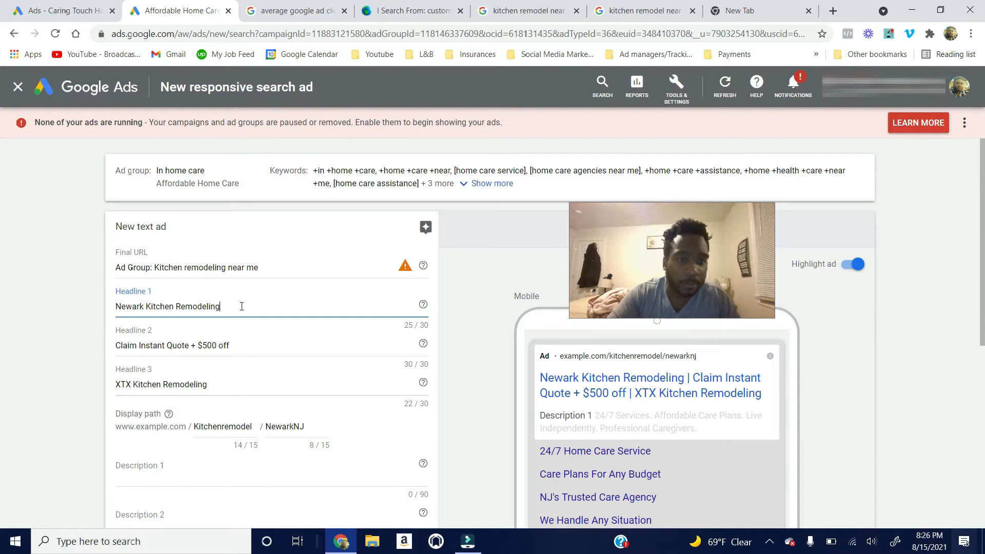
key("BackSpace")
key("BackSpace")
key("BackSpace")
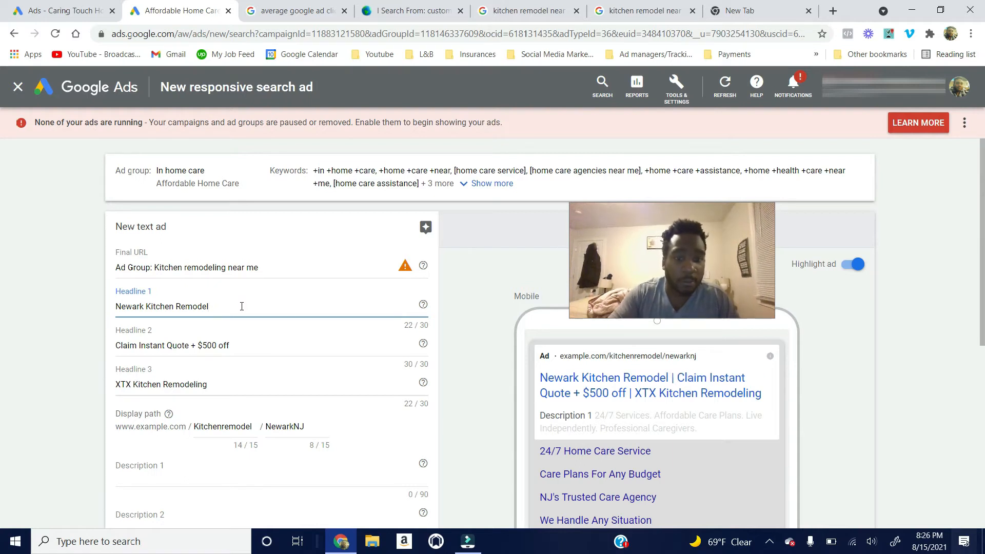
Step: Try "Best" as the opening word of Headline 1
left_click(114, 308)
left_click(118, 307)
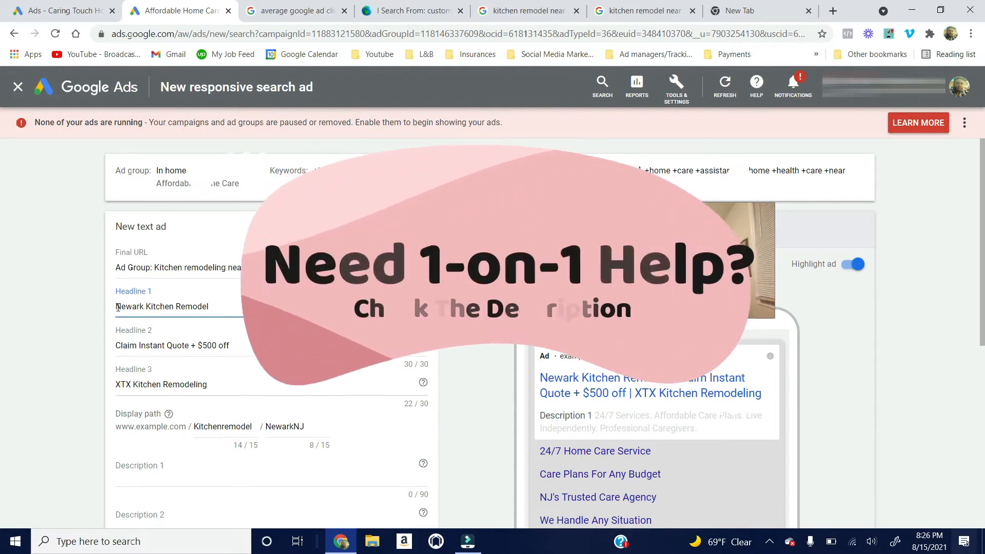
type("Best")
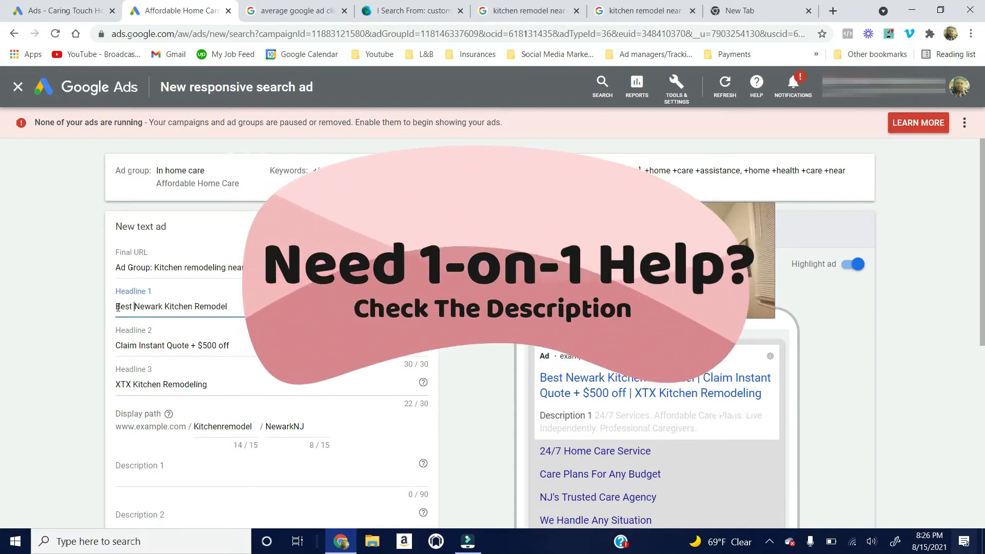
key("BackSpace")
key("BackSpace")
key("BackSpace")
key("BackSpace")
key("BackSpace")
Step: Add "Affordable" in front of "Newark Kitchen Remodel" in Headline 1, correcting its spelling
type("Affor")
type("da")
type("ble")
key("BackSpace")
key("BackSpace")
key("BackSpace")
key("BackSpace")
key("BackSpace")
key("BackSpace")
key("BackSpace")
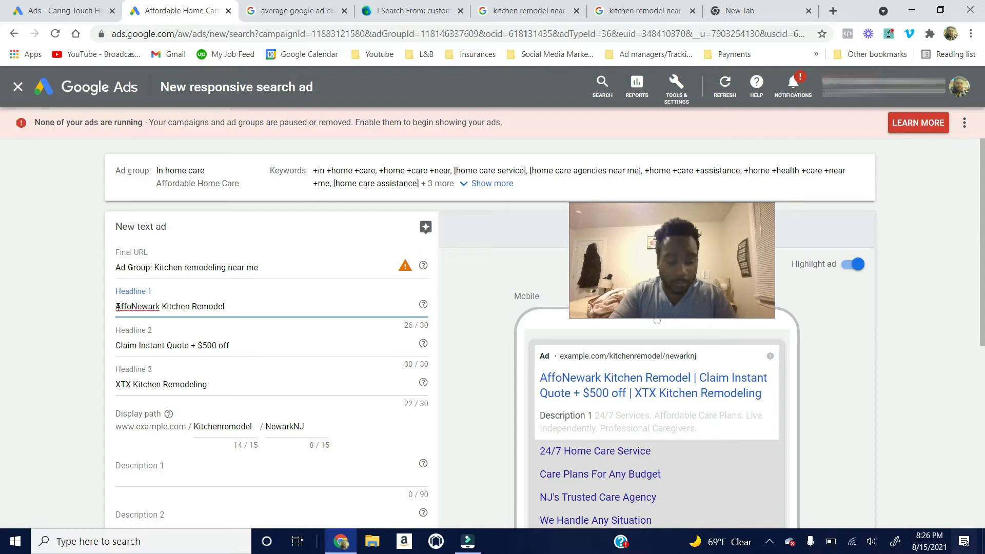
type("dable")
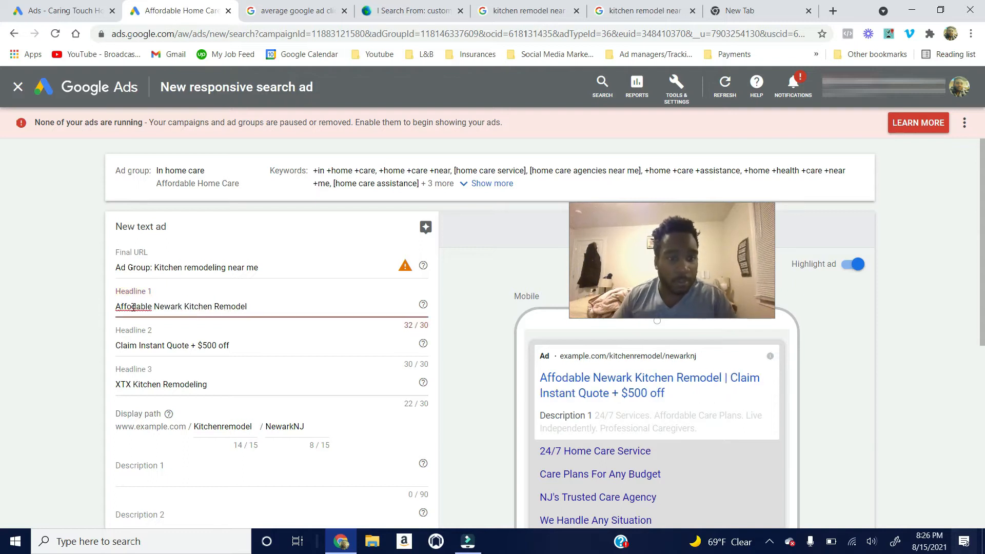
right_click(142, 306)
left_click(164, 314)
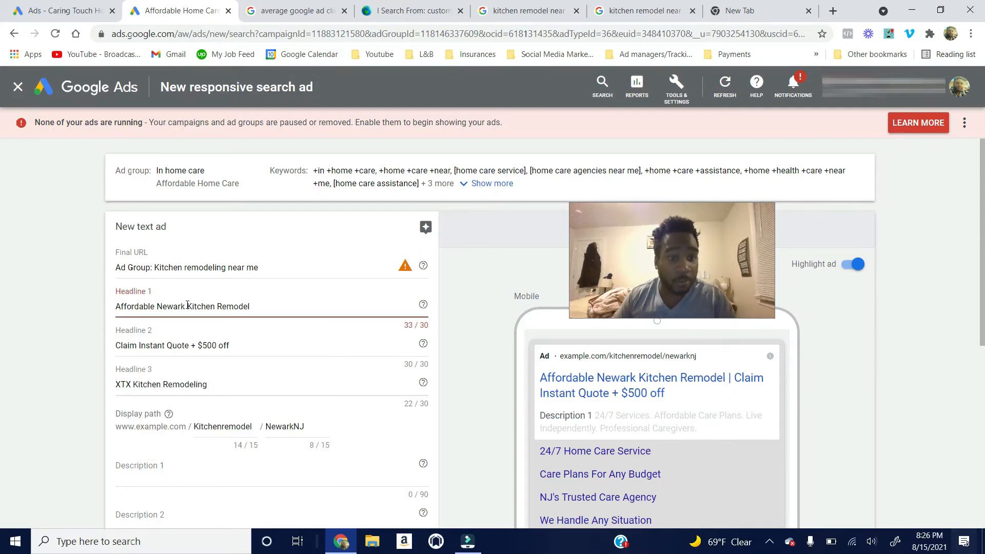
Step: Replace "Newark" with "NJ" in Headline 1 and make the last word plural, giving "Affordable NJ Kitchen Remodels"
left_click_drag(187, 306, 159, 304)
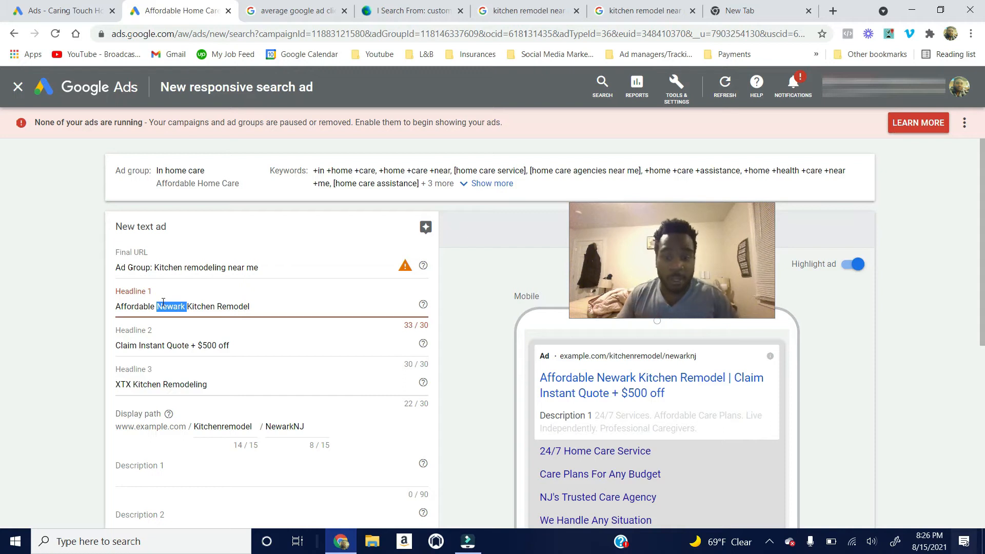
key("BackSpace")
type("NJ")
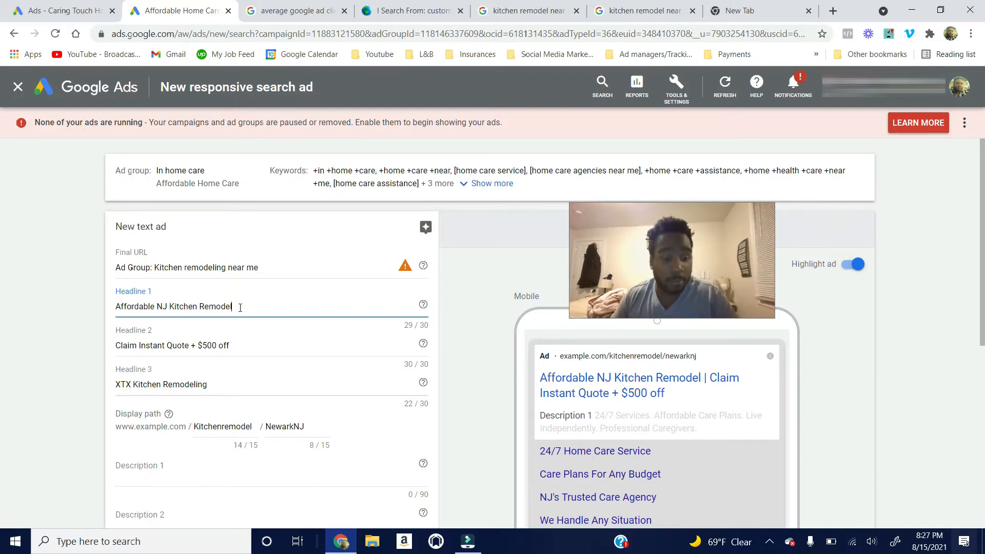
type("s")
Step: Try "Best" in place of "Affordable NJ" in Headline 1, and settle on "#1", giving "#1 Kitchen Remodels"
left_click_drag(240, 307, 94, 306)
left_click(168, 308)
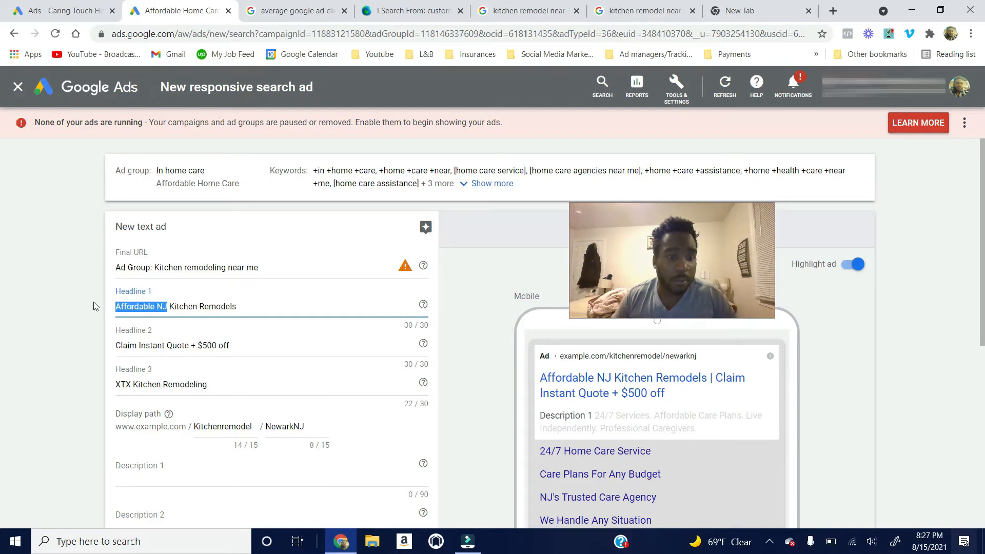
type("Best")
key("BackSpace")
key("BackSpace")
key("BackSpace")
key("BackSpace")
type("Relaible")
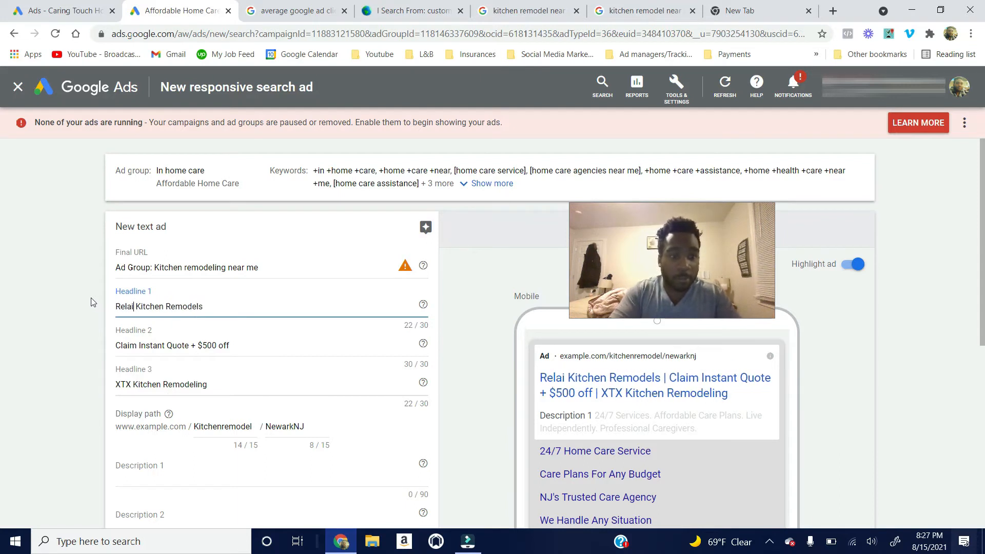
key("BackSpace")
key("BackSpace")
key("BackSpace")
key("BackSpace")
key("BackSpace")
key("BackSpace")
key("BackSpace")
key("BackSpace")
key("BackSpace")
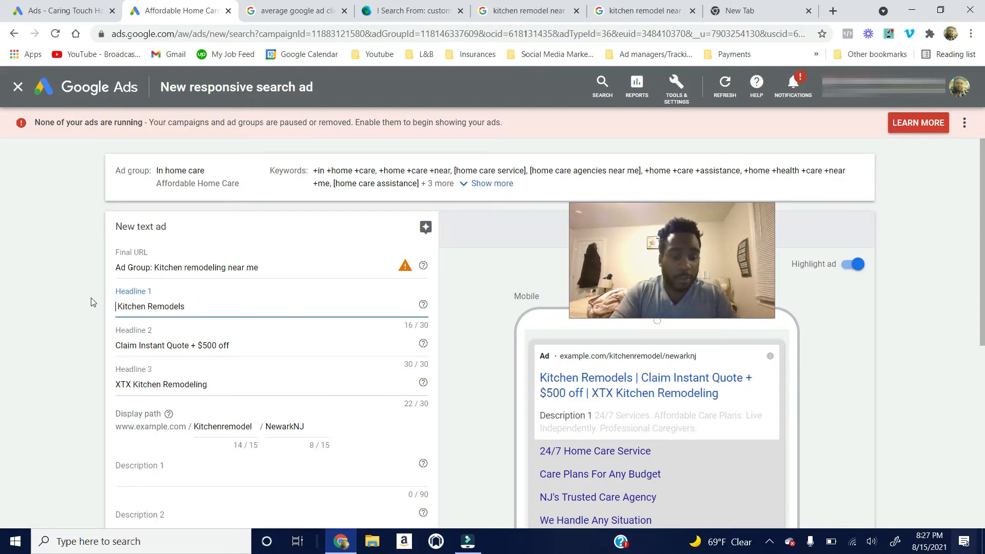
type("#1")
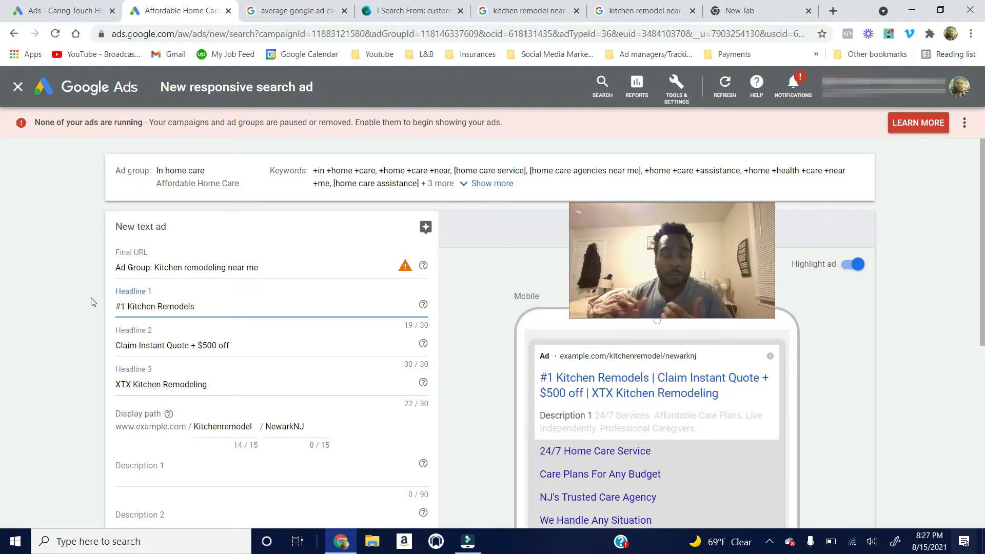
Step: Examine the headlines and descriptions of the competitor ads in the "kitchen remodel near me" search results
left_click(528, 11)
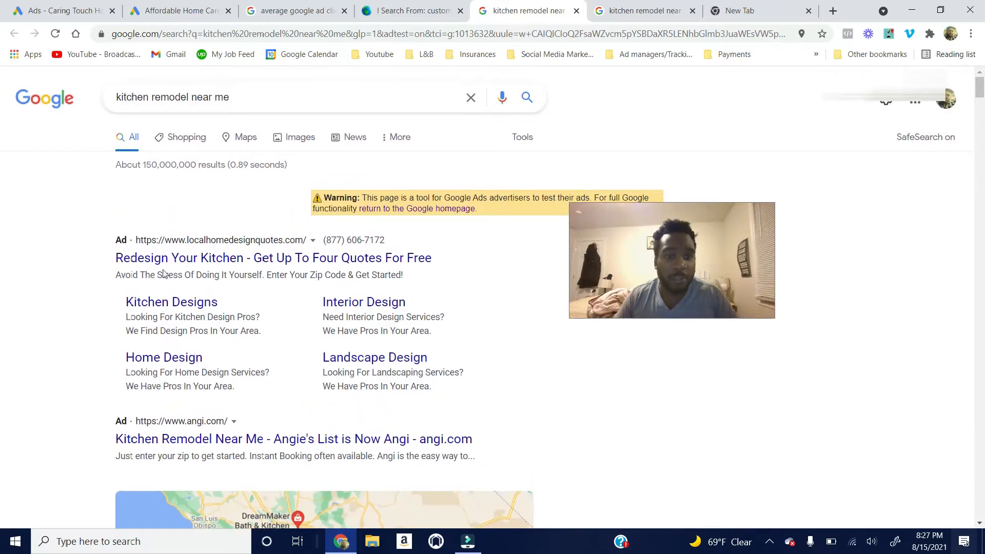
scroll(276, 301, "down", 1)
scroll(276, 301, "up", 1)
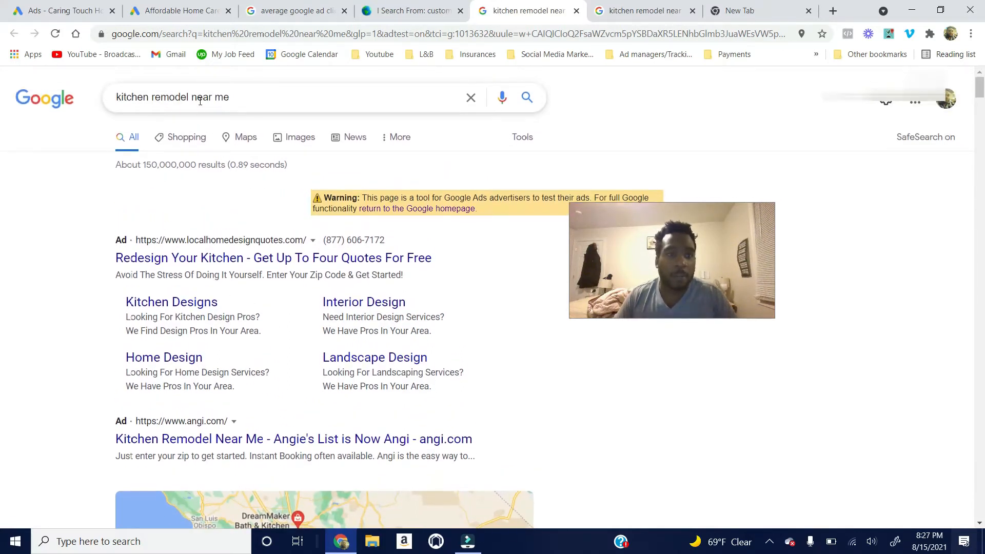
scroll(215, 271, "down", 3)
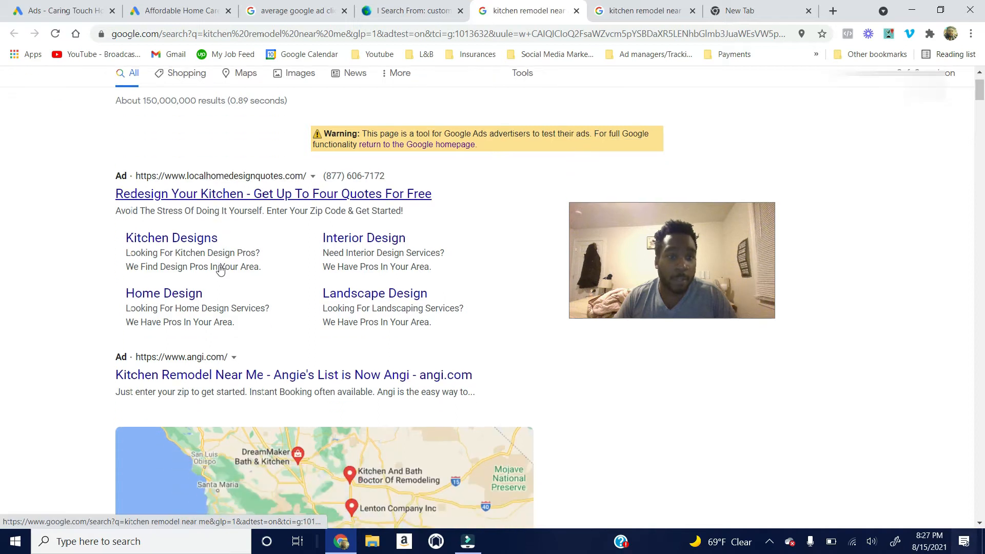
scroll(221, 270, "up", 3)
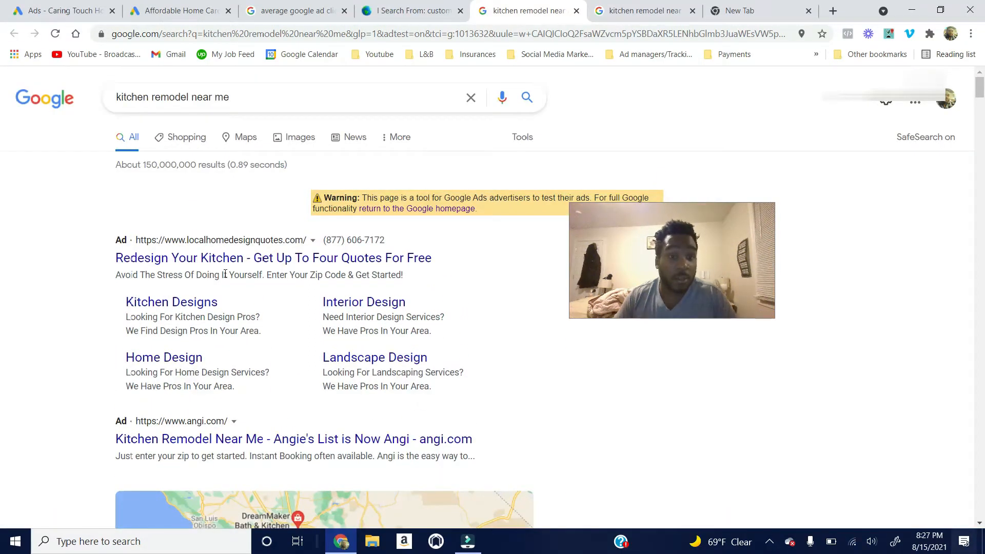
scroll(225, 274, "down", 1)
scroll(225, 273, "down", 1)
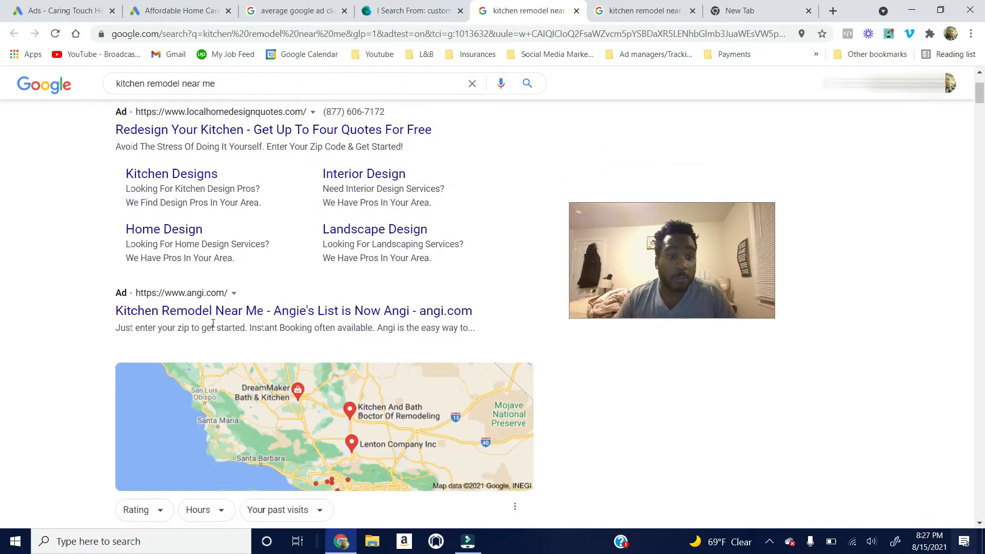
scroll(425, 330, "down", 2)
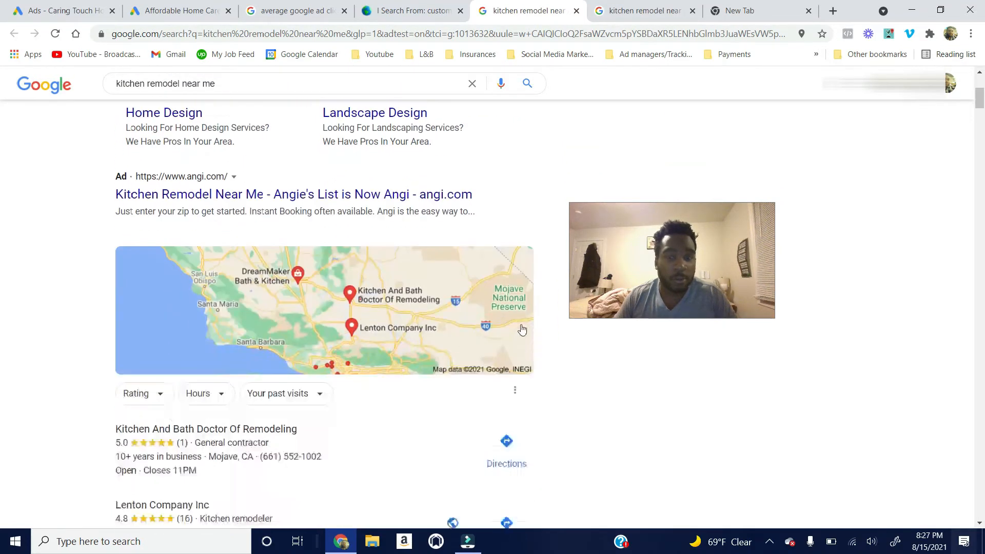
scroll(493, 117, "up", 3)
scroll(511, 280, "down", 1)
scroll(510, 281, "up", 1)
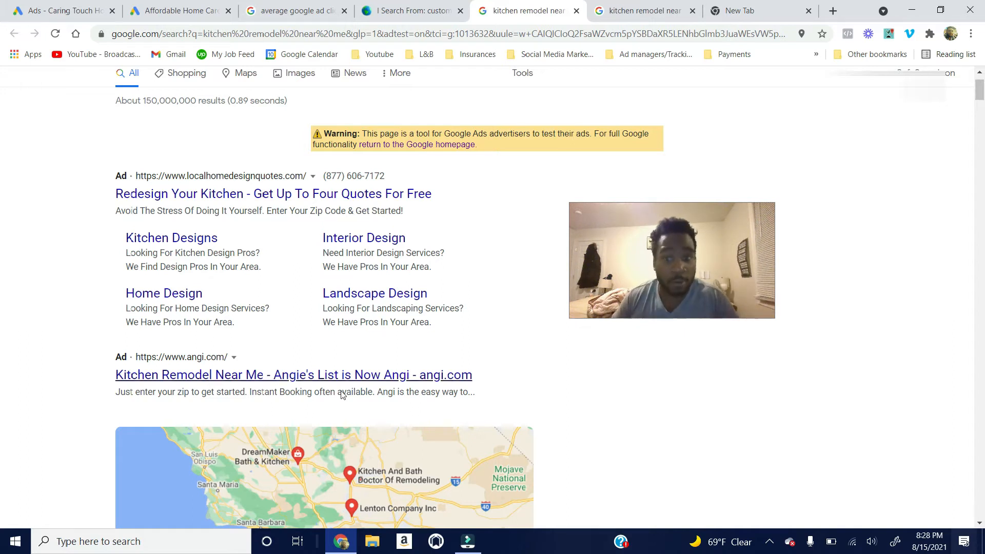
scroll(337, 400, "up", 1)
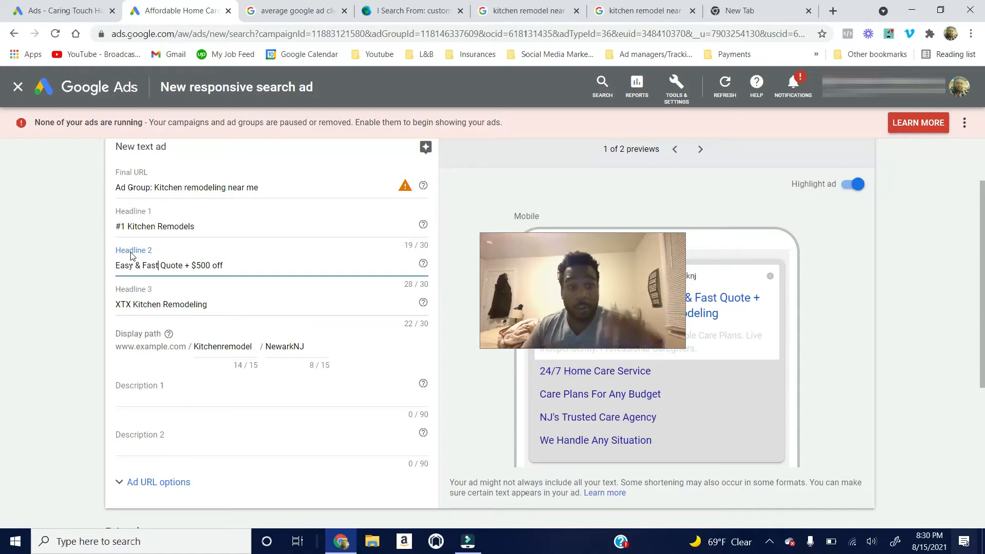
Step: Review the draft ad's headlines and display path in Google Ads, and open Description 1 for editing
scroll(131, 256, "up", 2)
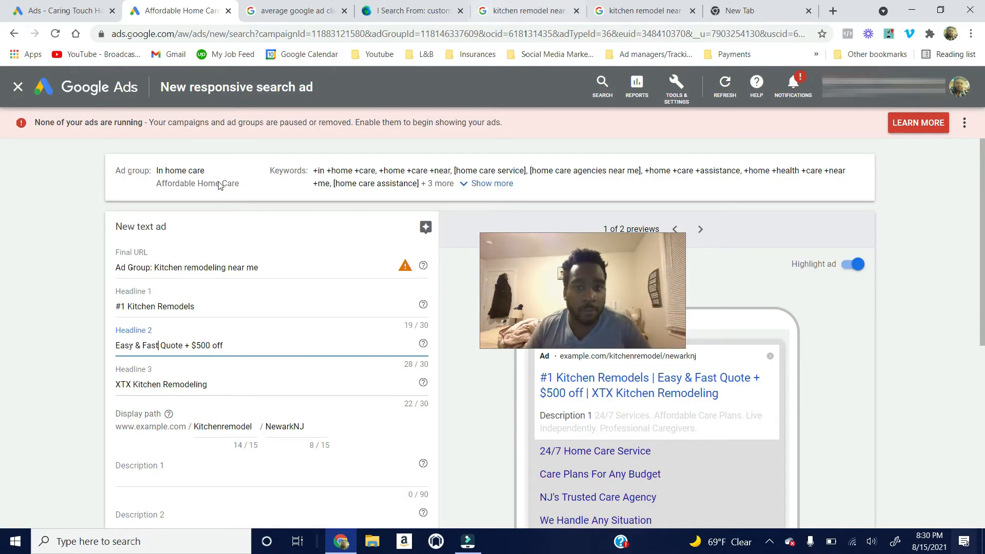
scroll(195, 340, "down", 2)
scroll(194, 341, "down", 2)
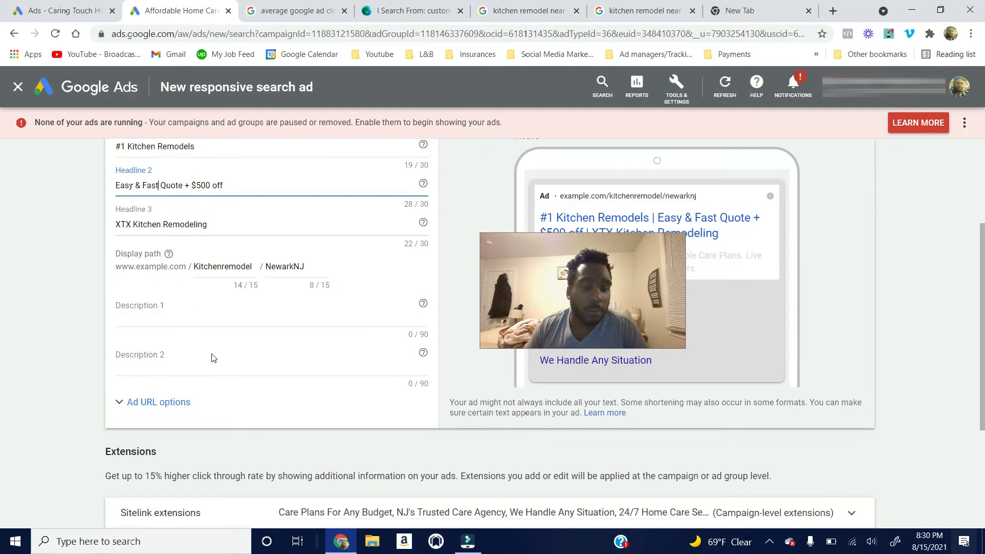
scroll(213, 357, "up", 4)
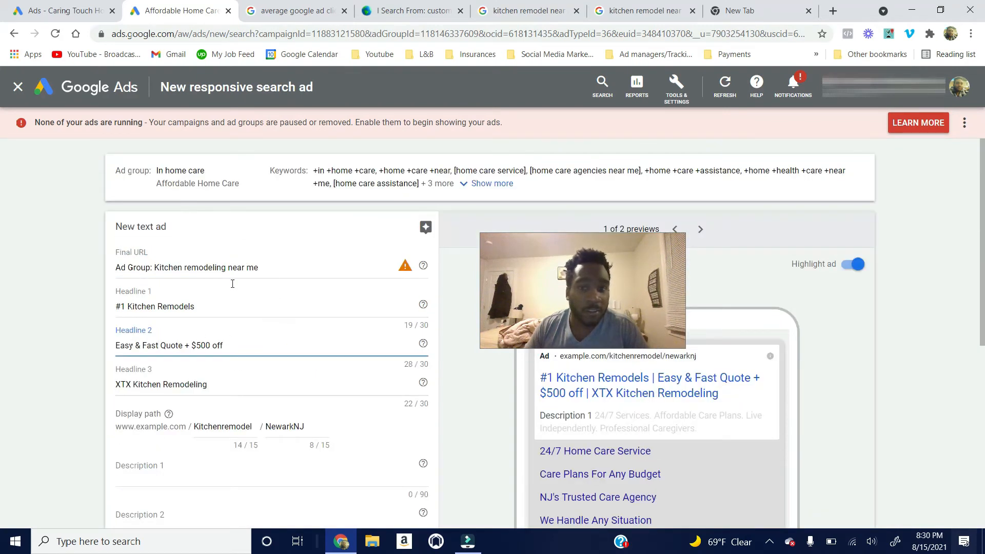
scroll(262, 342, "down", 2)
left_click(180, 390)
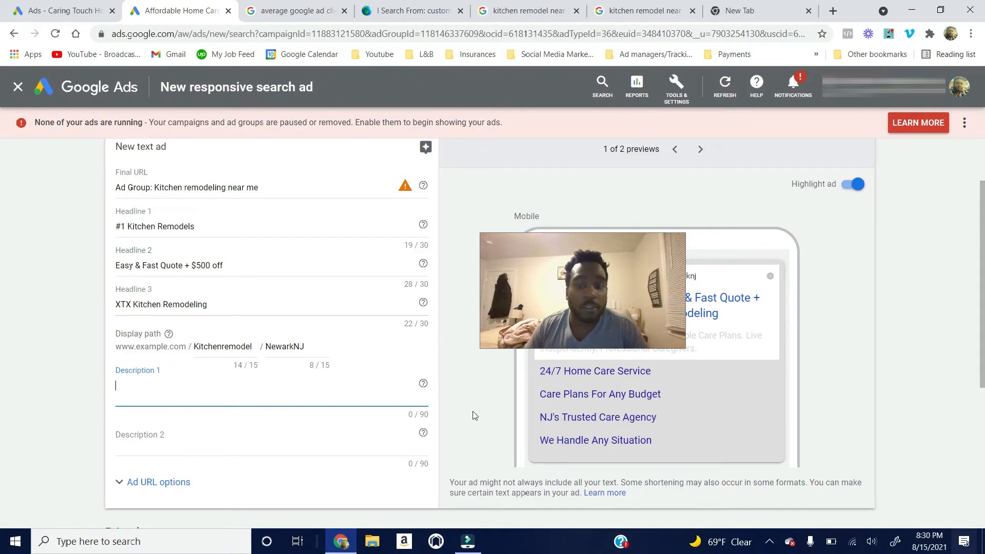
left_click_drag(569, 316, 563, 275)
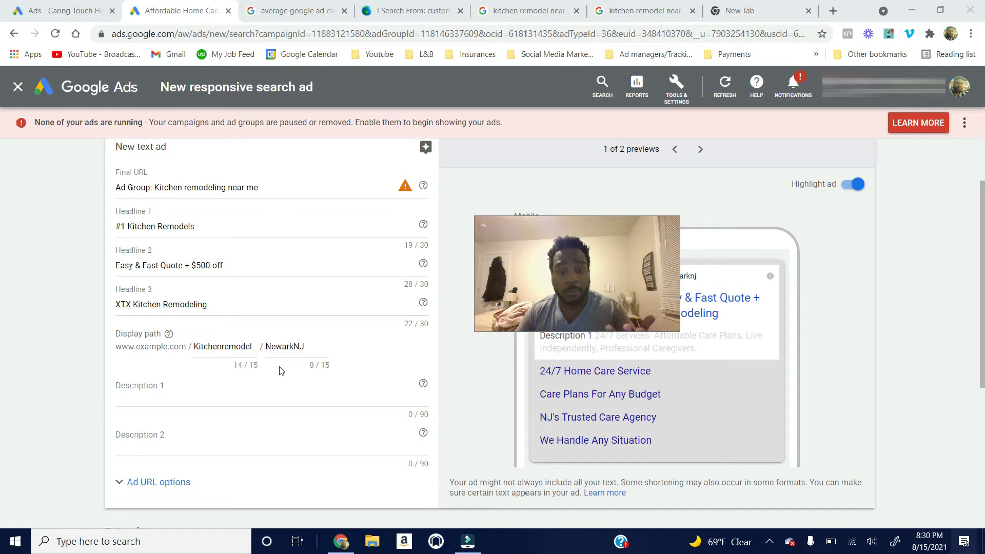
left_click(174, 393)
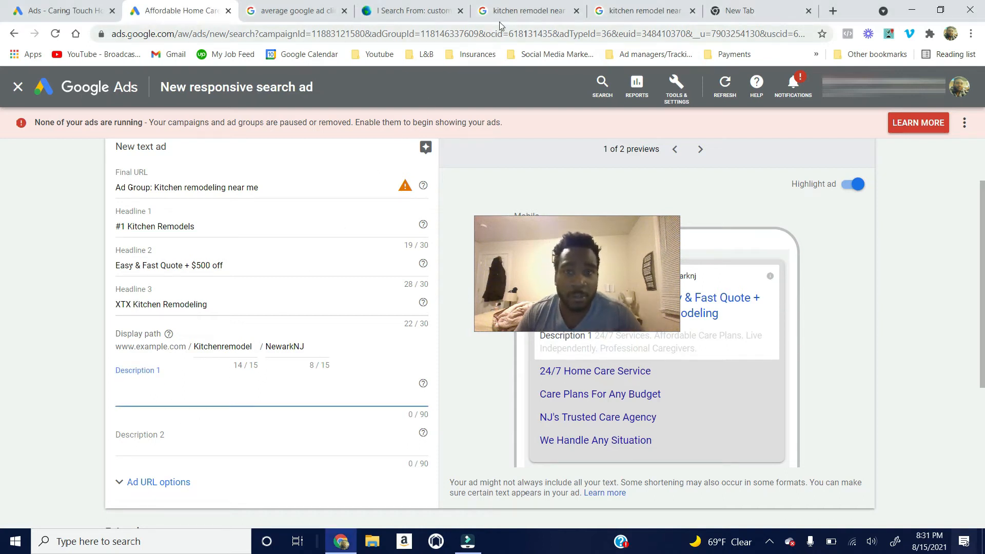
Step: Examine the "Avoid The Stress" wording in the first competitor ad's description in the kitchen remodel search results
left_click(513, 11)
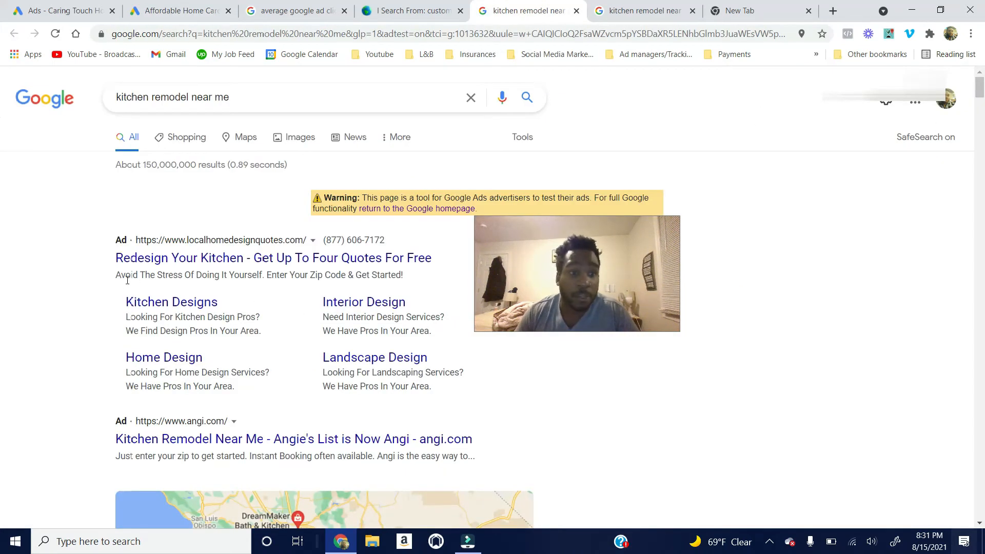
left_click_drag(123, 279, 204, 276)
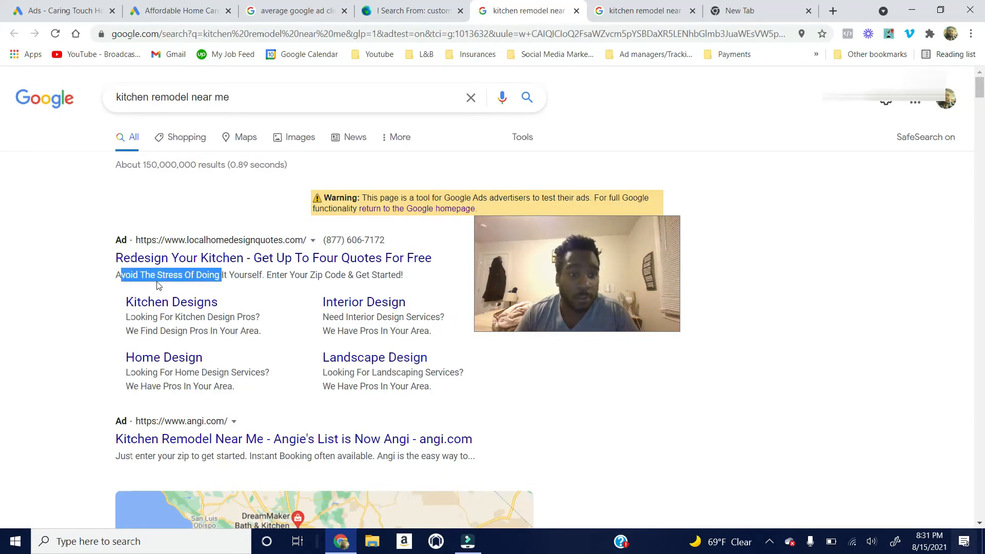
left_click_drag(113, 281, 183, 280)
left_click(413, 11)
left_click(543, 6)
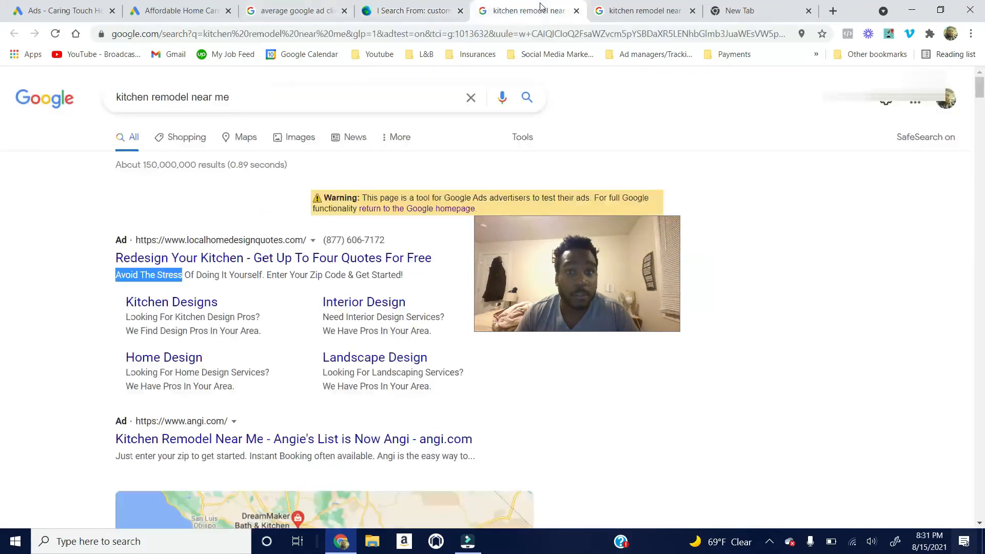
left_click(644, 11)
Step: Return to the Google Ads draft and write Description 1 as "Stress Free Process. We get the job done right the first time"
left_click(180, 11)
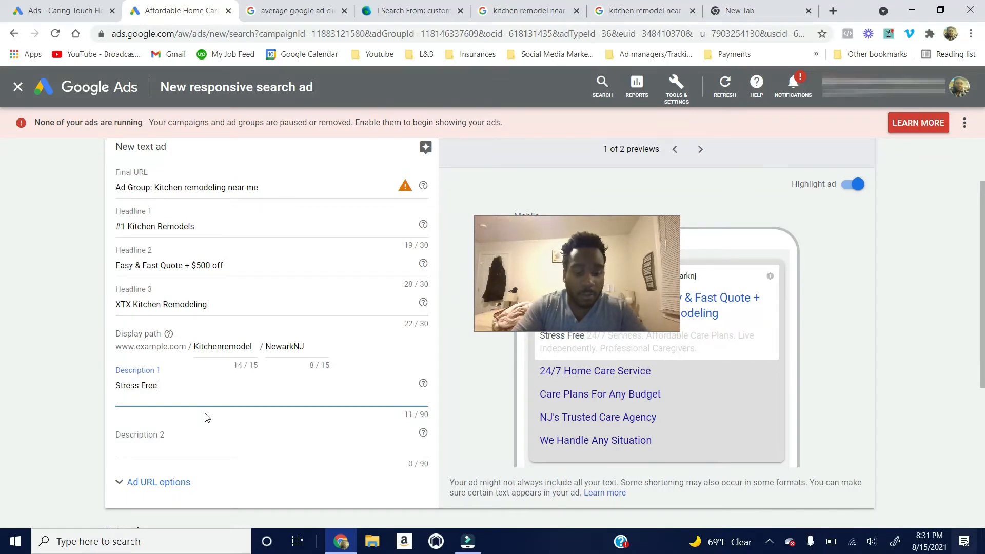
type("cess.")
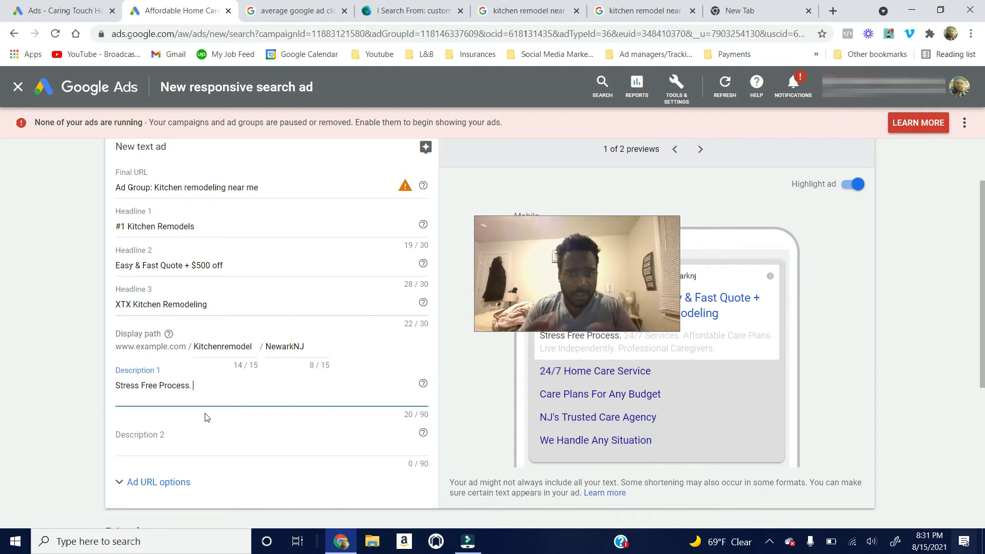
type("We get the job done right the first time")
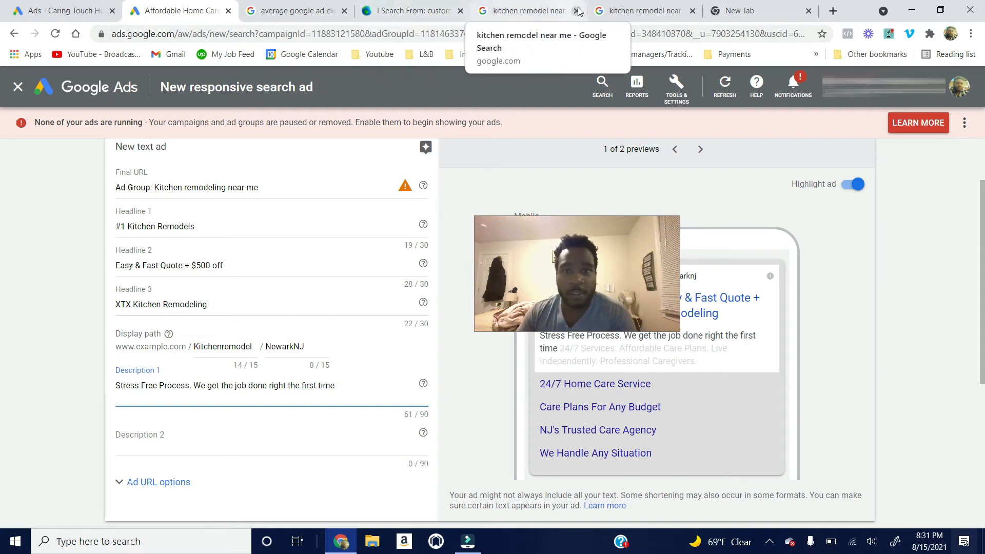
Step: Examine the ads near the end of the kitchen remodel search results for wording ideas such as "Dream House is Waiting"
left_click(533, 8)
scroll(769, 205, "down", 4)
left_click_drag(978, 98, 955, 494)
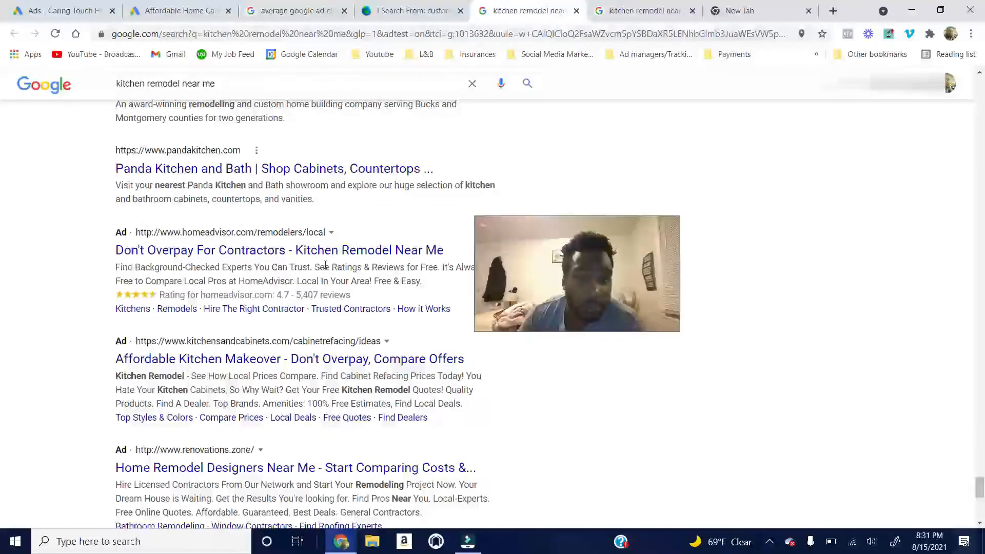
left_click_drag(563, 287, 595, 281)
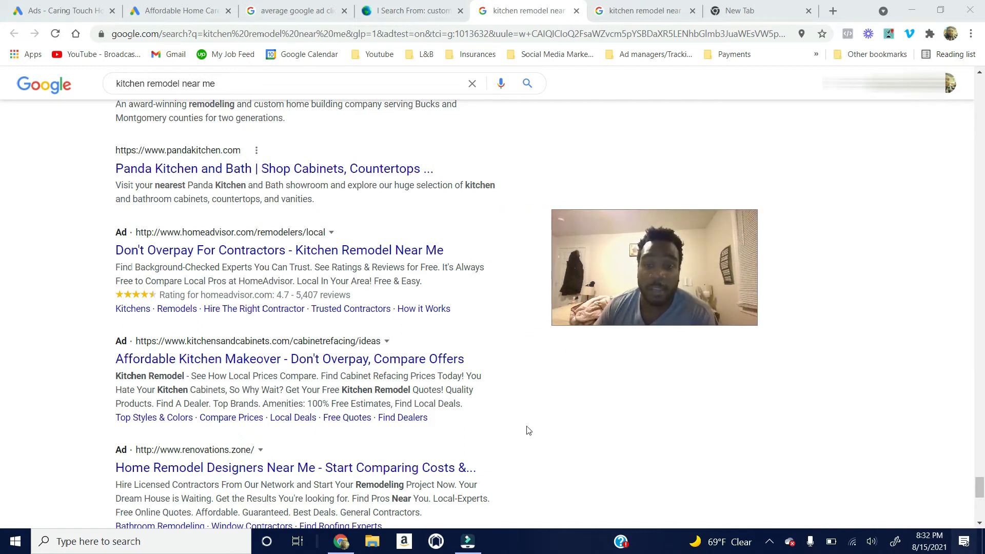
scroll(524, 429, "down", 1)
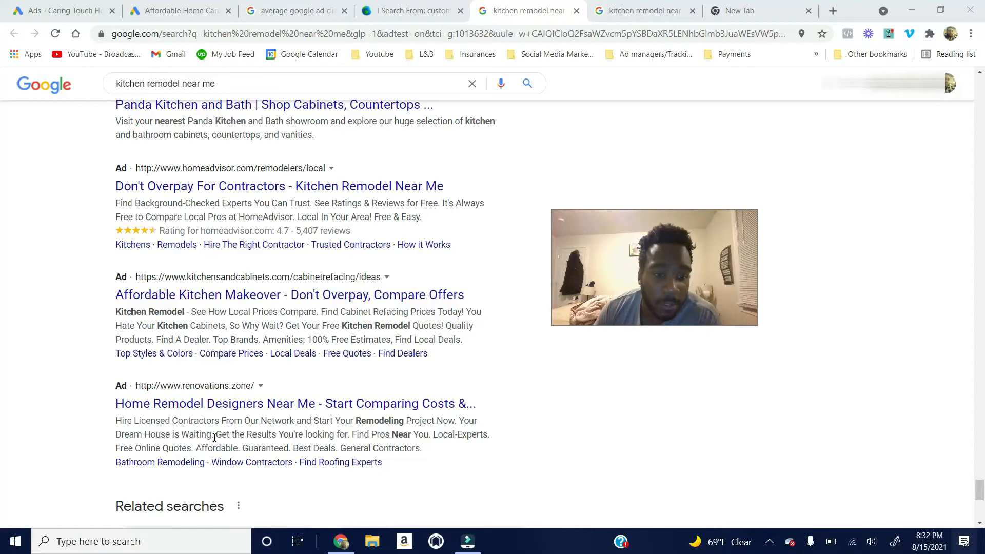
left_click_drag(215, 437, 141, 433)
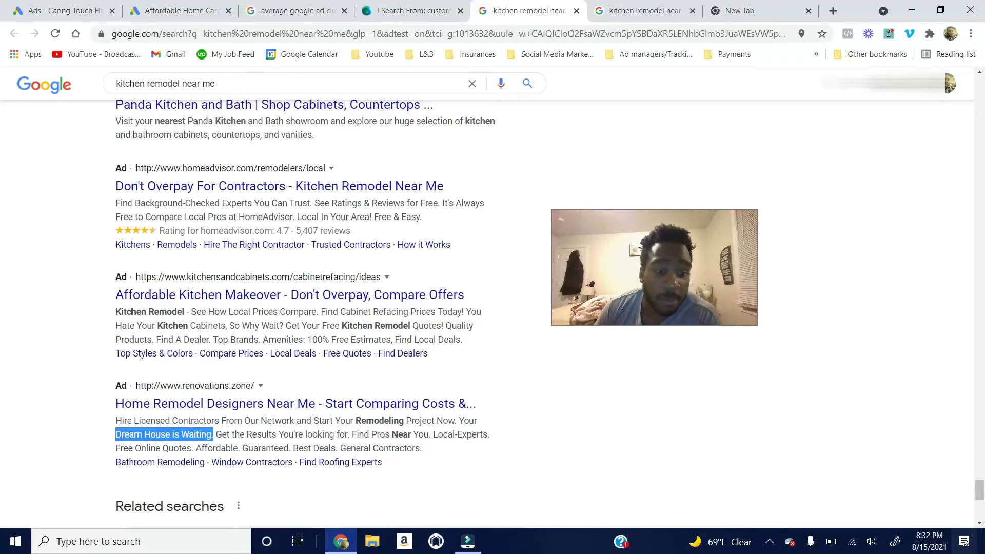
Step: Return to the Google Ads draft and extend Description 1 with a new sentence beginning "We Can Build your Dream"
left_click(295, 10)
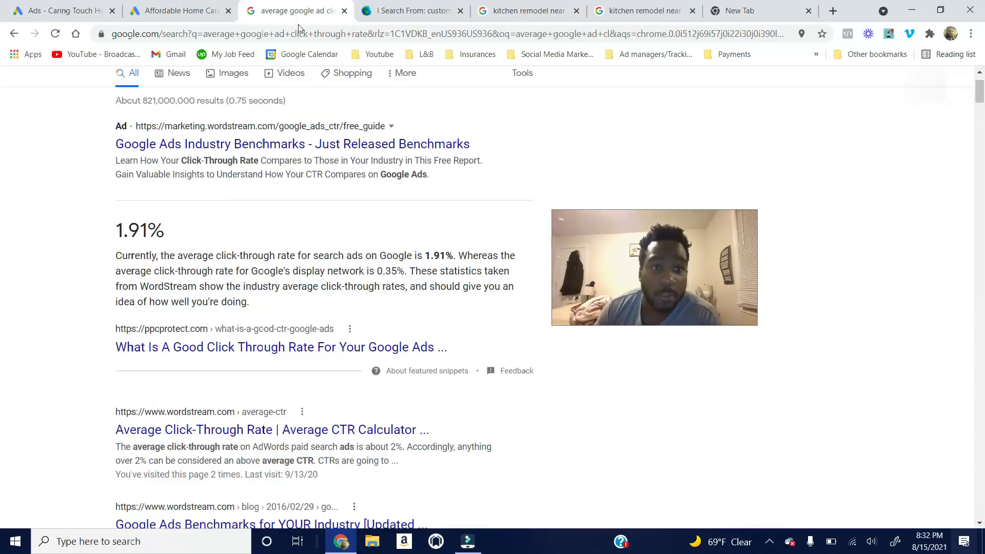
left_click(431, 10)
left_click(201, 8)
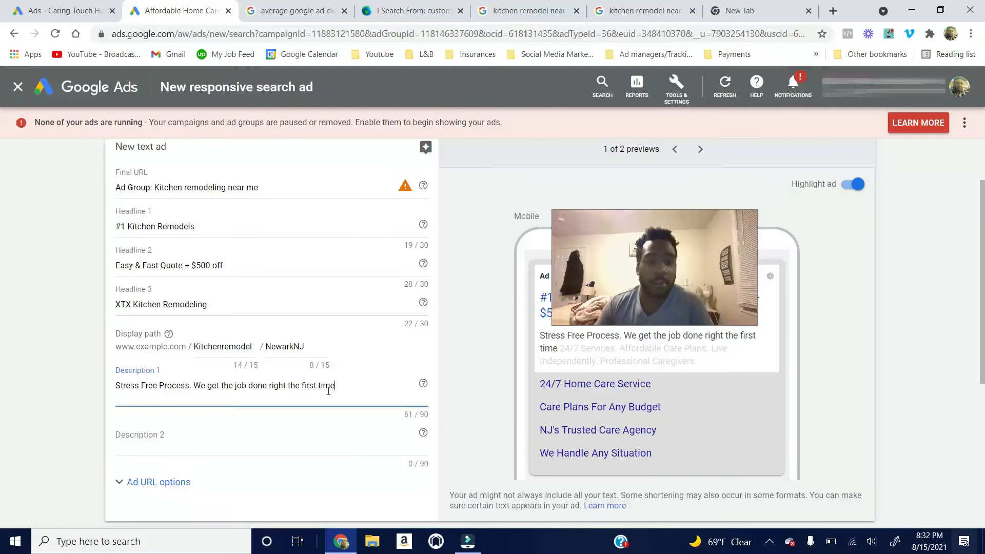
type(". L")
key("BackSpace")
type("We Can Build your")
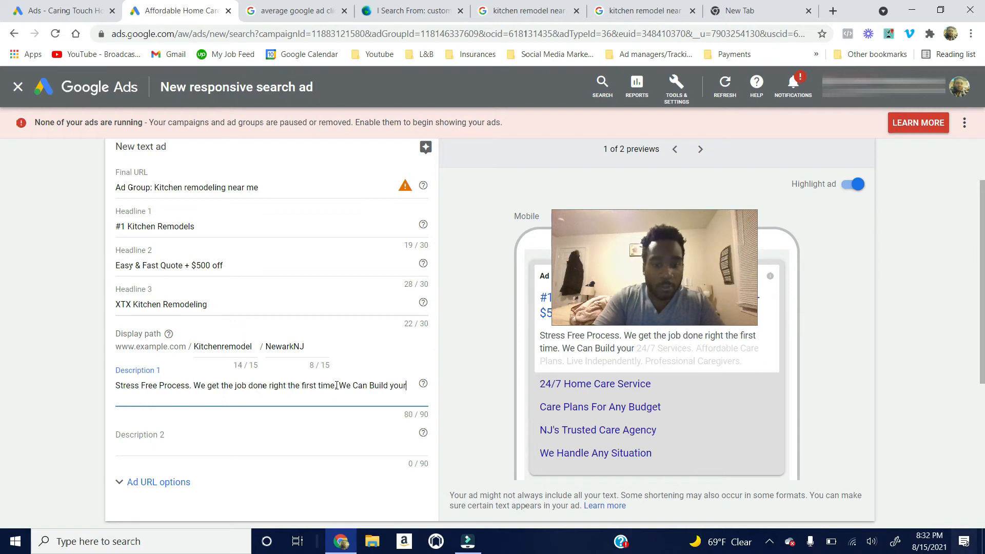
type(" Dream ")
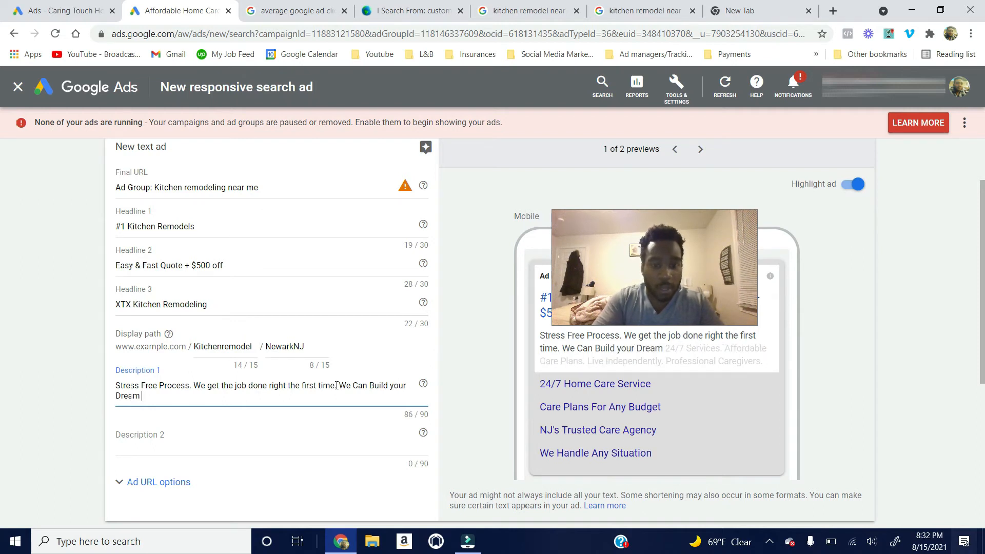
type("House")
key("BackSpace")
key("BackSpace")
key("BackSpace")
key("BackSpace")
key("BackSpace")
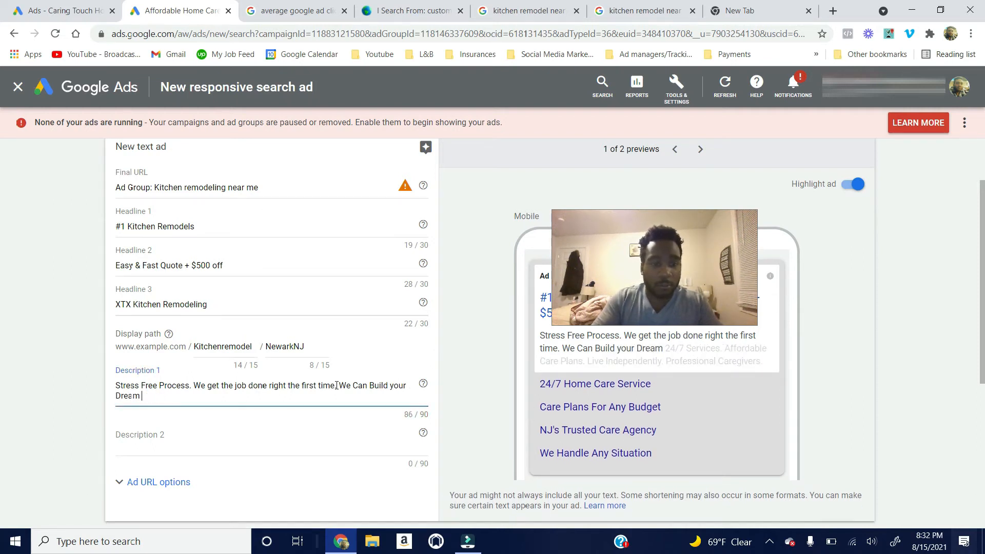
Step: Complete the last sentence of Description 1 with "Kitchen at an affordable rate", correcting the spelling of "Kitchen"
type("Kitcne")
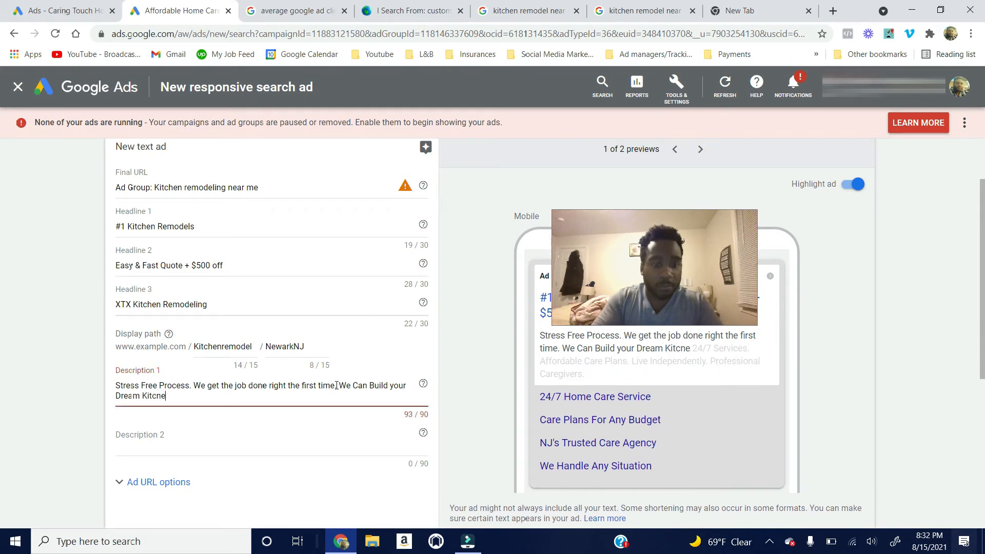
key("BackSpace")
key("BackSpace")
type("hen")
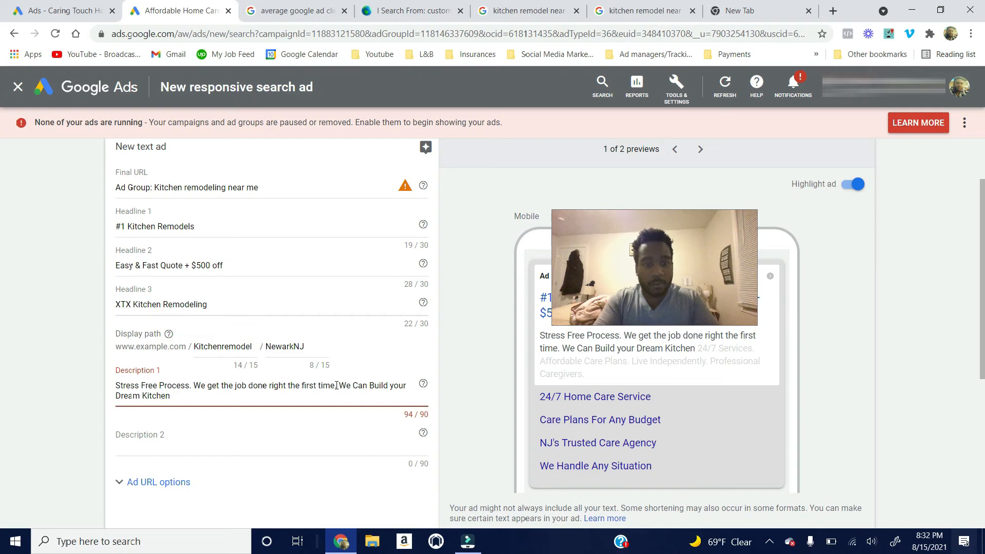
type(" at  an affordable rate")
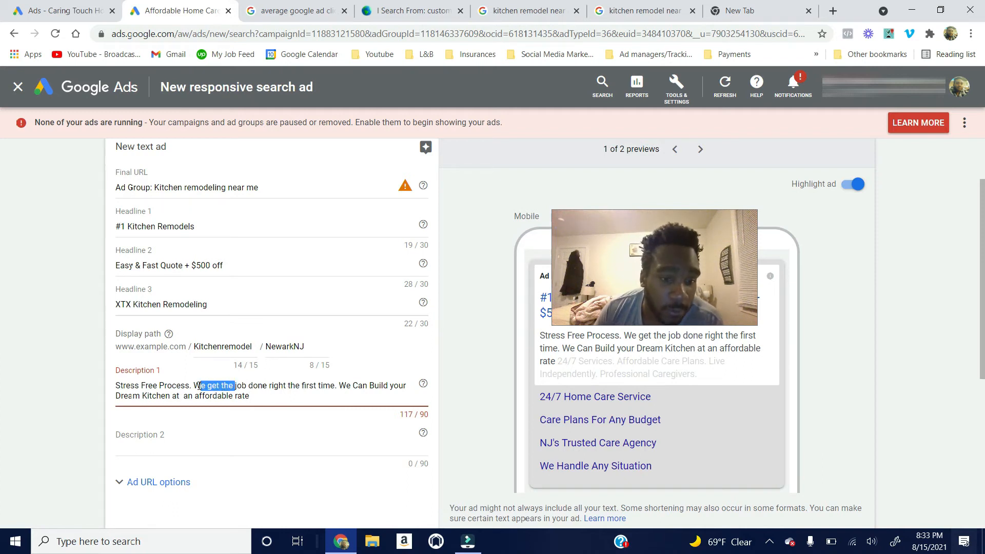
Step: Shorten Description 1 to "Stress Free Process. jobs done right the first time. We Can Build your Dream Kitchen Today"
key("BackSpace")
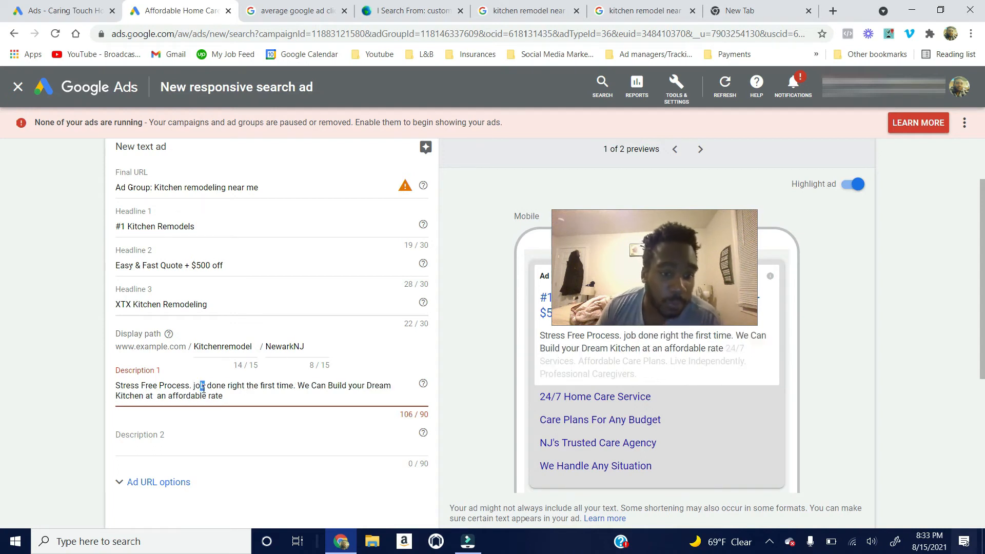
type("s")
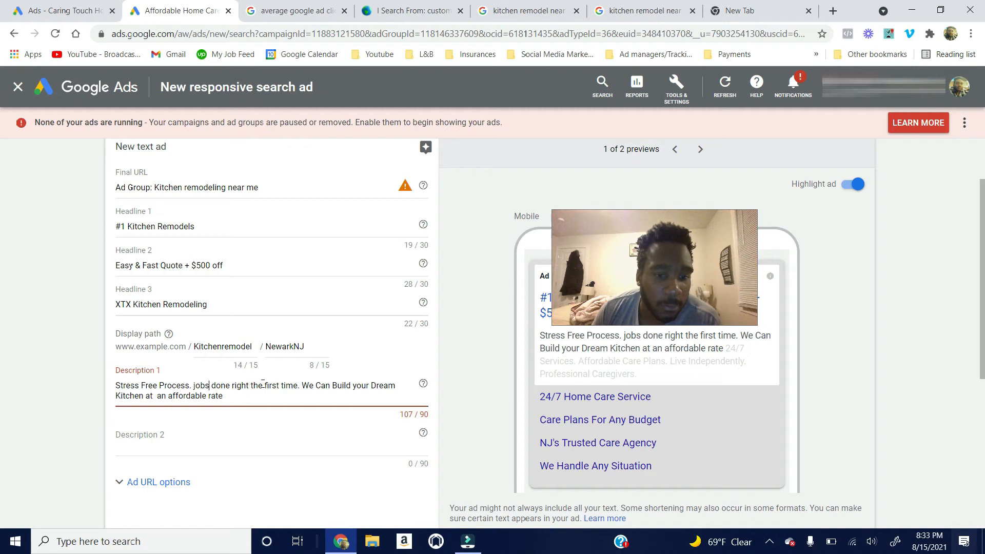
left_click_drag(332, 388, 317, 388)
left_click_drag(223, 397, 146, 397)
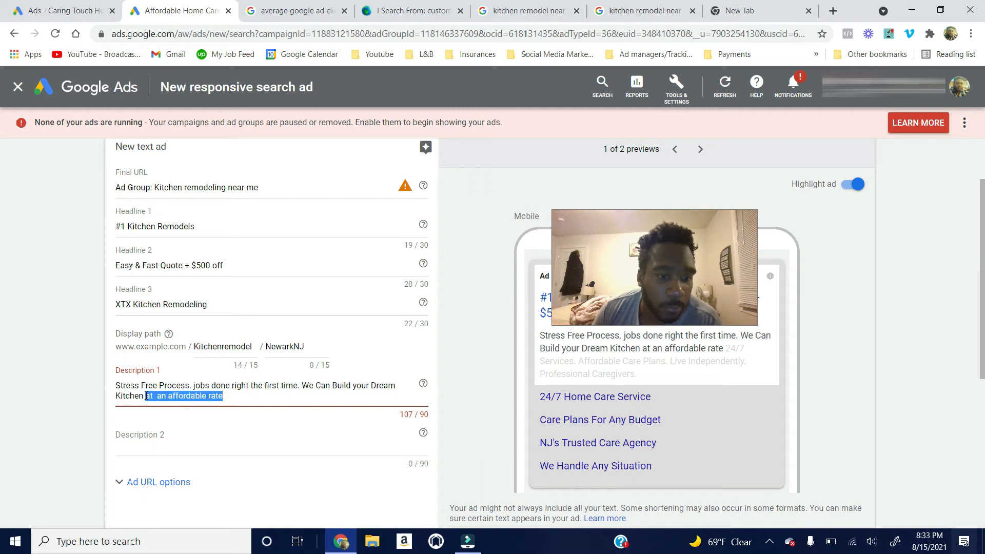
type("Today")
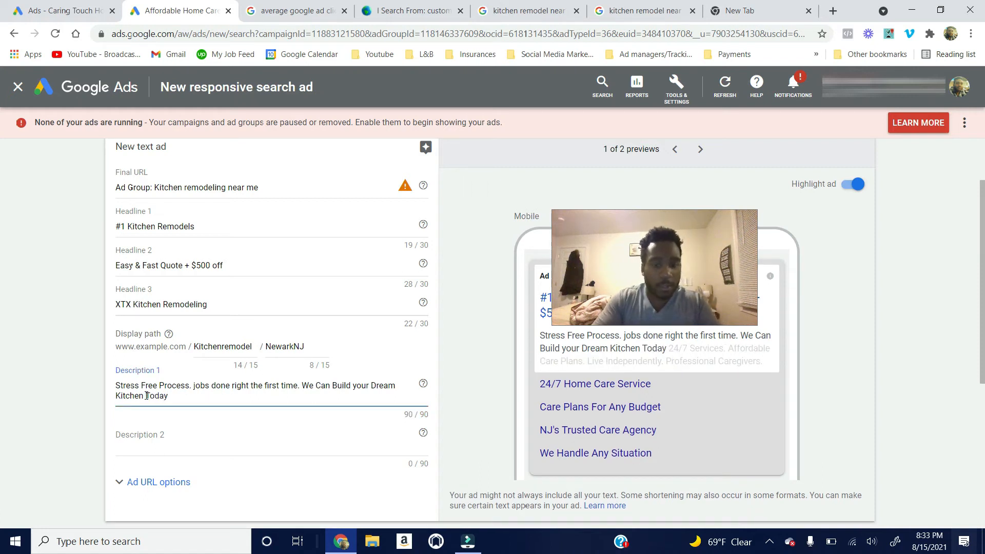
Step: Begin Description 2 with "Vetted & Experienced Contractors", correcting the spelling of "Experienced"
left_click(156, 436)
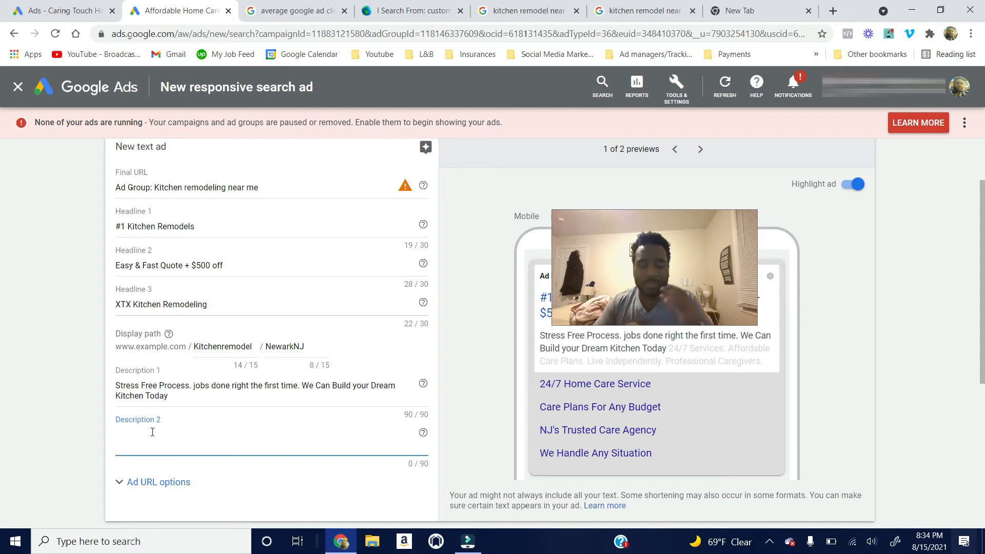
type("Vetted")
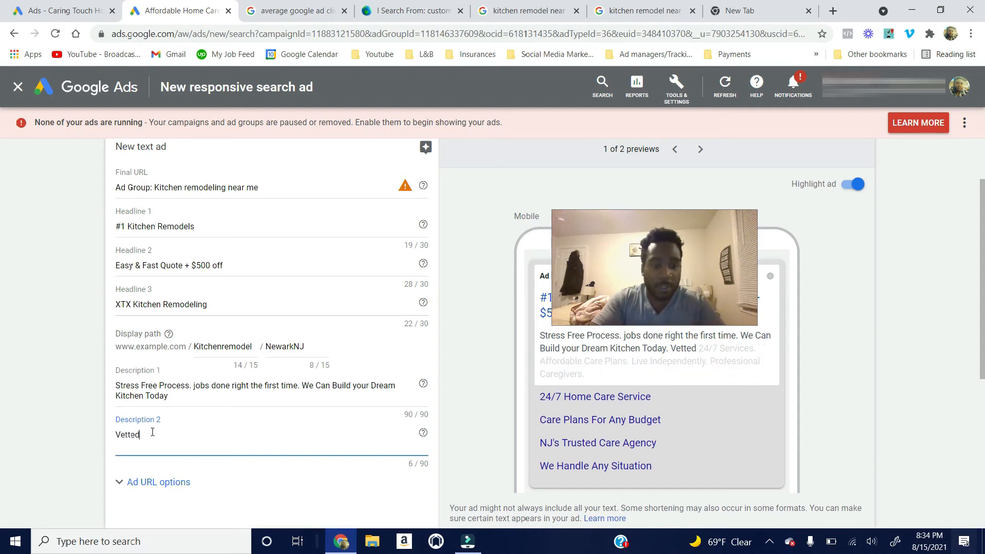
type(" Contractors")
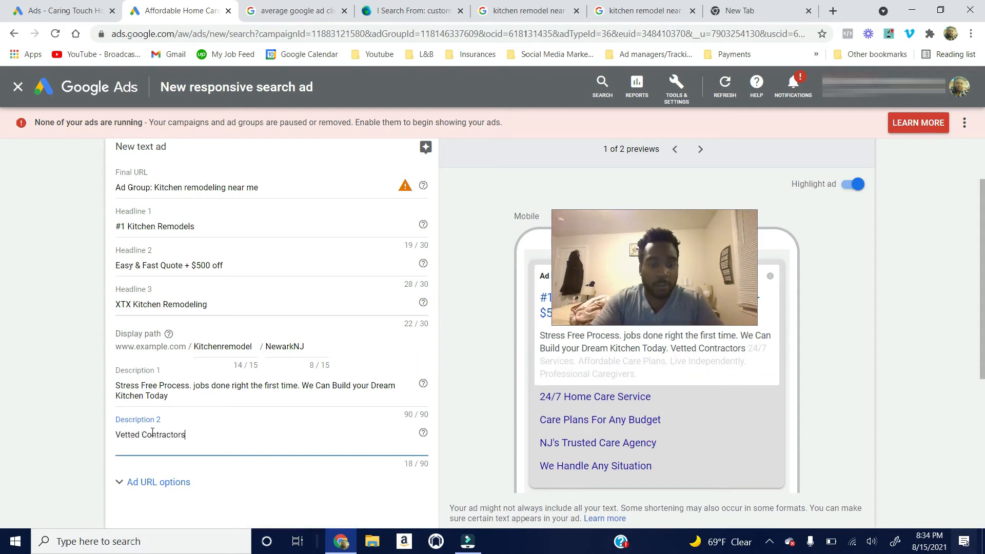
left_click(143, 436)
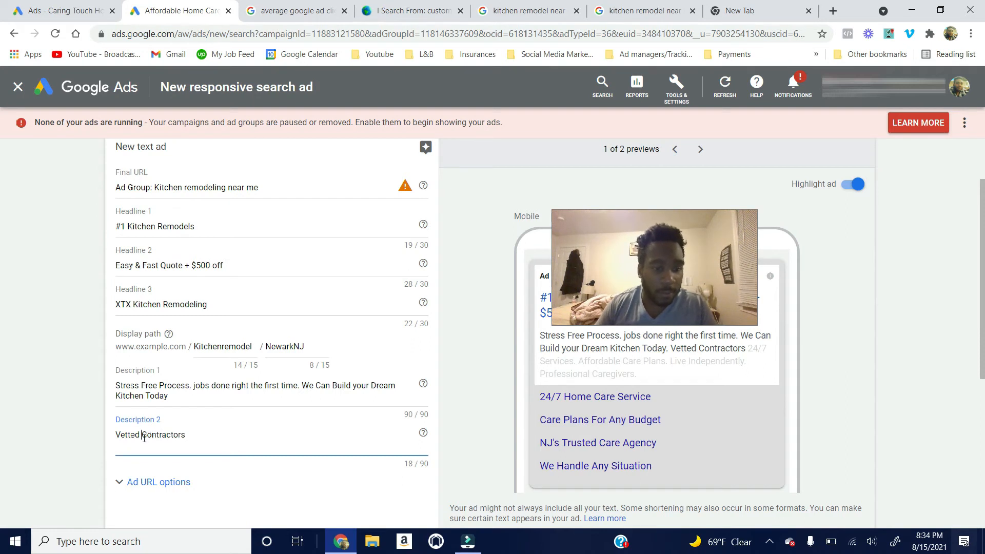
type("& Experei")
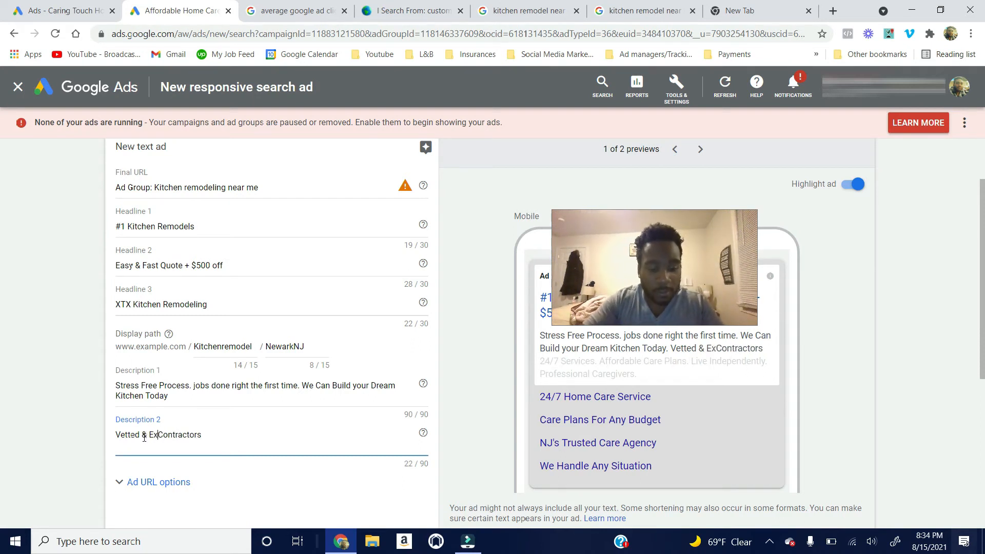
type("cned")
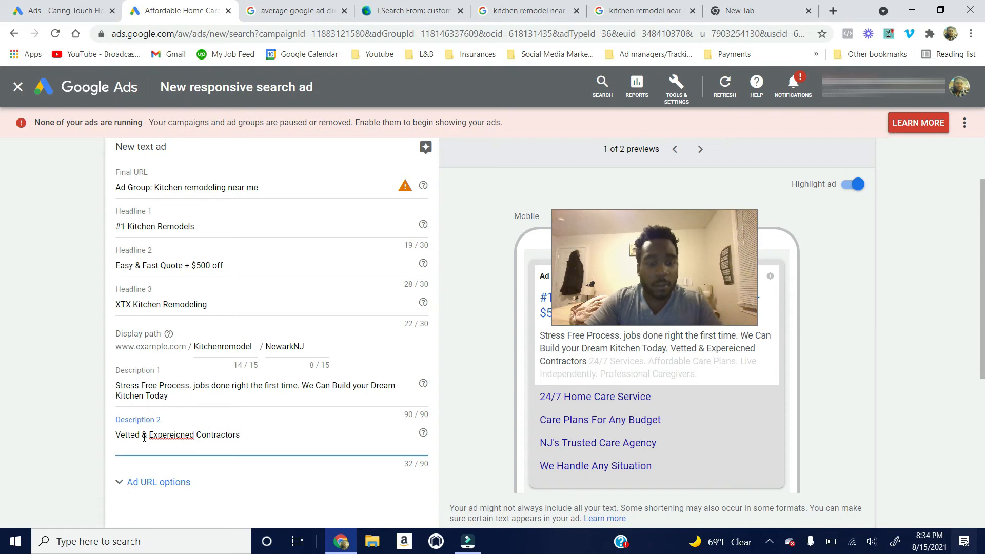
right_click(152, 437)
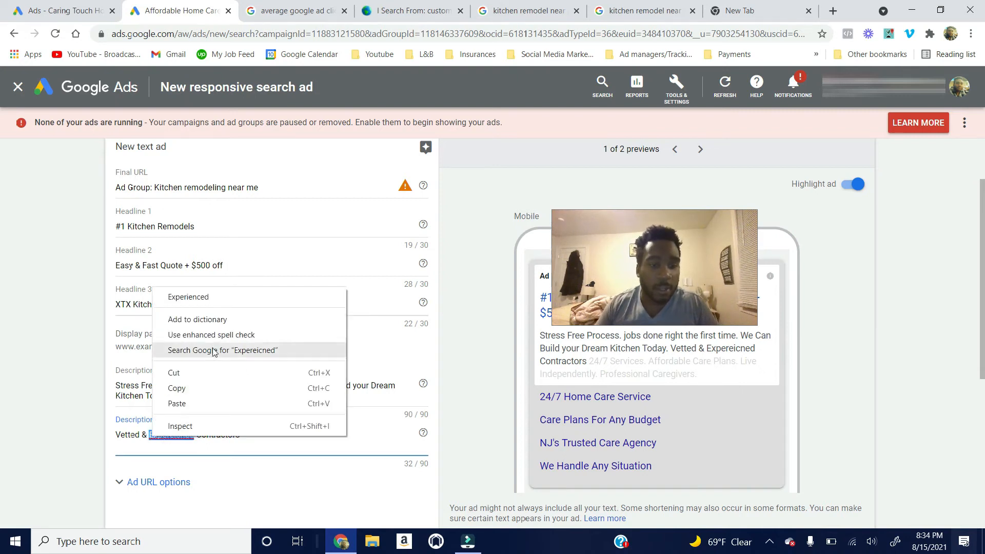
left_click(224, 303)
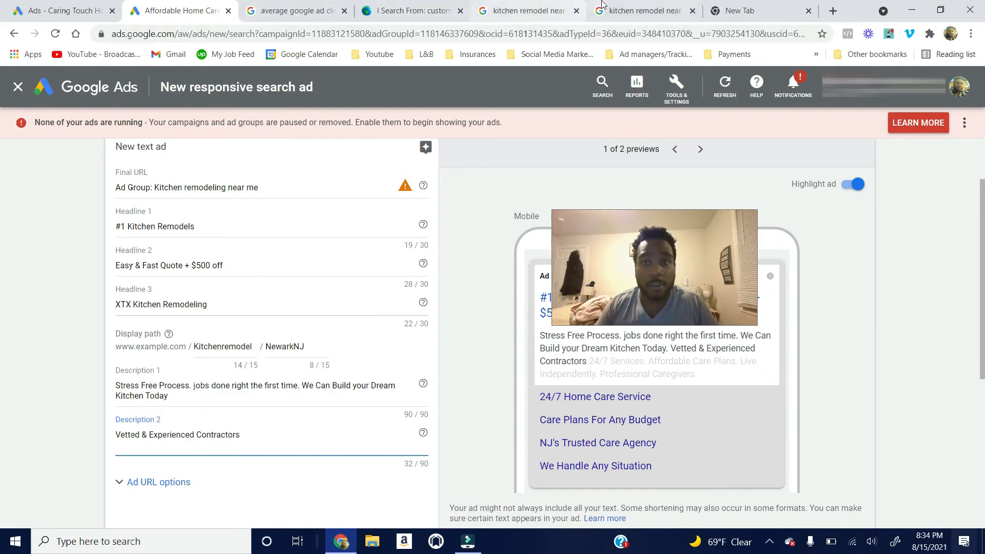
Step: Examine the Home Depot and neighbouring ads in the kitchen remodel search results for wording about completion time
left_click(639, 10)
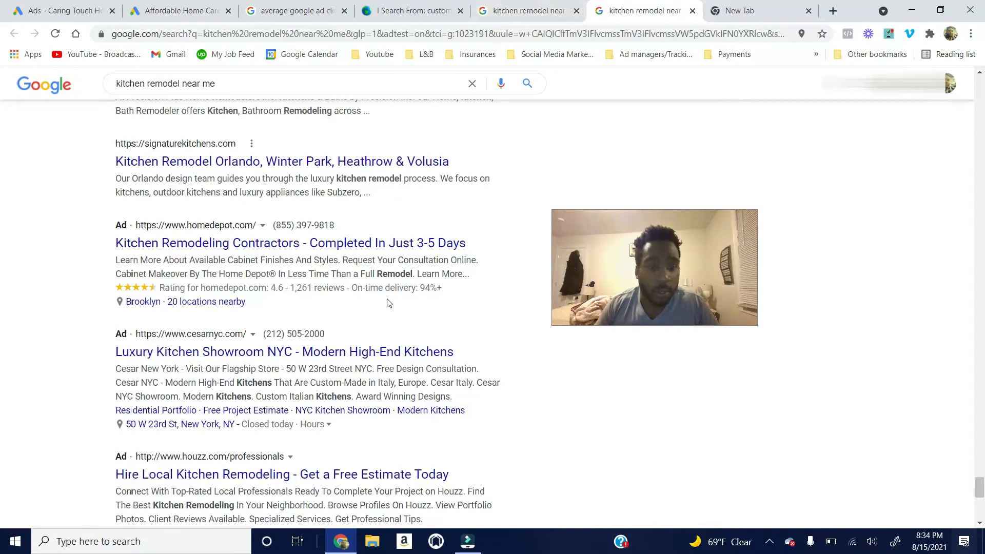
scroll(388, 302, "down", 1)
scroll(380, 319, "up", 1)
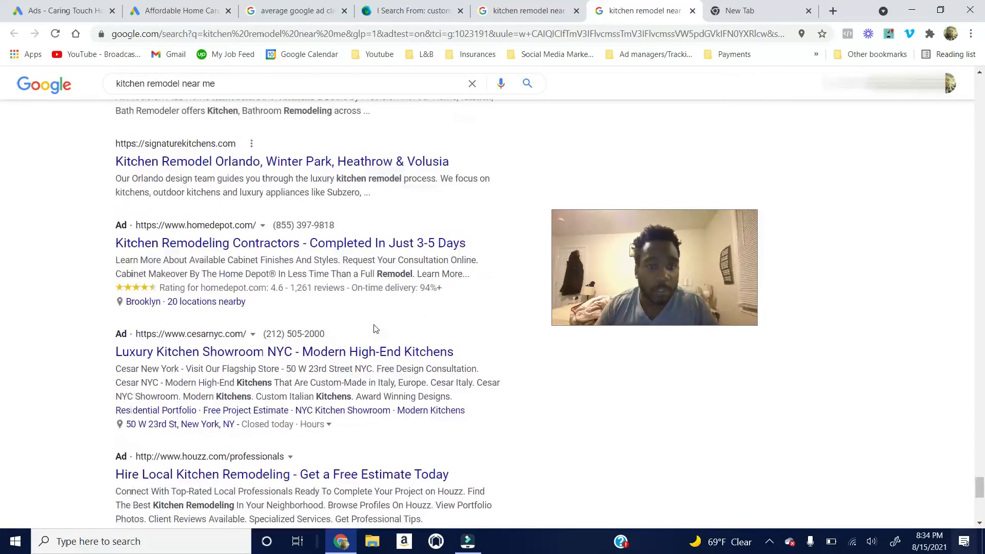
left_click_drag(285, 274, 340, 274)
Step: Return to the Google Ads draft and add the sentence "Jobs Done Fast" to Description 2, correcting the spelling of "Done"
left_click(422, 4)
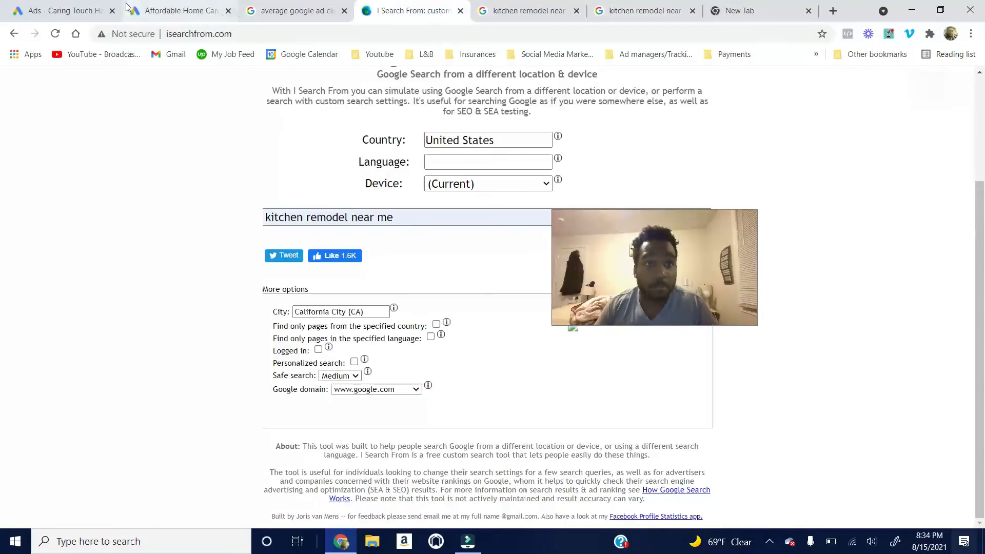
left_click(164, 5)
left_click(51, 6)
left_click(169, 10)
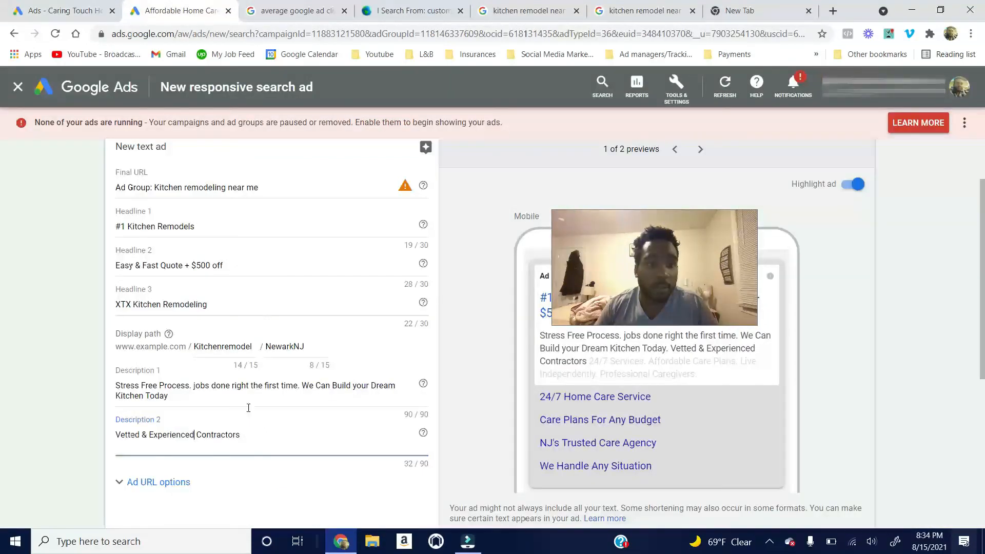
left_click(251, 436)
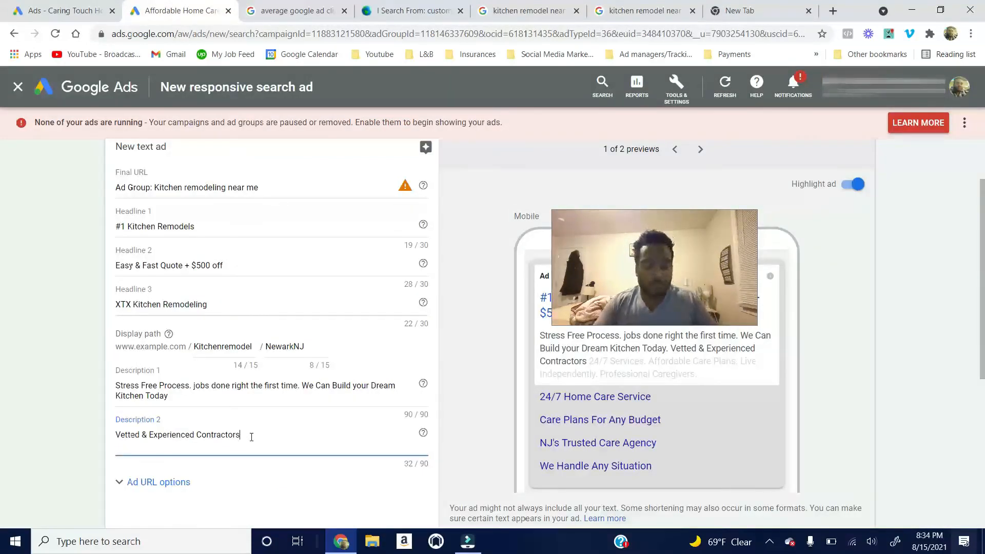
type(",")
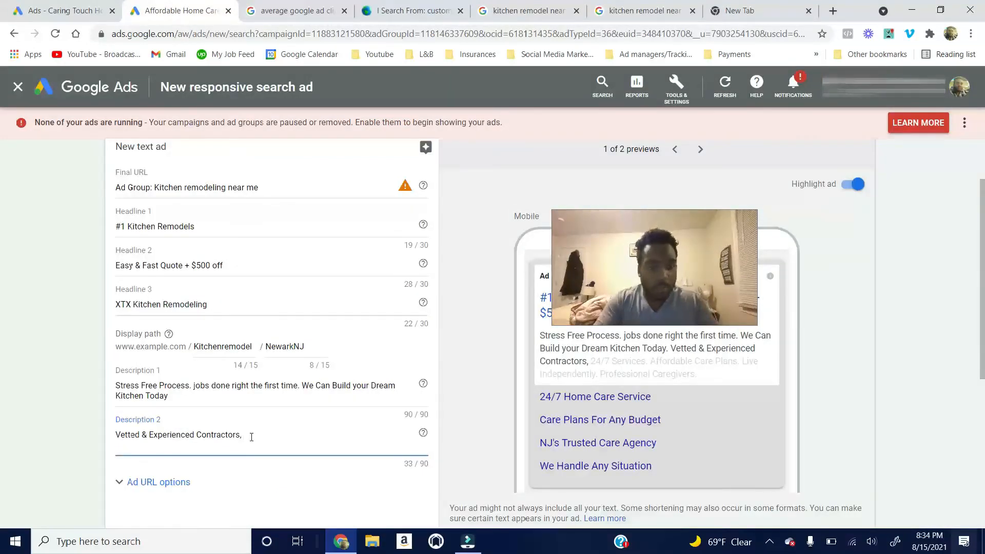
key("BackSpace")
type(". JObs")
double_click(251, 436)
type("Jobs DOne Fast")
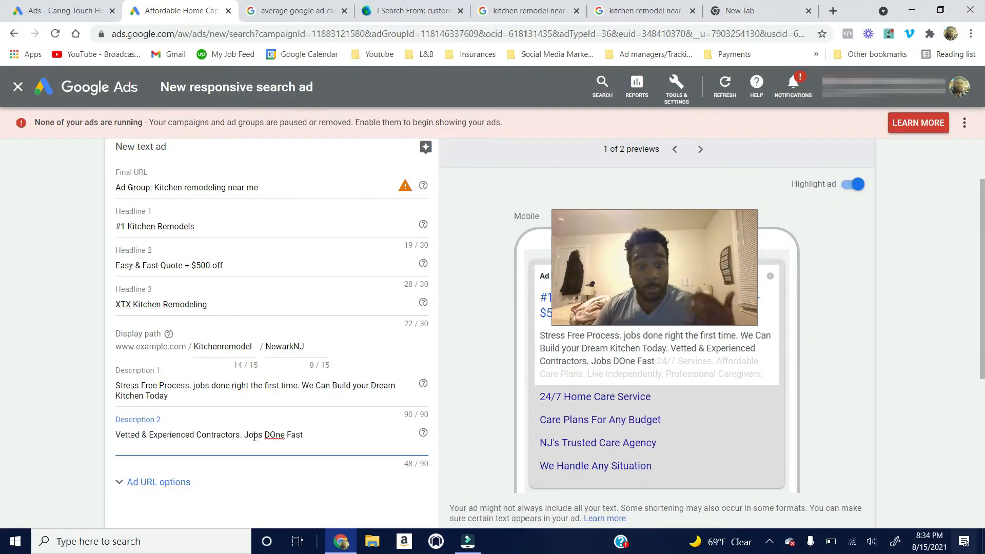
right_click(275, 434)
left_click(306, 260)
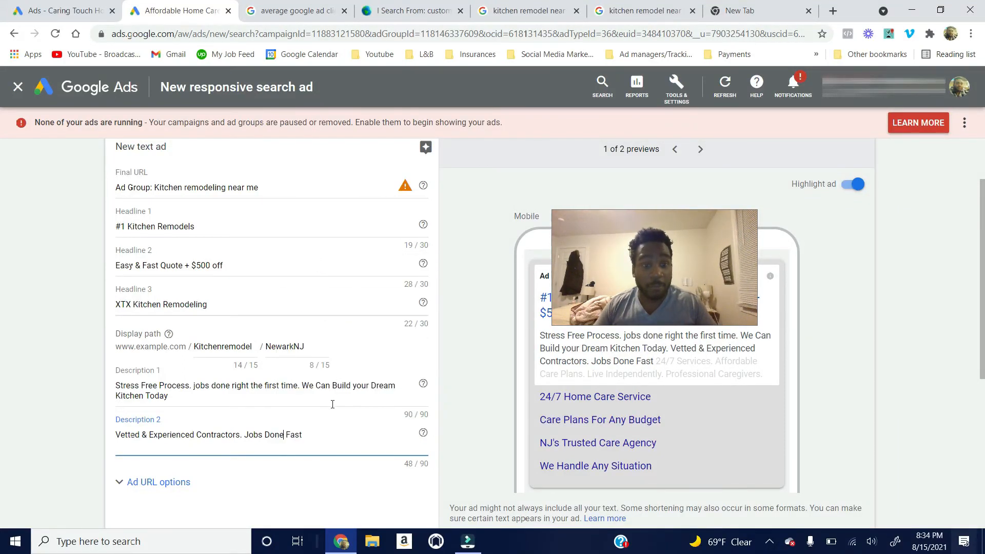
Step: Add the sentence "Affordable Price Guaranteed" to Description 2, correcting the spelling of "Affordable" and "Guaranteed"
type(".")
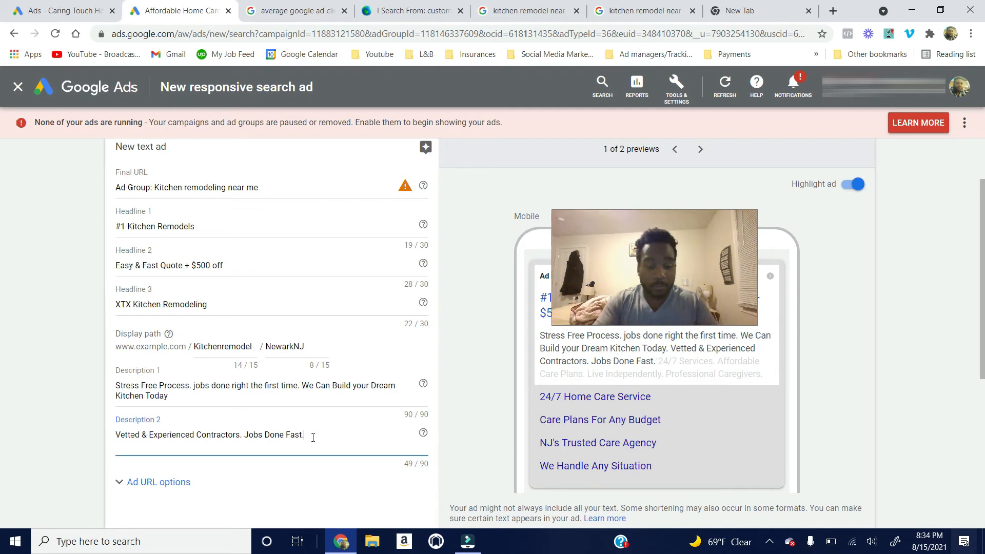
type(" Affoda")
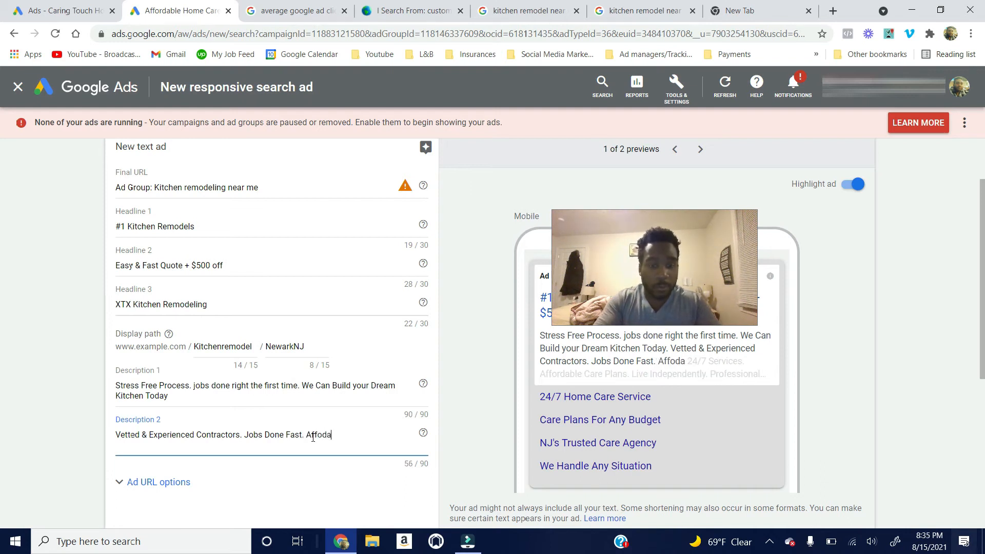
type("ble Price Gia")
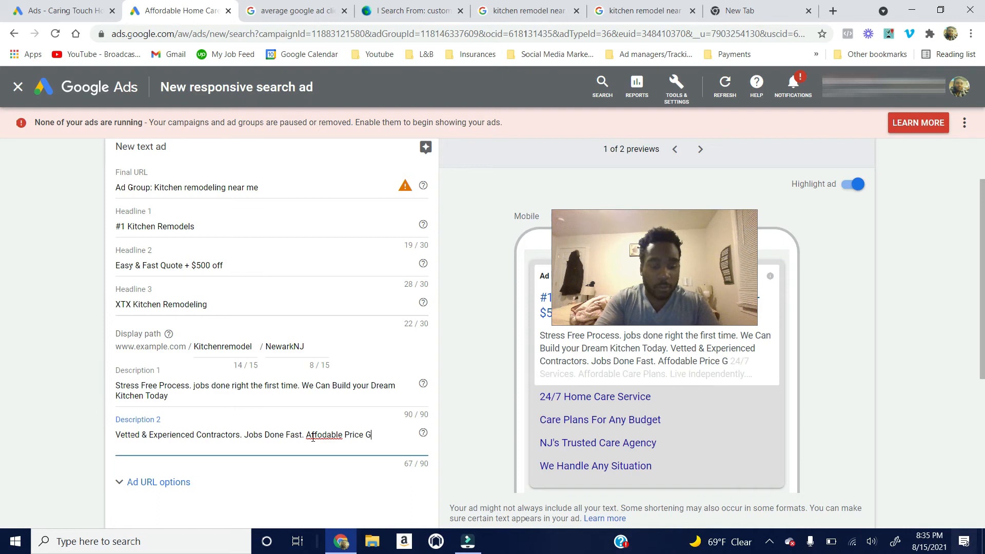
key("BackSpace")
key("BackSpace")
type("ura")
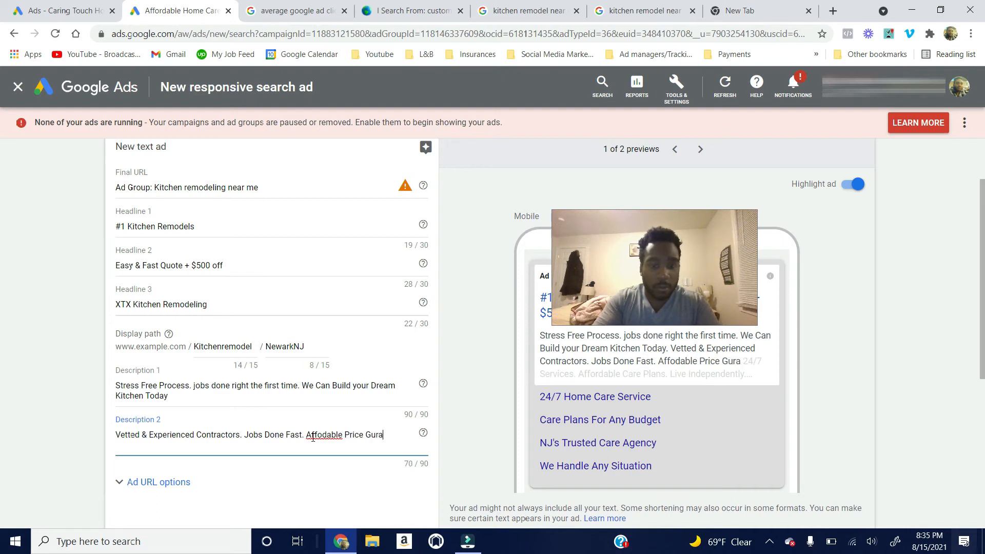
type("nteed")
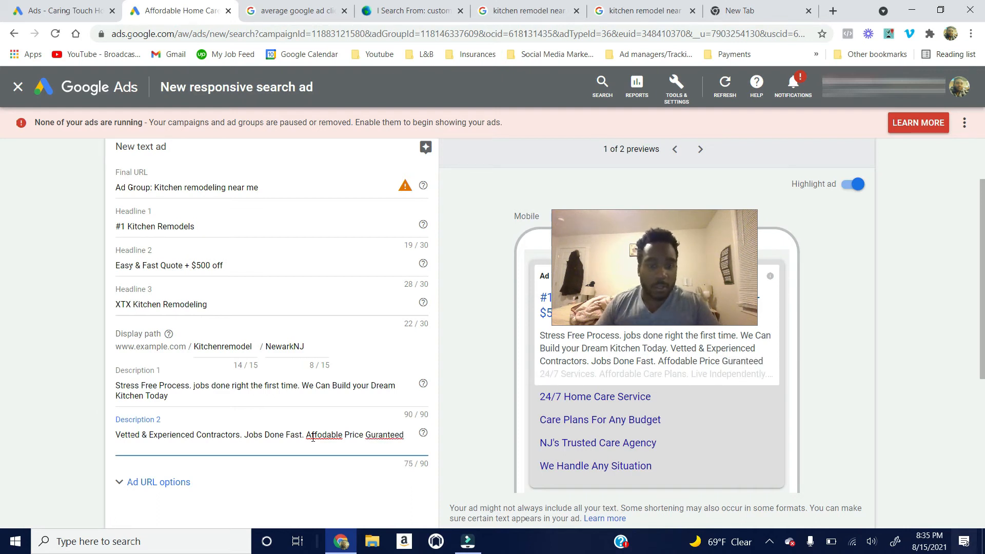
right_click(313, 438)
left_click(349, 298)
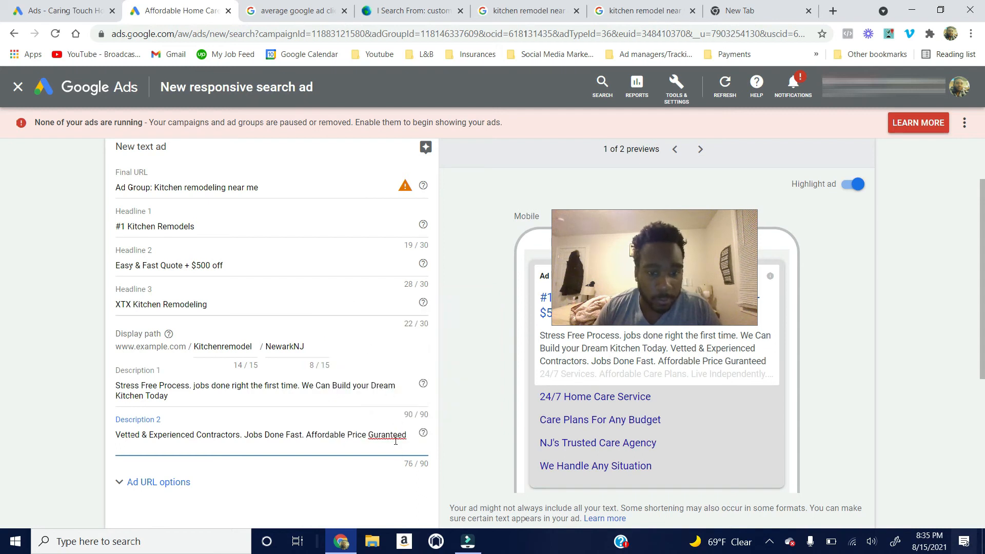
right_click(396, 441)
left_click(428, 295)
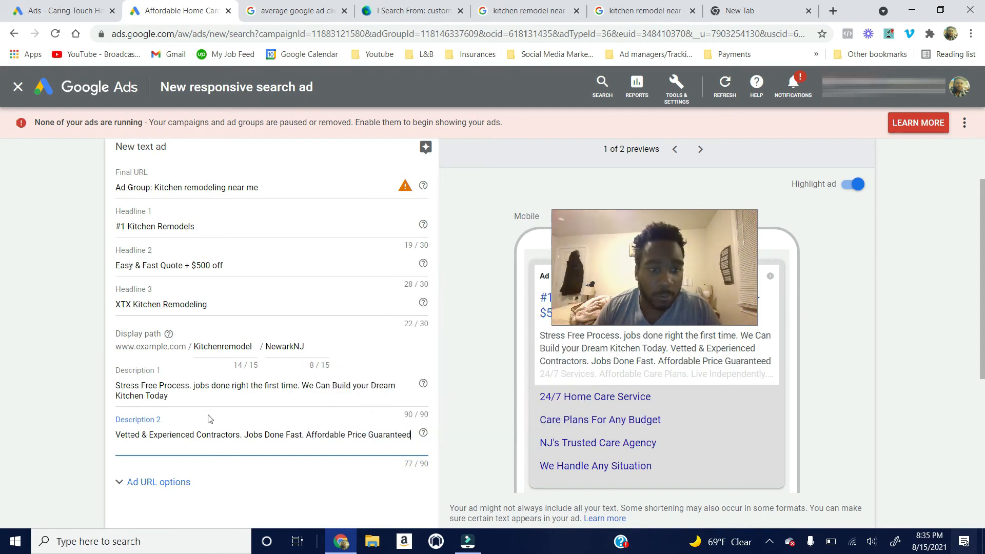
Step: Close the last sentence of Description 2 with a period and add the call to action "Call Now"
left_click(198, 398)
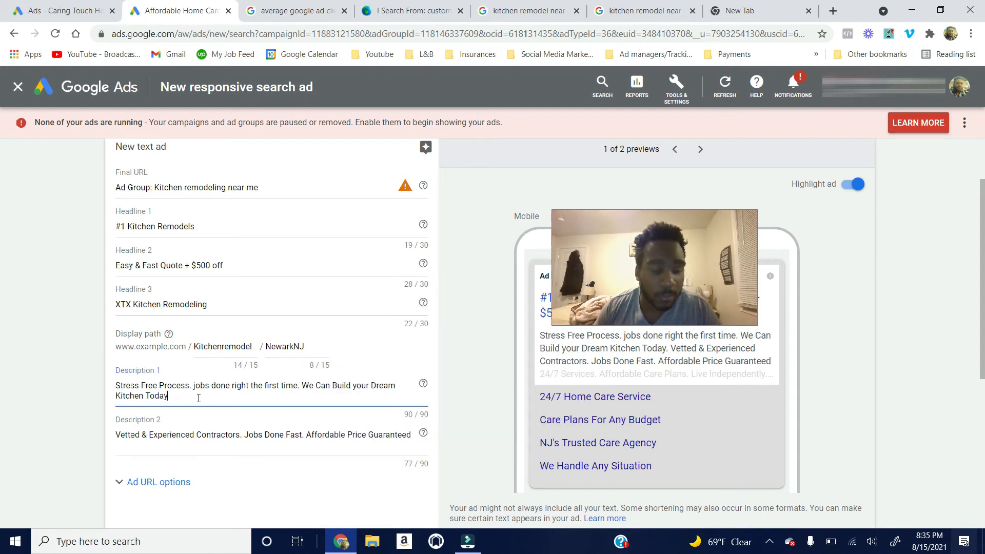
left_click(410, 441)
mouse_move(421, 442)
type(".")
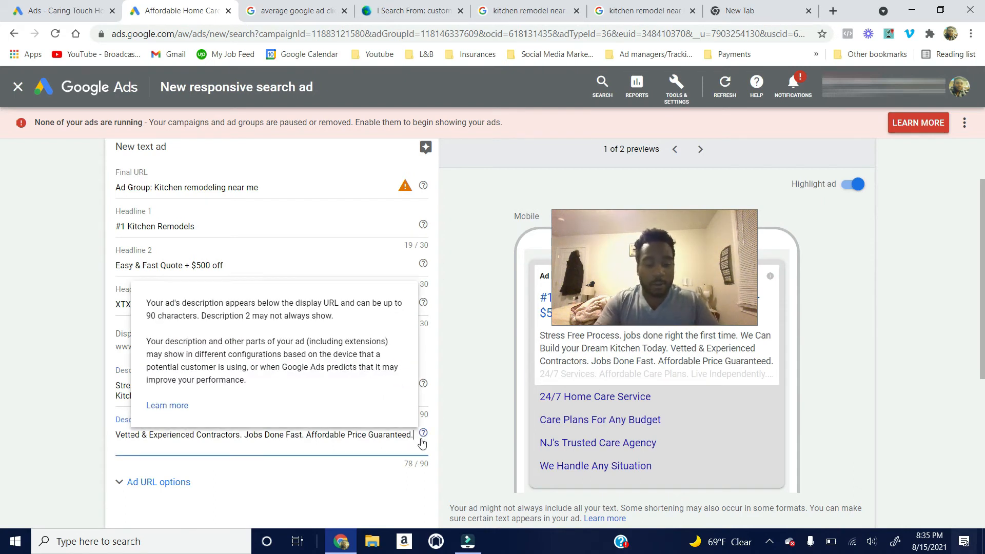
type(" Call Now")
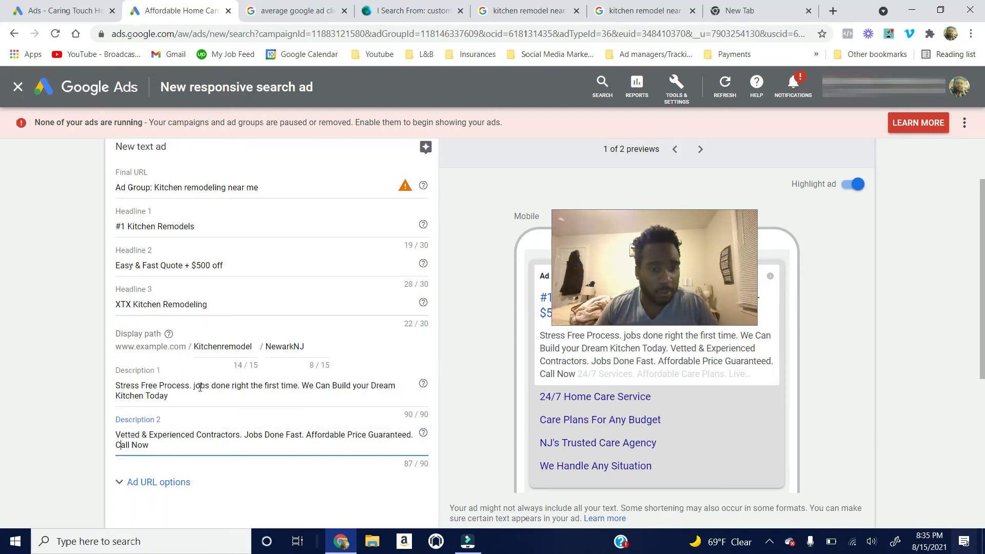
Step: Try adding "Serving NJ for 15+ years" after "Call Now" in Description 2, and remove it again
left_click_drag(331, 386, 304, 386)
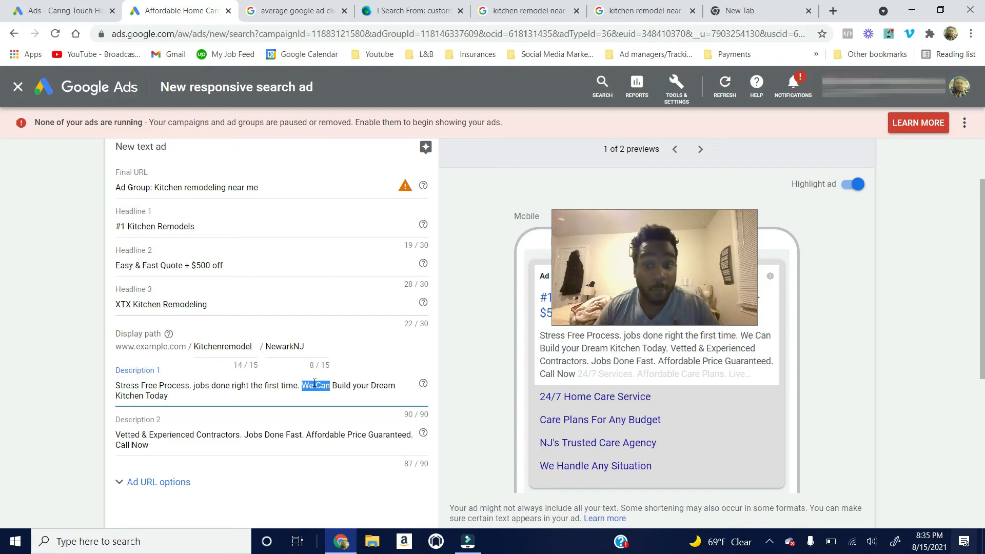
left_click(184, 395)
left_click(168, 444)
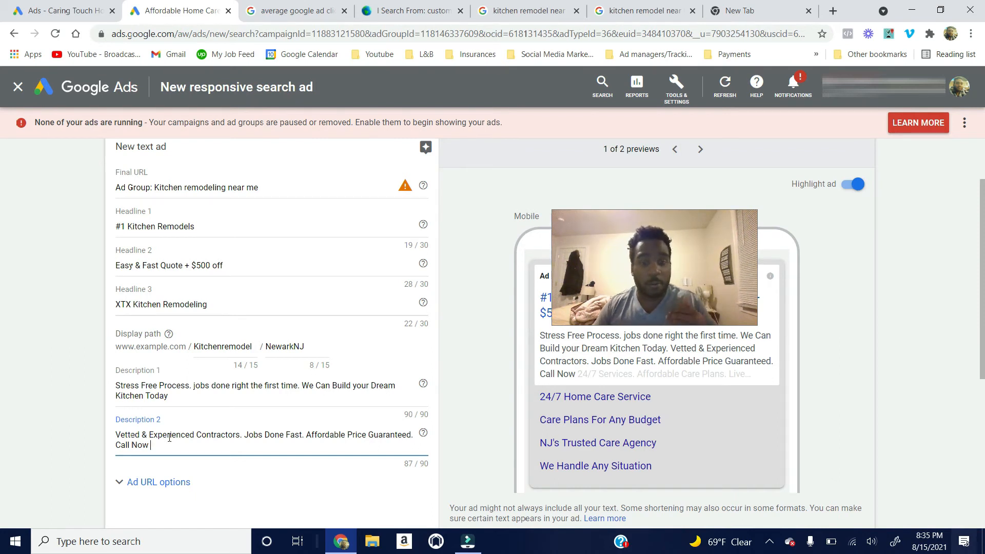
type("Serving")
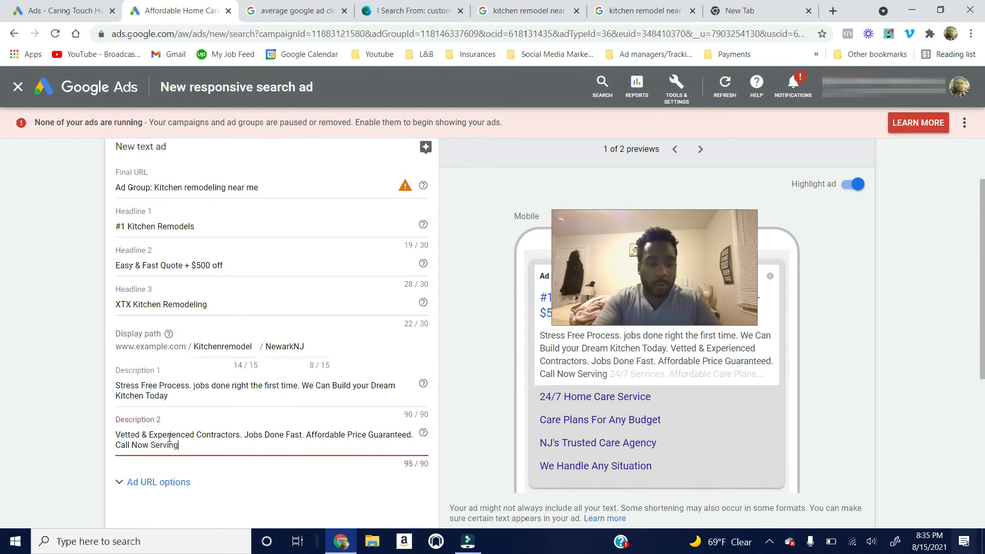
type(" NJ")
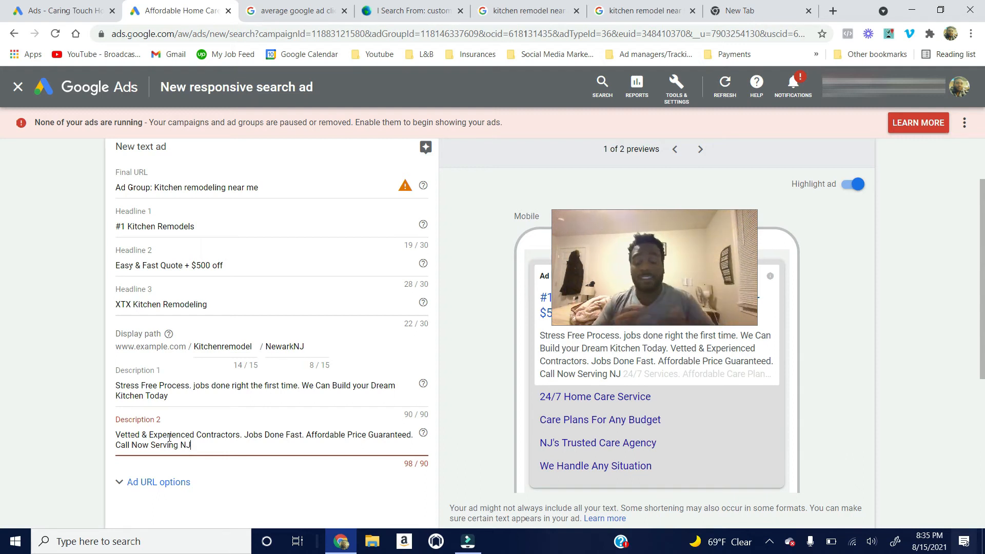
type(" for 15+")
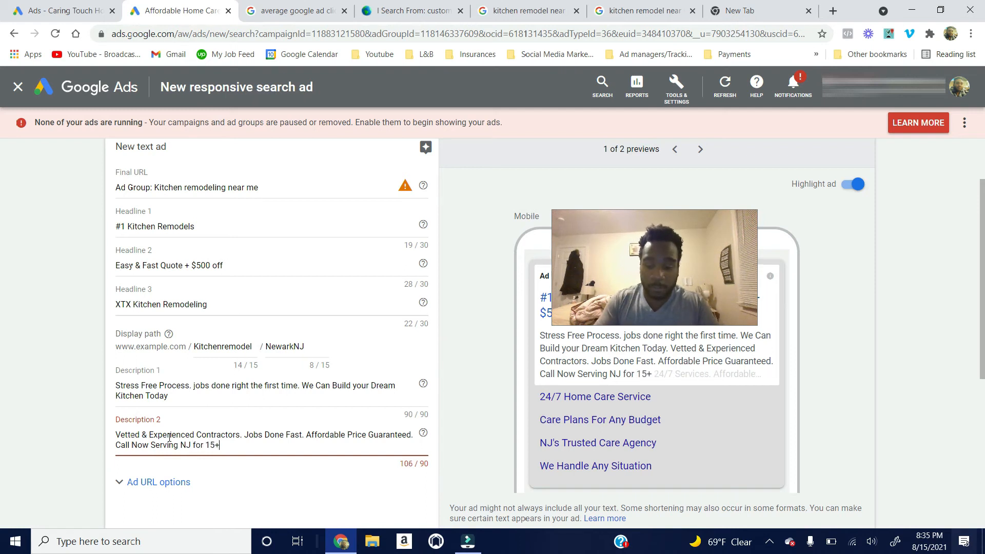
type(" years")
key("BackSpace")
key("BackSpace")
key("BackSpace")
key("BackSpace")
key("BackSpace")
key("BackSpace")
key("BackSpace")
key("BackSpace")
key("BackSpace")
key("BackSpace")
key("BackSpace")
key("BackSpace")
key("BackSpace")
key("BackSpace")
key("BackSpace")
key("BackSpace")
key("BackSpace")
key("BackSpace")
key("BackSpace")
key("BackSpace")
key("BackSpace")
key("BackSpace")
key("BackSpace")
key("BackSpace")
key("BackSpace")
Step: Add the phrase "4.9-stars rated on google" after "Call Now" in Description 2
type("4.")
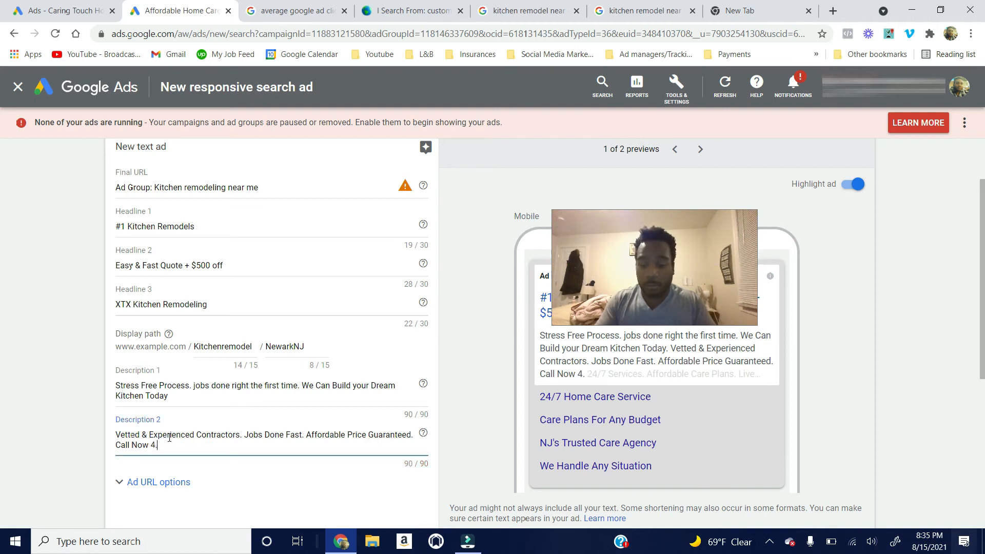
type("9-stars rated in")
key("BackSpace")
key("BackSpace")
type("on google")
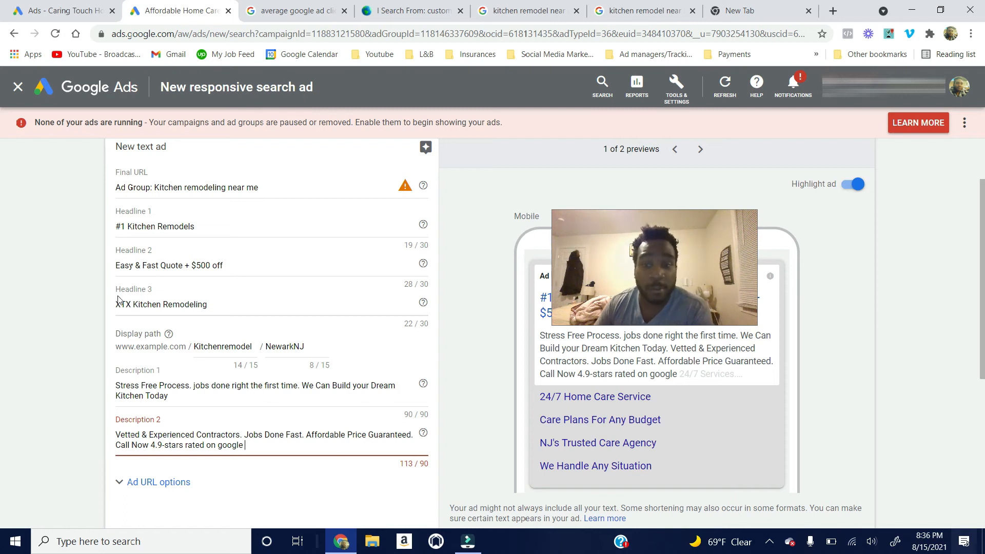
Step: Switch to the Babysitter ad group's text ad and compare its headlines with the ad group's keywords
left_click(84, 11)
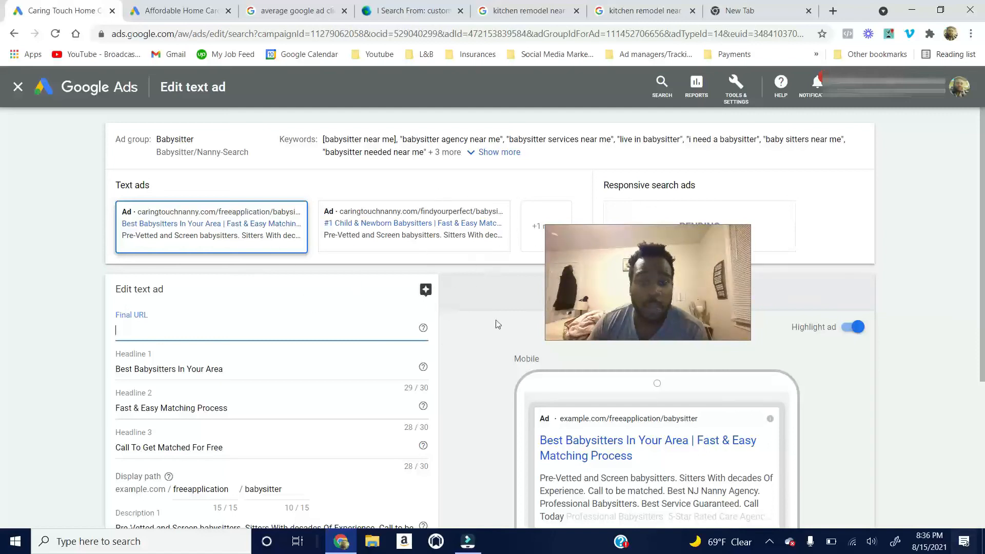
scroll(451, 397, "down", 2)
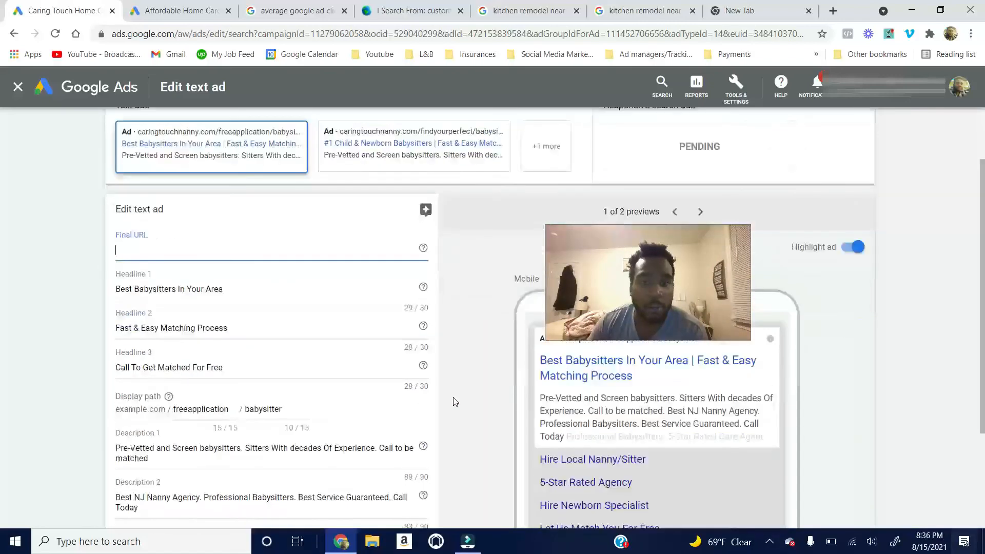
scroll(453, 402, "up", 2)
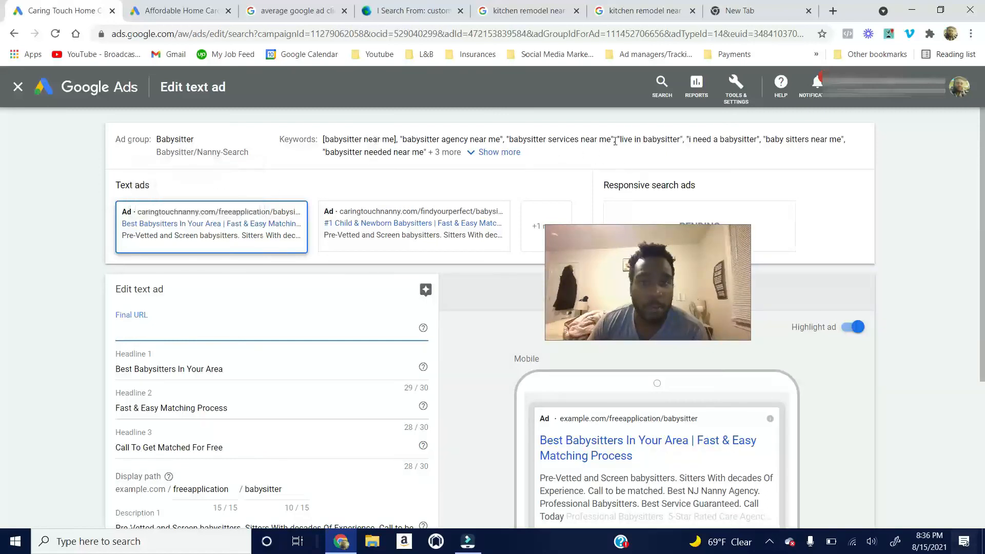
scroll(477, 302, "down", 2)
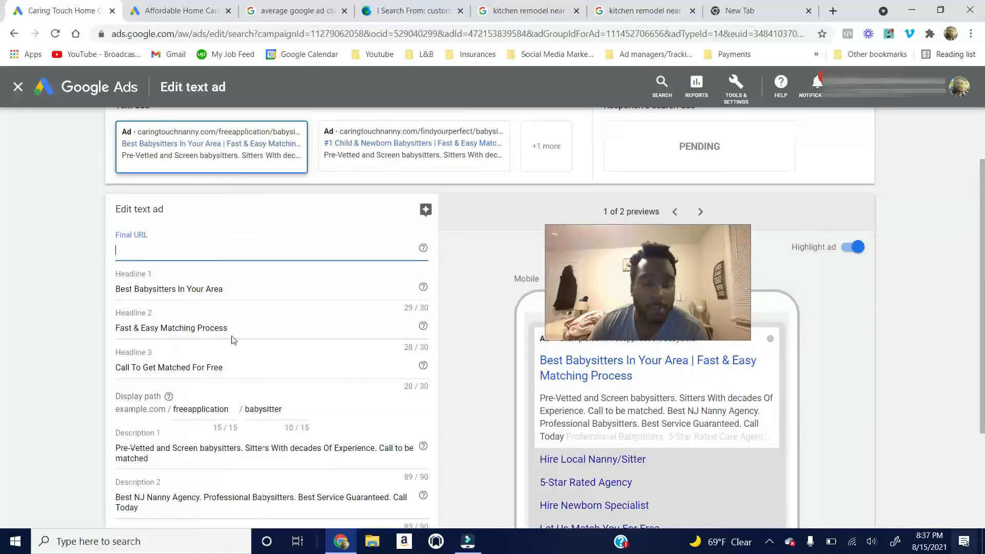
scroll(257, 345, "up", 2)
scroll(258, 346, "down", 2)
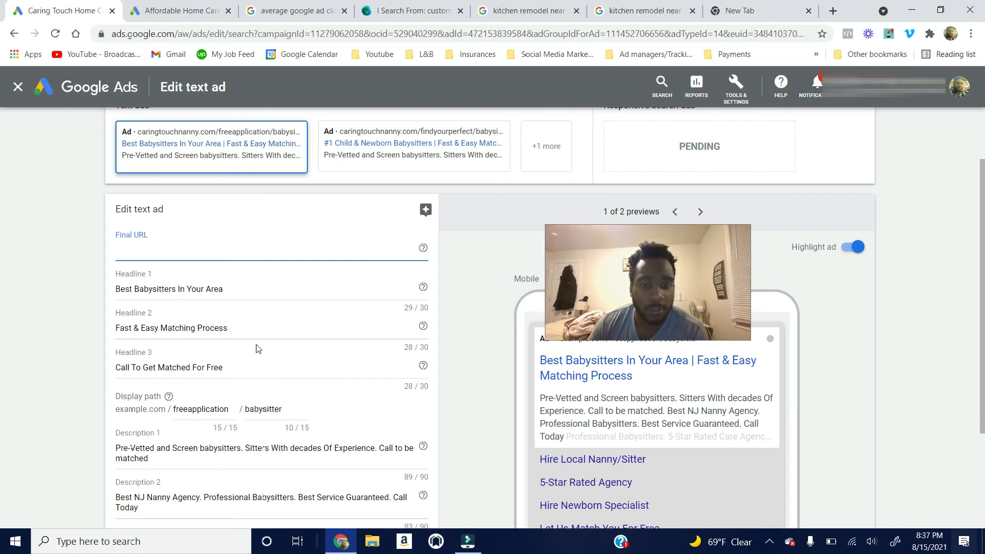
Step: Examine the wording of Headline 1 and Headline 2 in the babysitter ad, phrase by phrase
left_click_drag(239, 293, 179, 292)
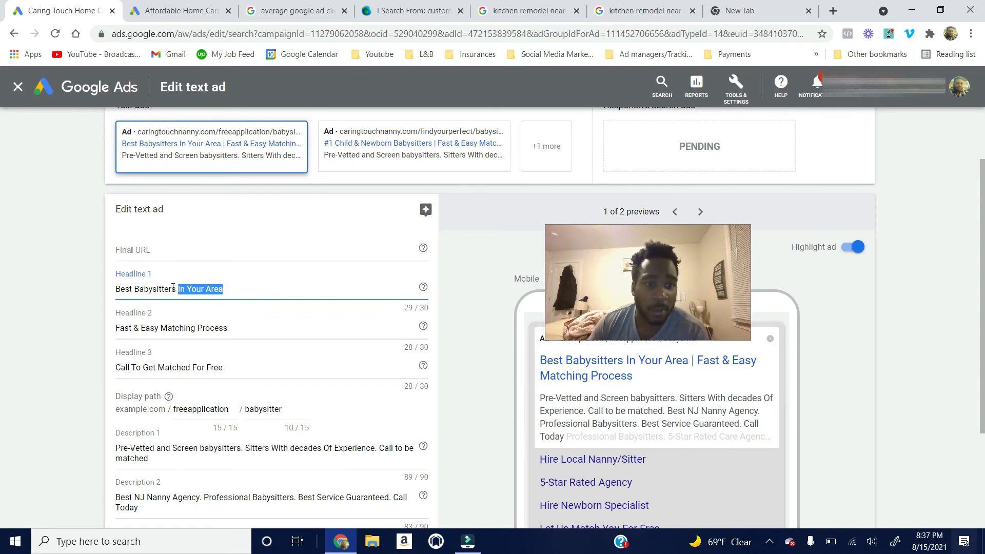
mouse_move(179, 288)
left_mouse_down()
mouse_move(150, 291)
mouse_move(177, 290)
left_mouse_up()
double_click(178, 290)
left_click(124, 288)
left_click_drag(131, 289, 113, 293)
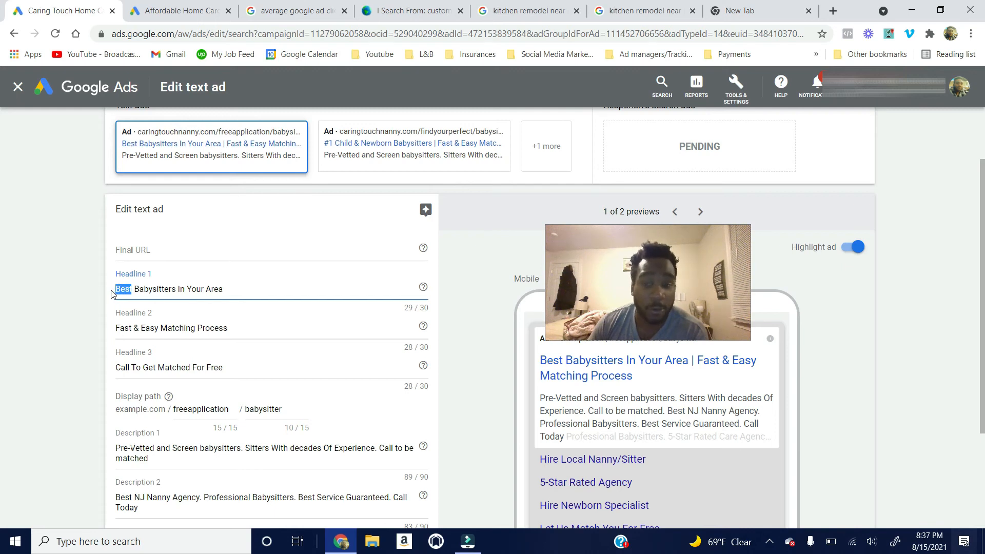
left_click(163, 327)
left_click_drag(235, 328, 104, 332)
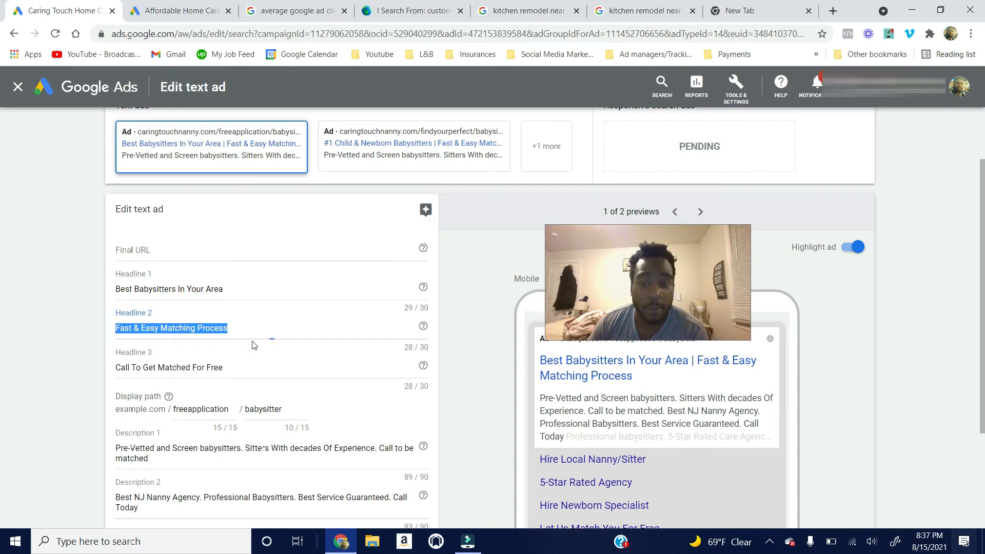
left_click(264, 333)
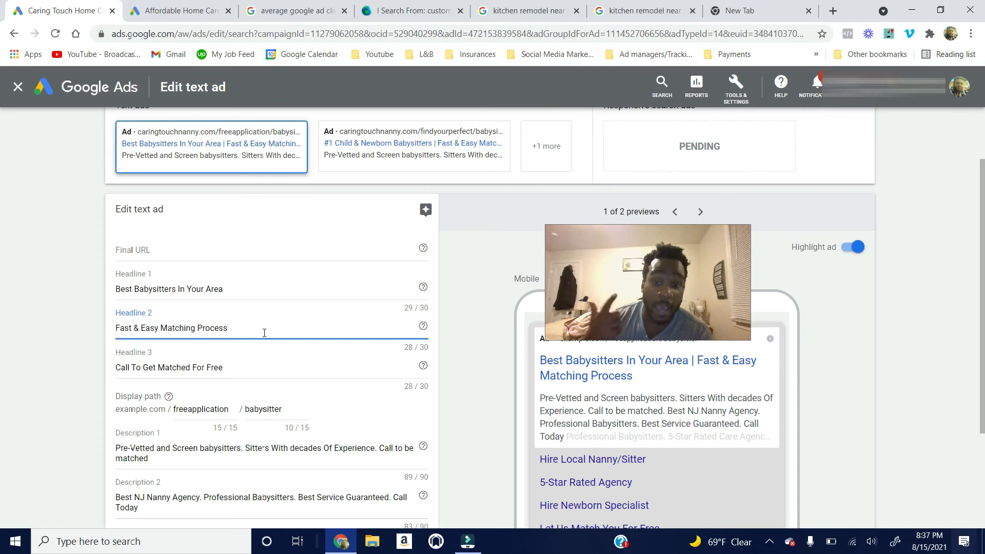
Step: Examine the babysitter ad's display path and both descriptions
scroll(246, 344, "down", 2)
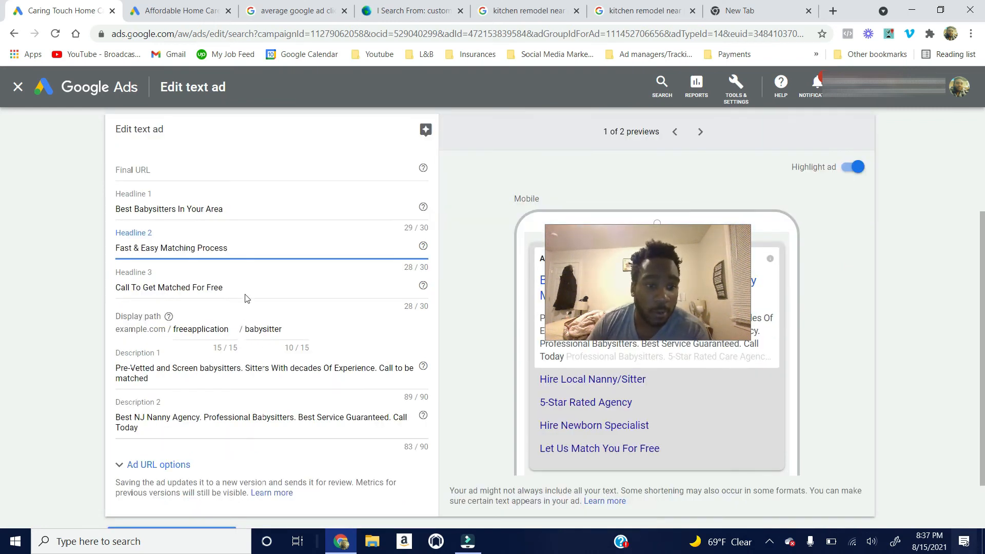
left_click_drag(290, 327, 165, 329)
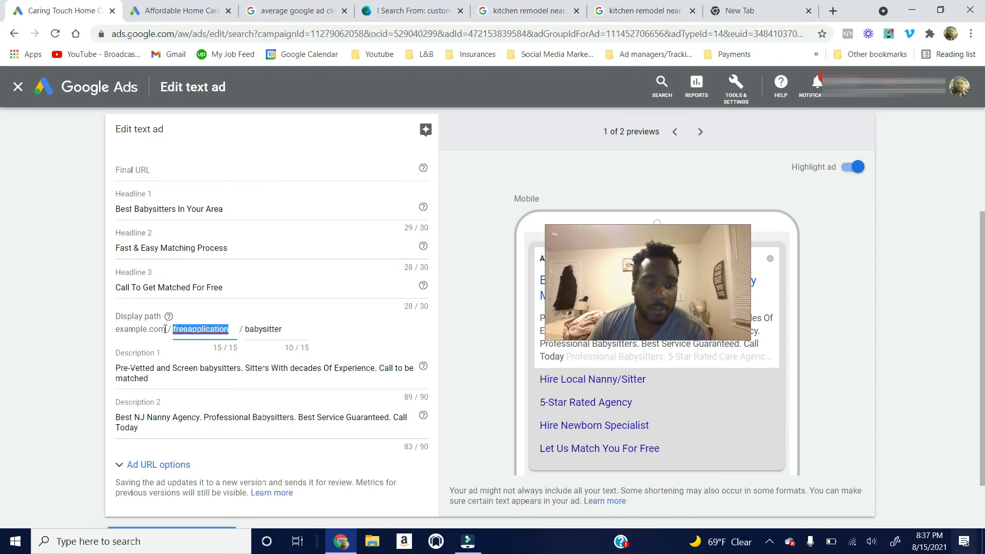
left_click(289, 333)
scroll(270, 360, "up", 4)
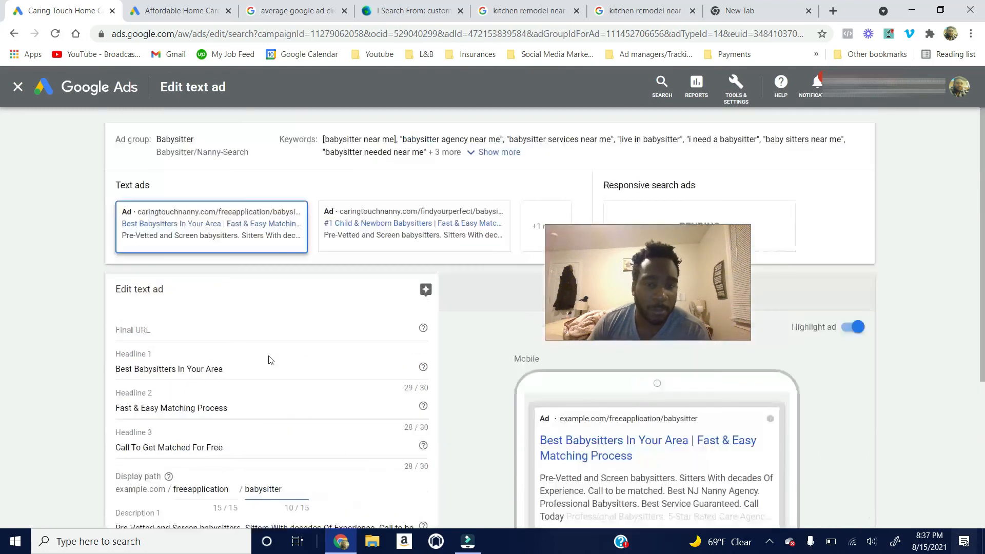
scroll(247, 381, "down", 5)
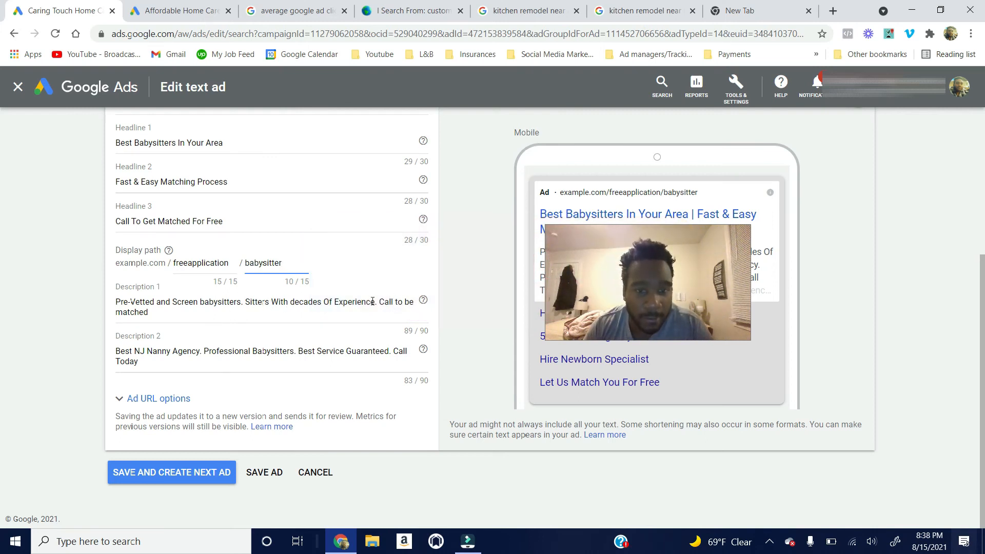
left_click_drag(622, 321, 612, 291)
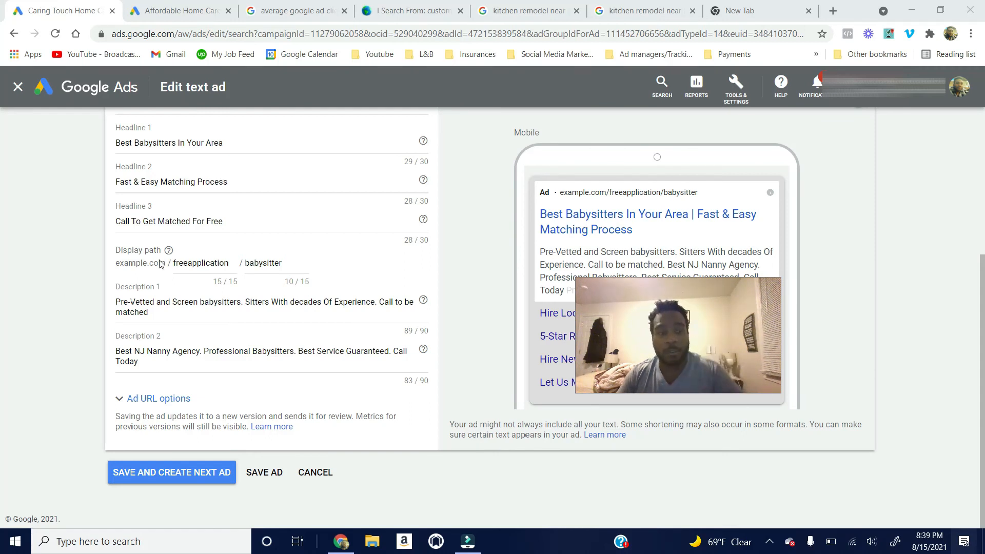
Step: Leave the babysitter ad without saving and open the text ad of the Nannies ad group
left_click(18, 87)
left_click_drag(635, 325, 544, 211)
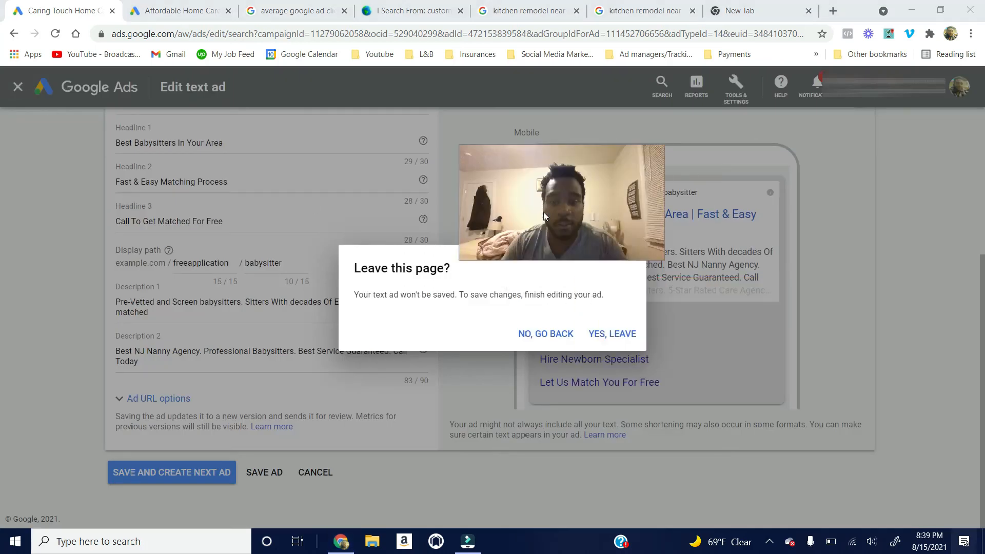
left_click(610, 334)
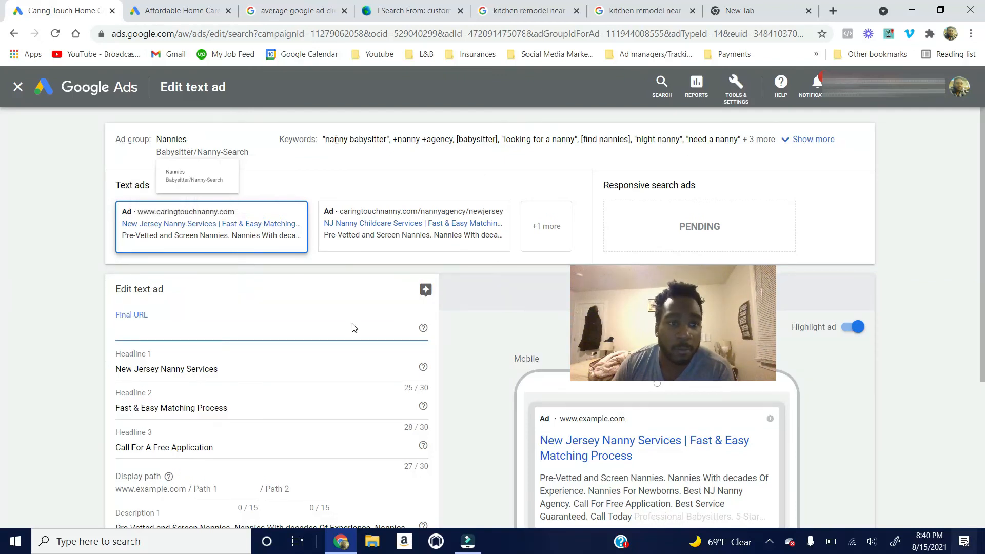
Step: Examine the headlines and the display path fields of the New Jersey nanny ad
scroll(349, 324, "down", 2)
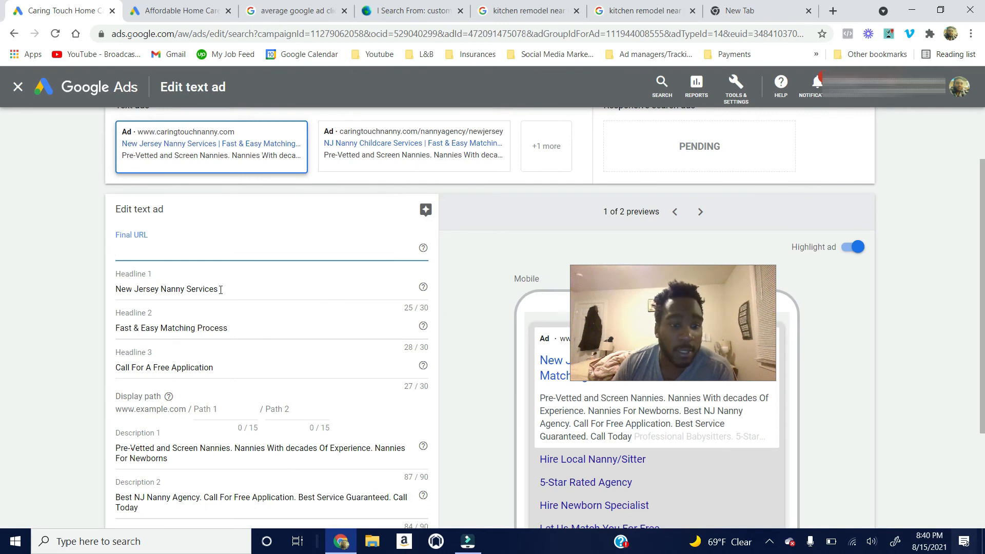
left_click_drag(219, 289, 104, 292)
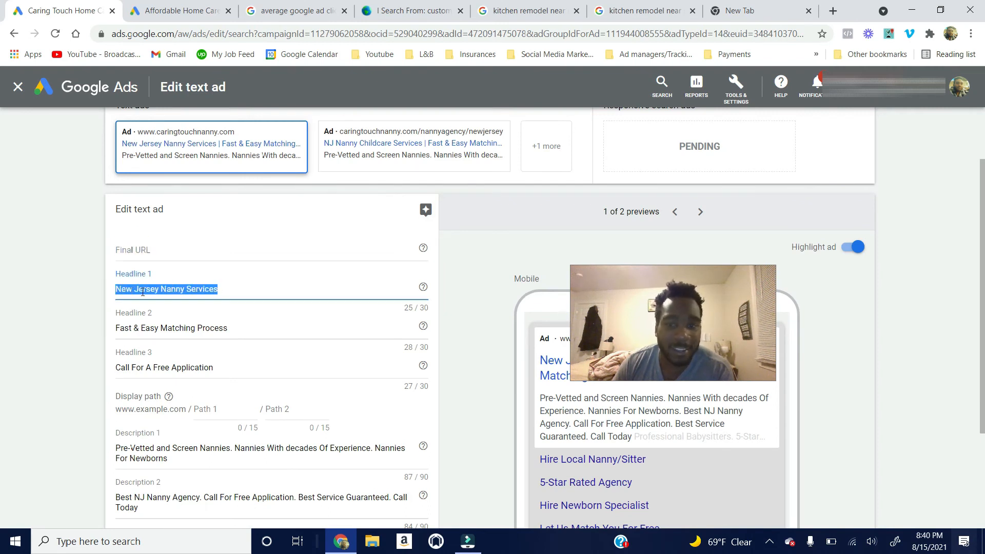
left_click(194, 303)
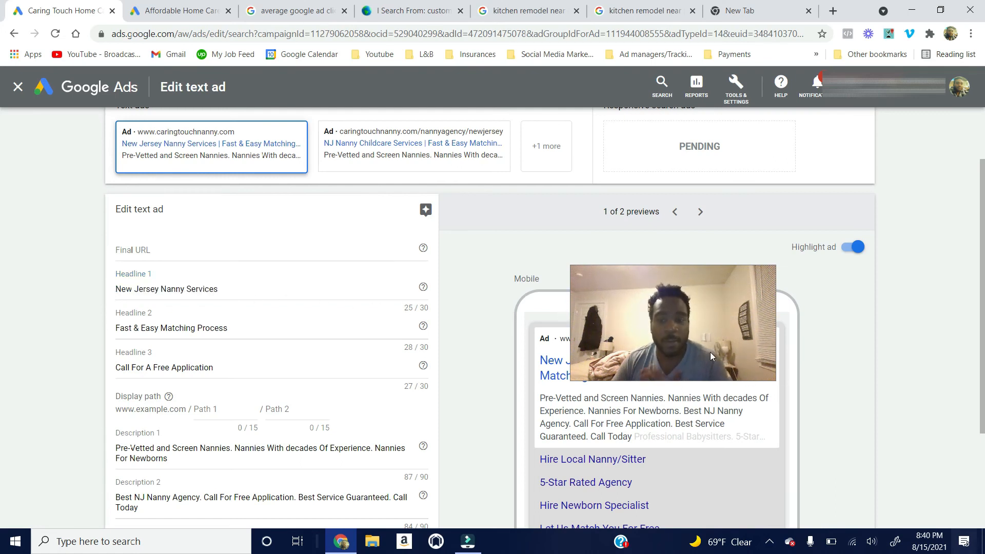
left_click_drag(707, 346, 660, 331)
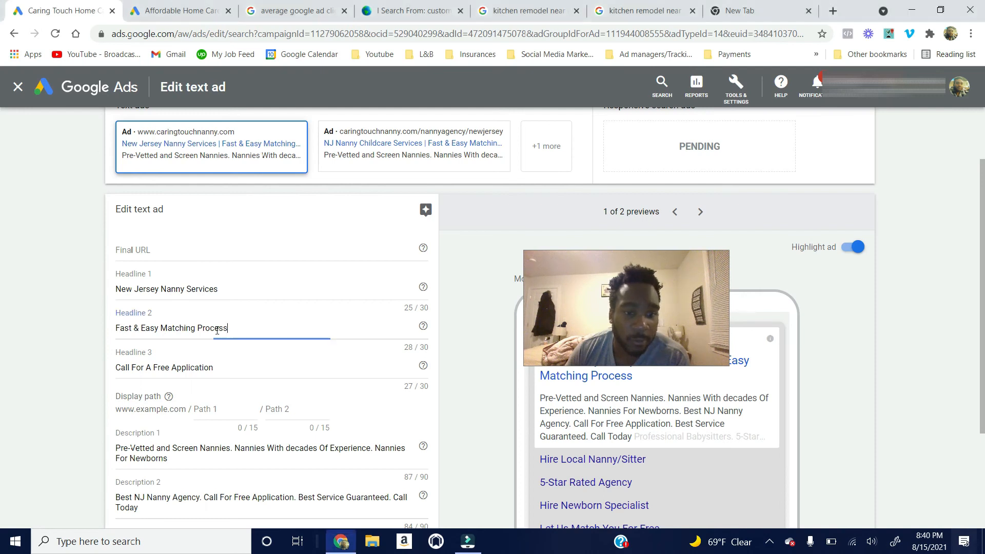
left_click_drag(239, 332, 119, 332)
scroll(180, 343, "down", 2)
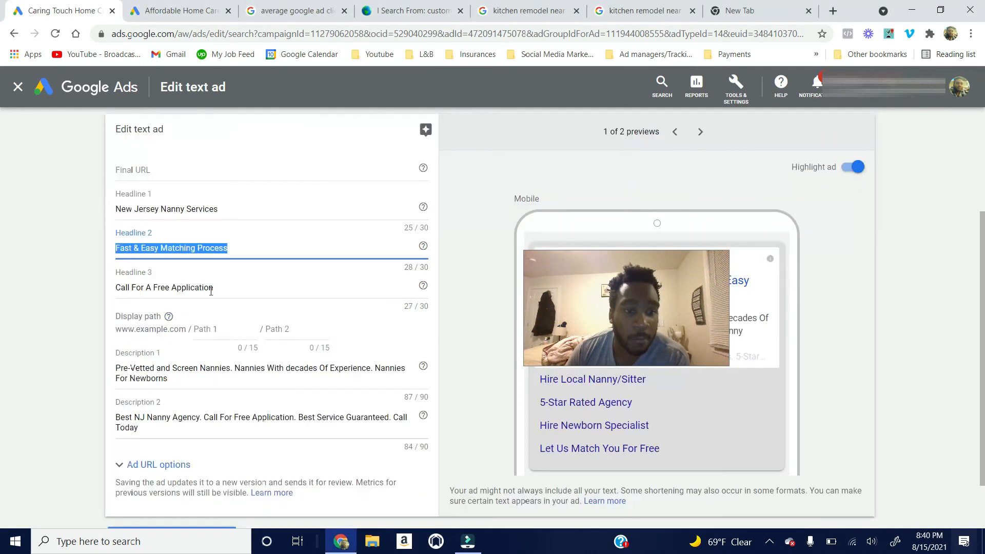
left_click(215, 328)
left_click(288, 329)
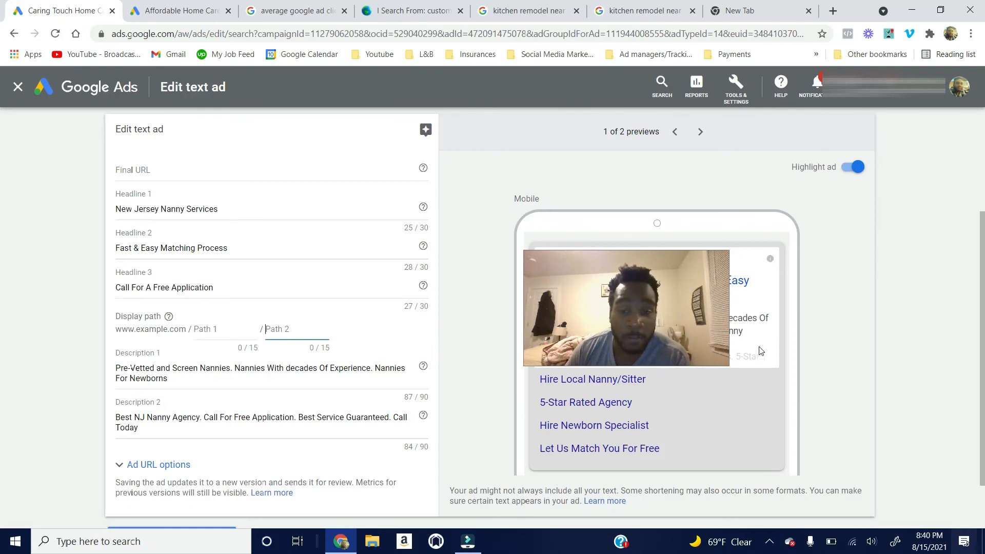
Step: Examine both descriptions of the New Jersey nanny ad and review the complete ad copy
left_click_drag(629, 303, 623, 259)
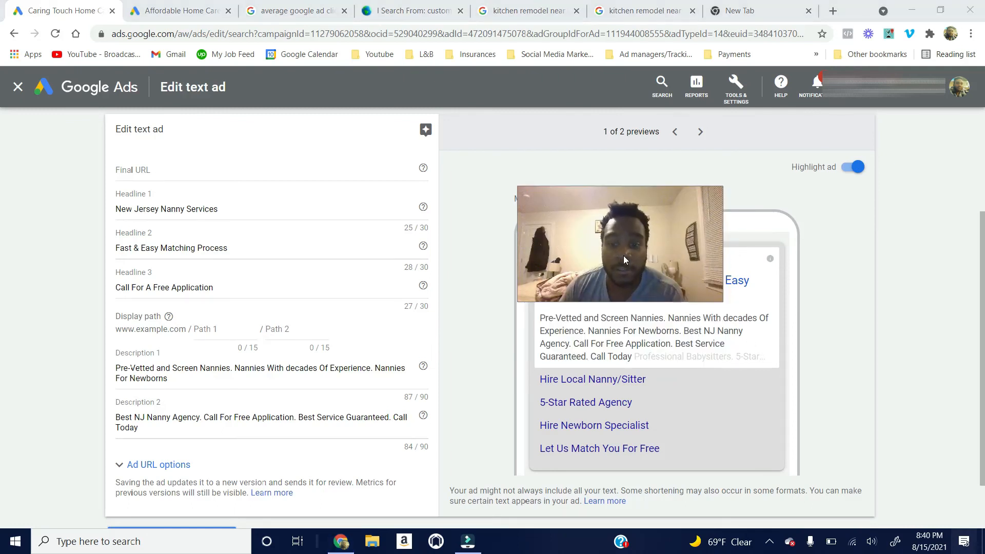
left_click_drag(601, 288, 589, 356)
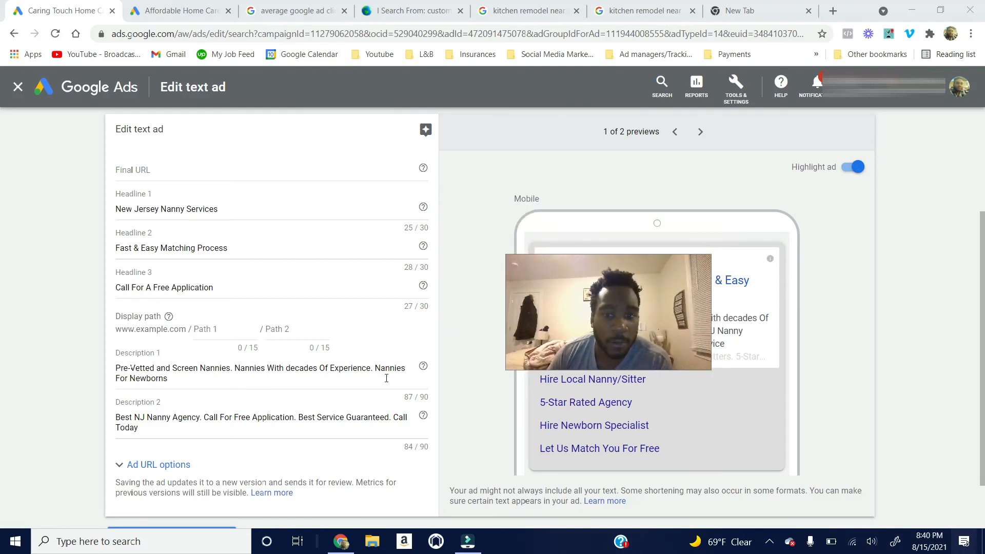
left_click(124, 368)
left_click_drag(124, 367, 396, 382)
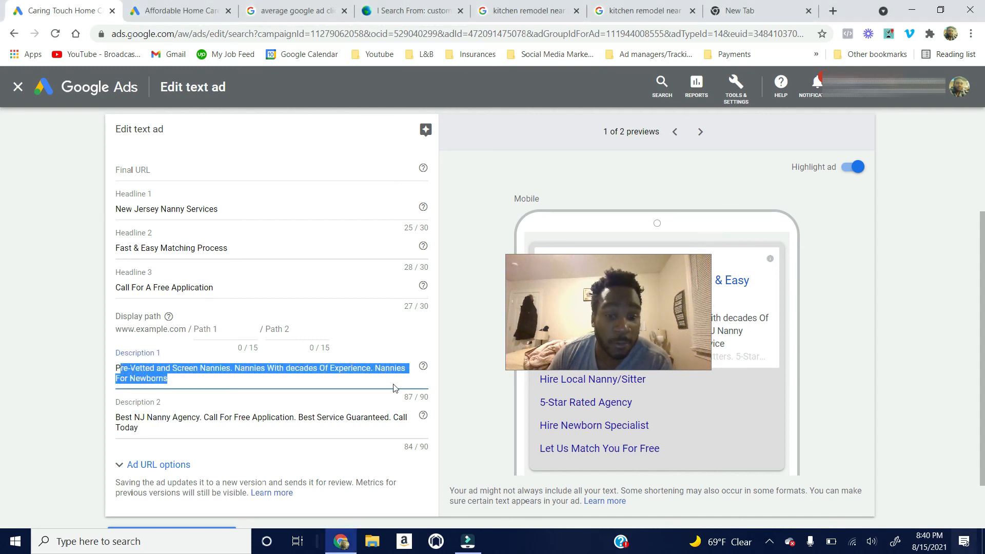
left_click(382, 396)
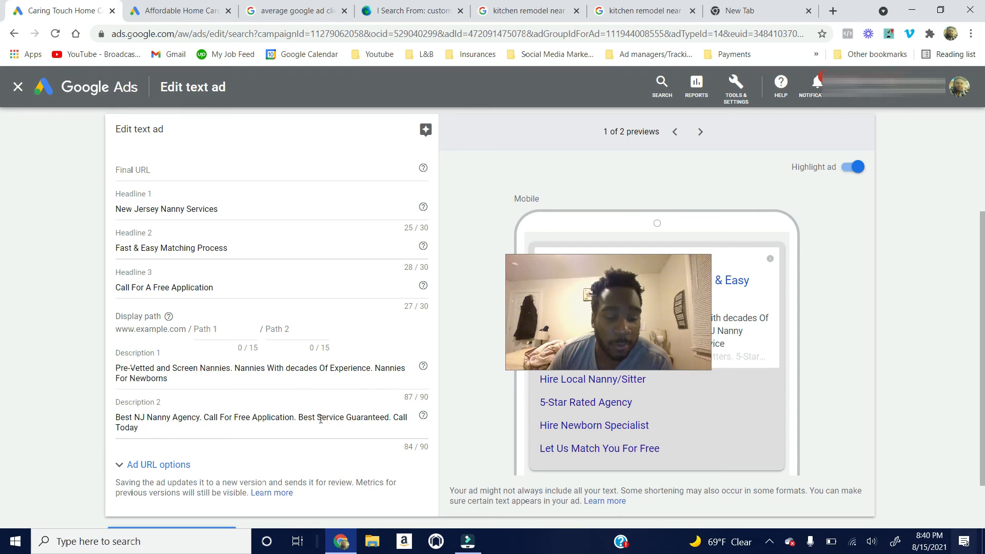
scroll(392, 423, "down", 2)
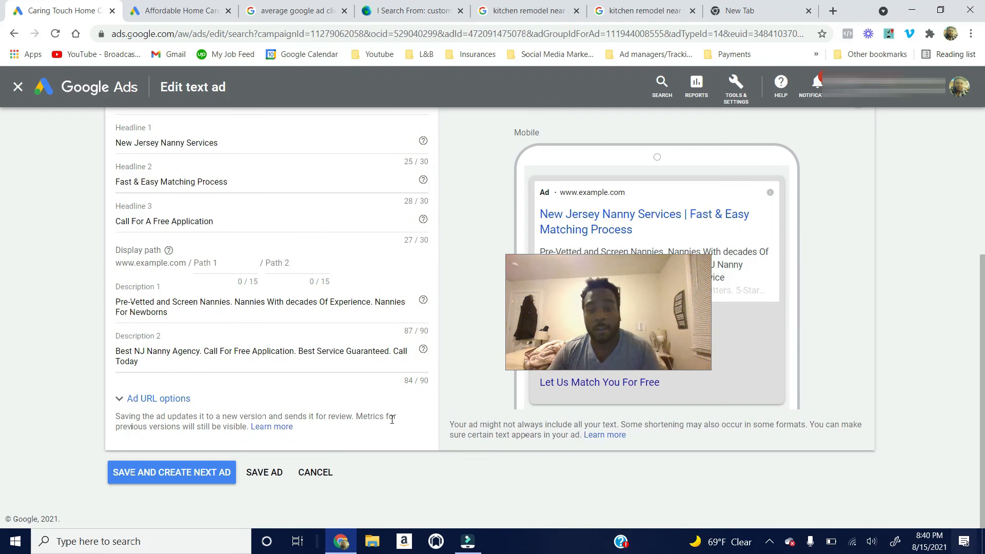
scroll(400, 428, "up", 3)
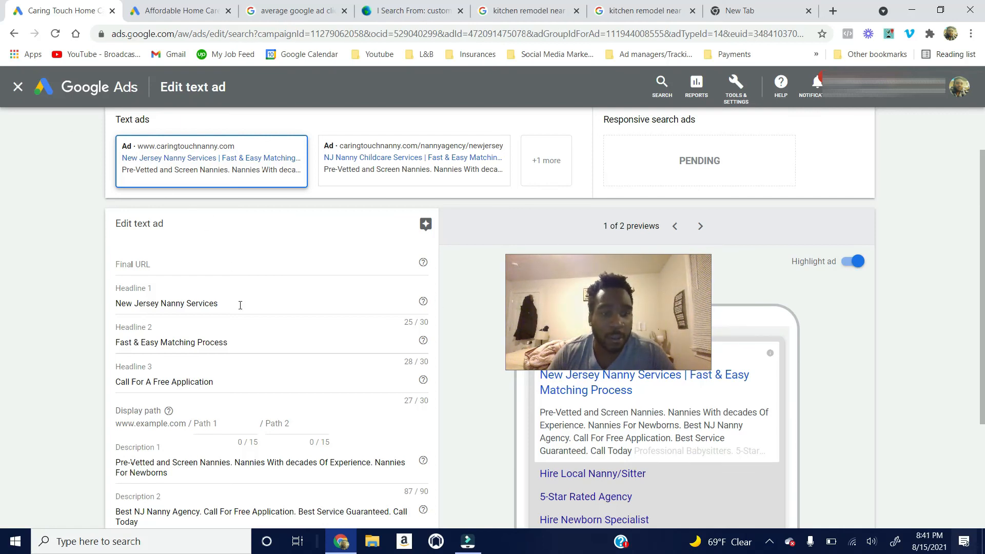
Step: Examine the Nannies ad group's keywords and compare them with the New Jersey nanny ad's copy
scroll(241, 313, "down", 2)
scroll(238, 322, "up", 2)
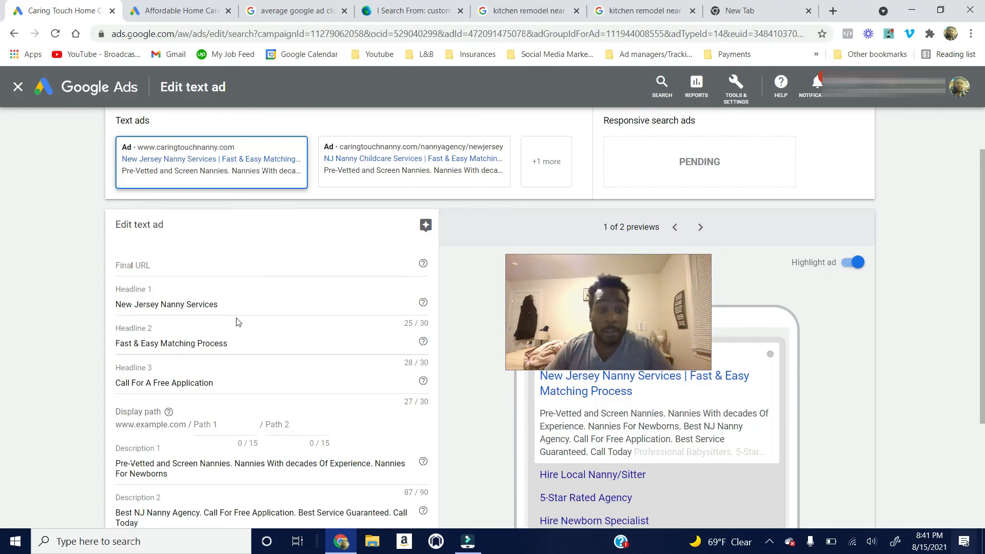
scroll(182, 313, "up", 2)
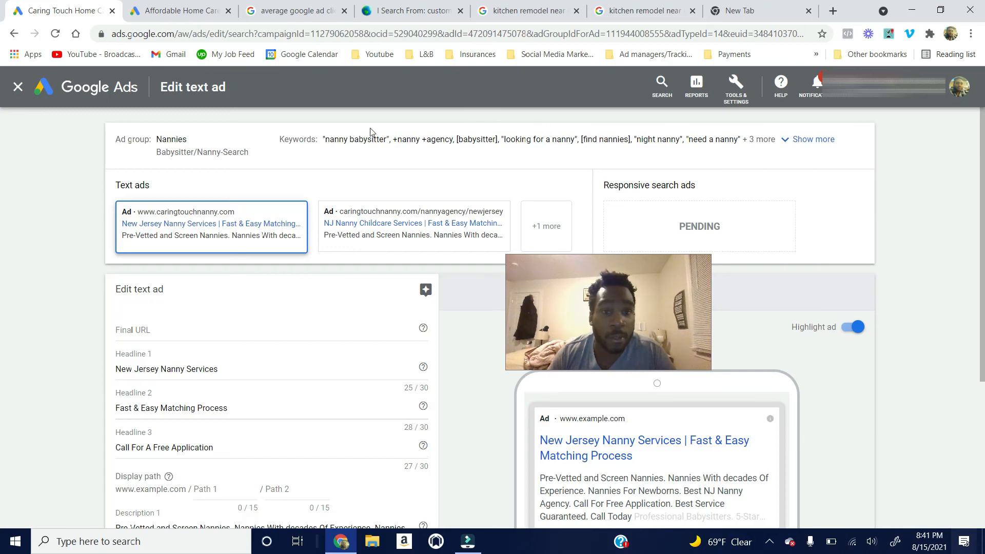
scroll(272, 164, "down", 3)
scroll(258, 169, "up", 3)
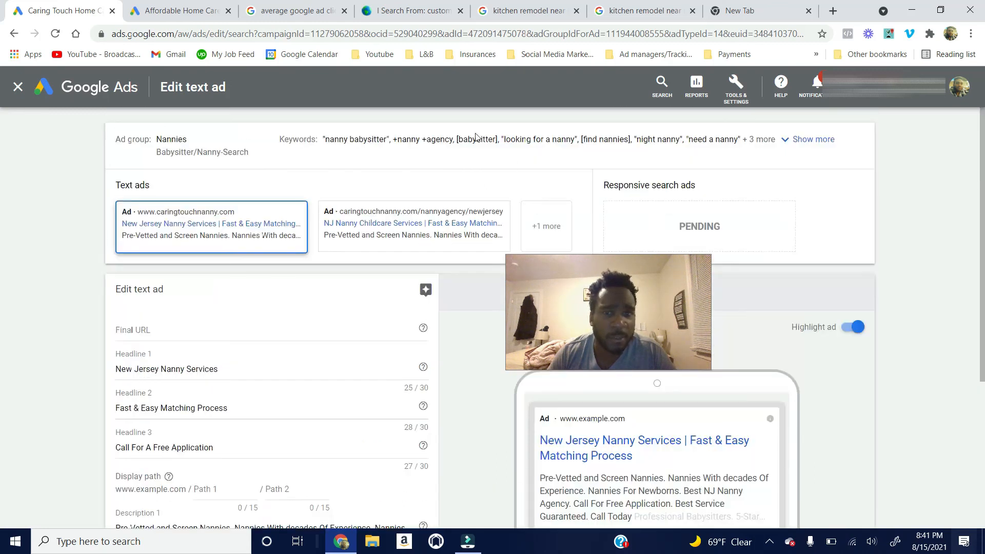
scroll(328, 256, "down", 2)
scroll(321, 253, "up", 2)
scroll(284, 231, "down", 2)
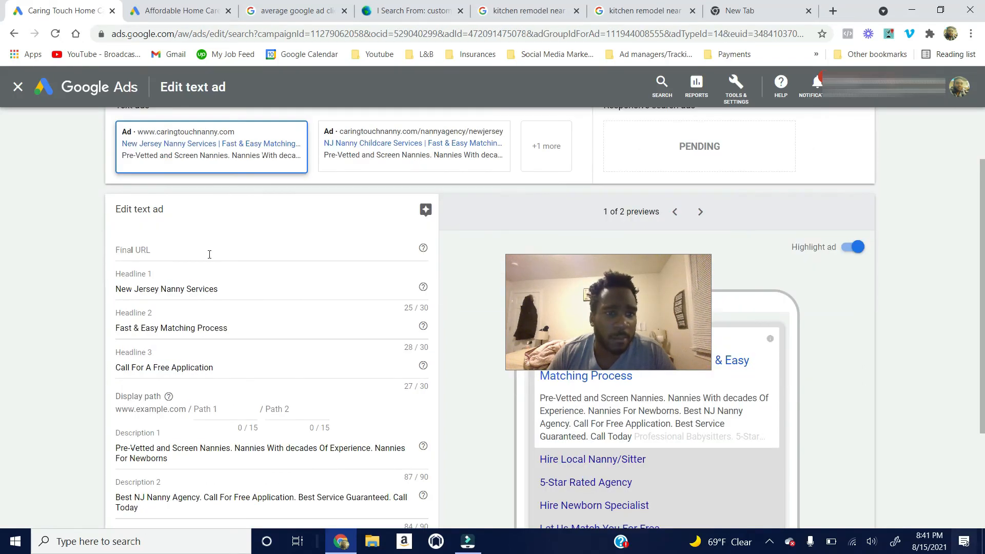
Step: Examine the service keyword and location in Headline 1, followed by the wording of Headlines 2 and 3
left_click_drag(217, 293, 171, 291)
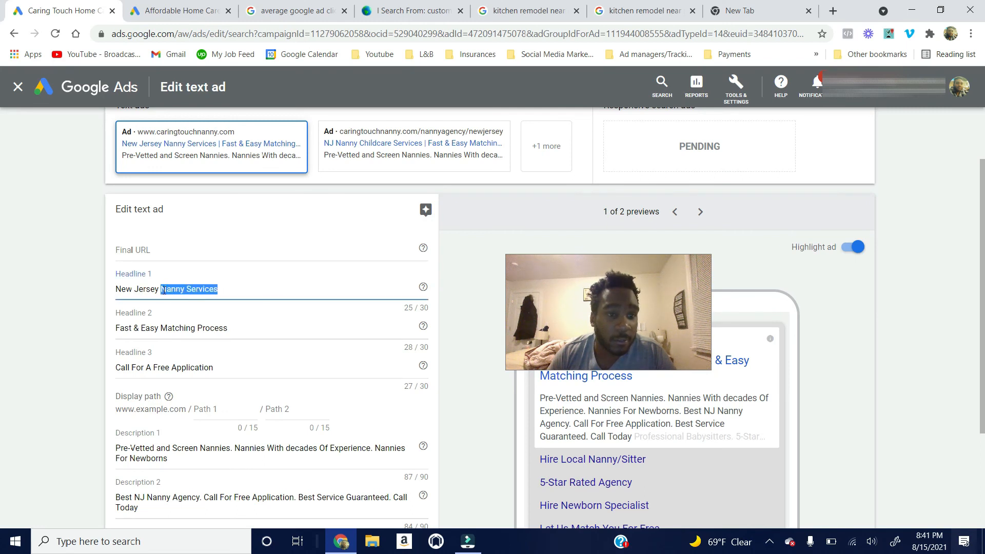
scroll(273, 142, "up", 2)
scroll(185, 259, "down", 4)
left_click(159, 208)
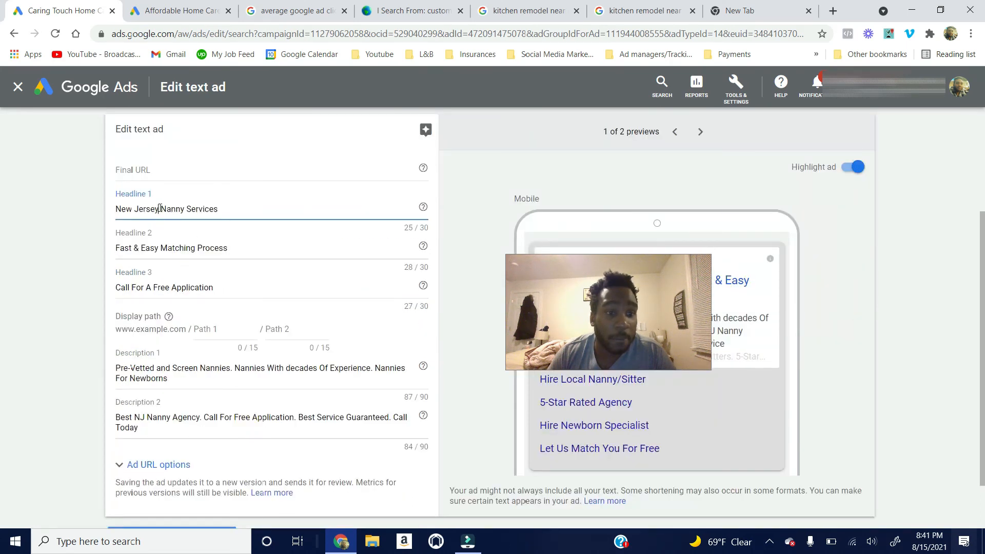
left_click_drag(159, 208, 132, 209)
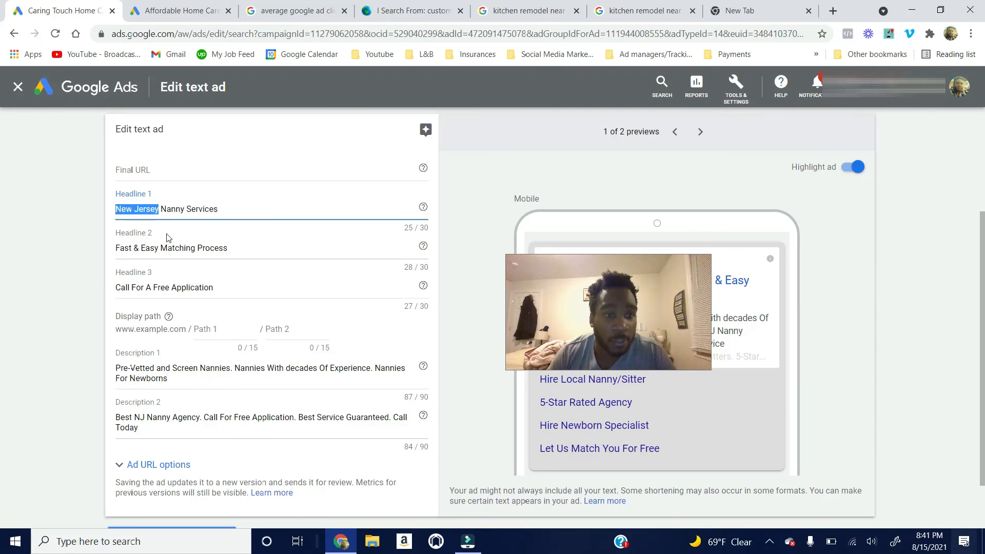
triple_click(224, 250)
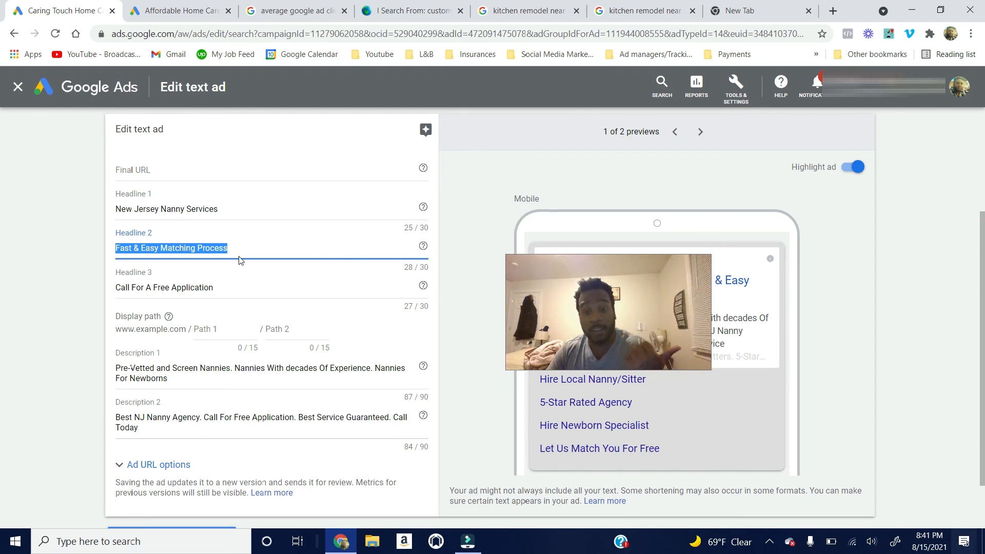
left_click(220, 287)
triple_click(220, 287)
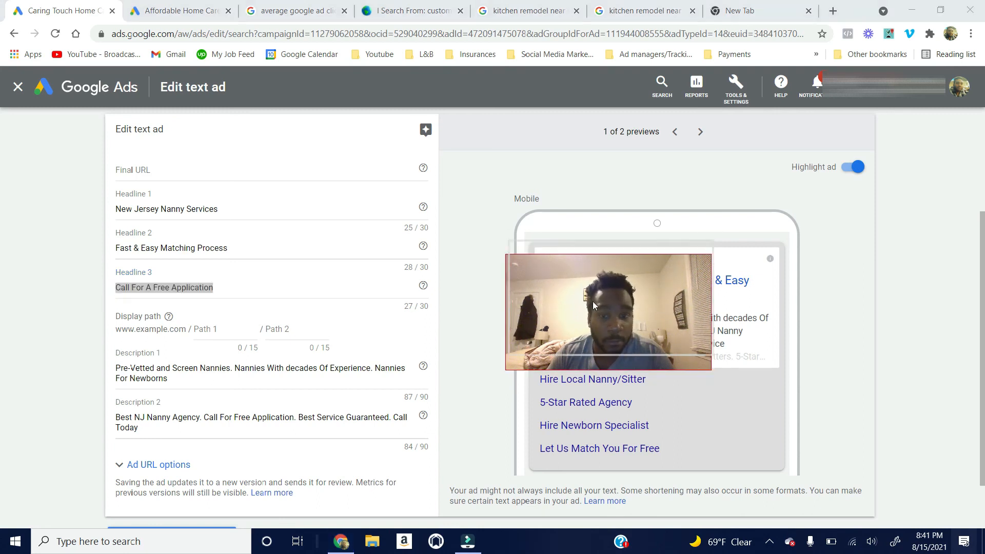
Step: Examine the nanny ad's display path and read through the wording of Descriptions 1 and 2
left_click(300, 336)
scroll(301, 339, "down", 2)
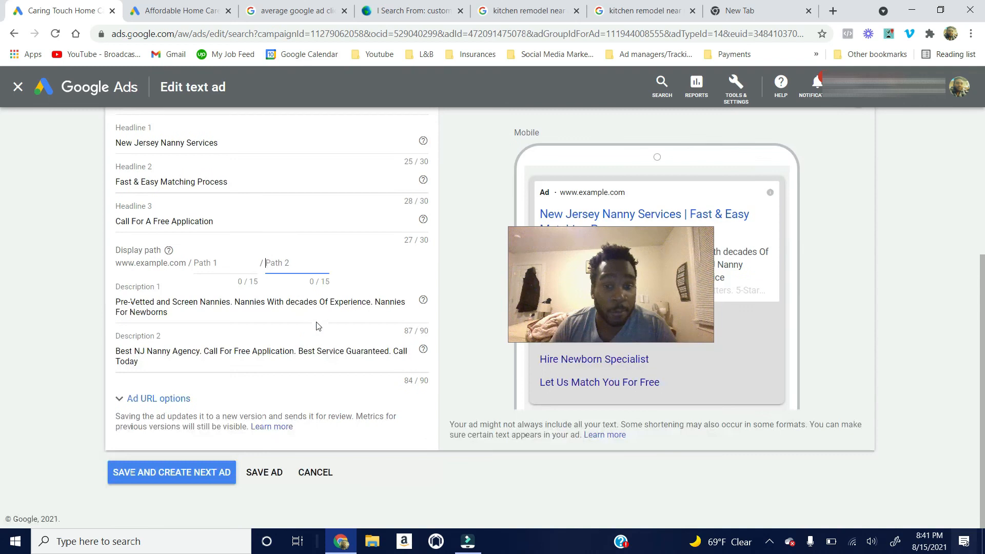
mouse_move(423, 301)
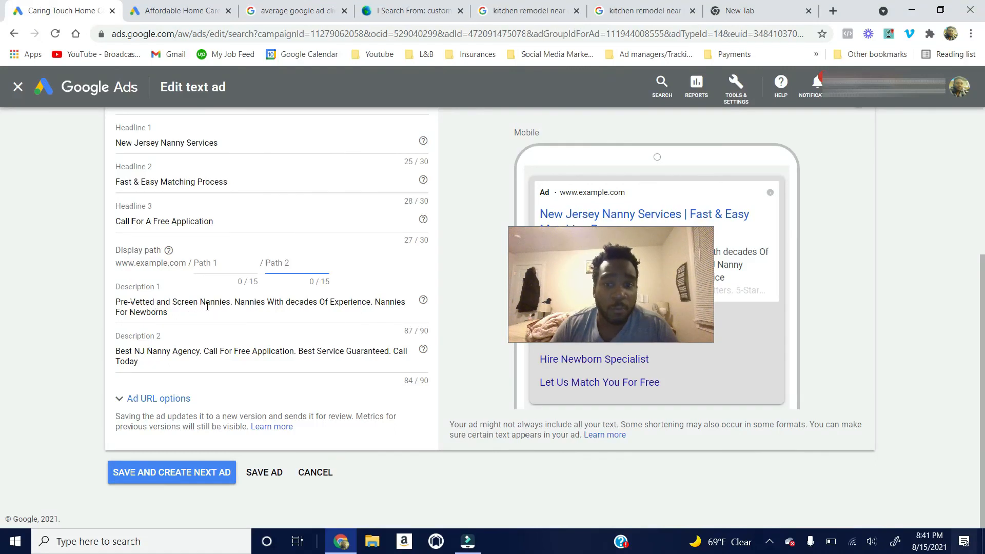
left_click_drag(572, 256, 597, 311)
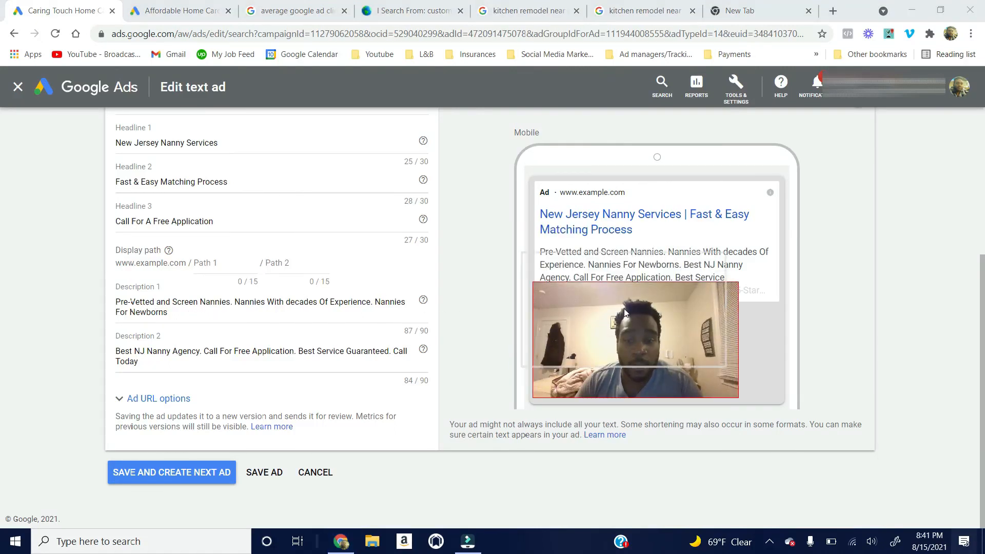
left_click_drag(631, 280, 612, 202)
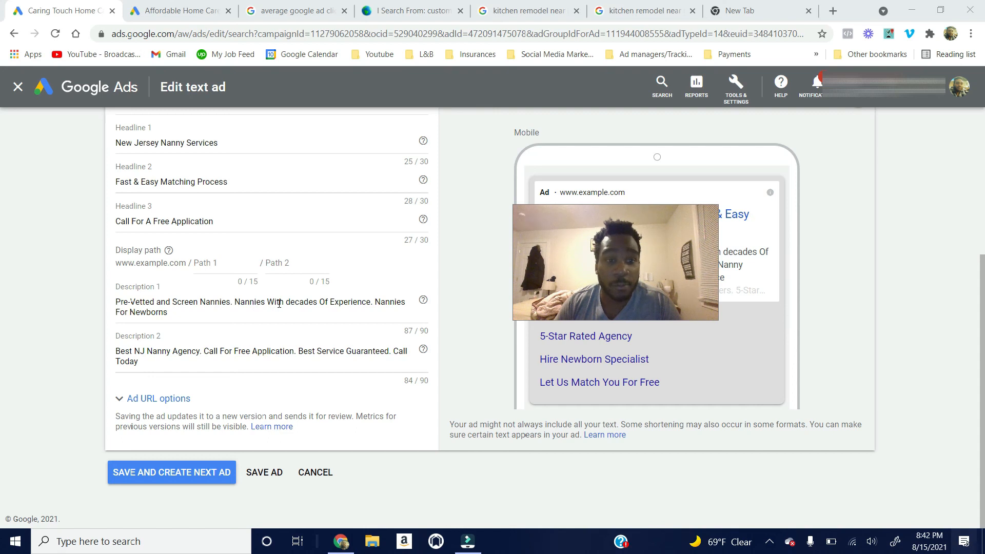
left_click_drag(121, 305, 354, 301)
left_click_drag(153, 352, 364, 360)
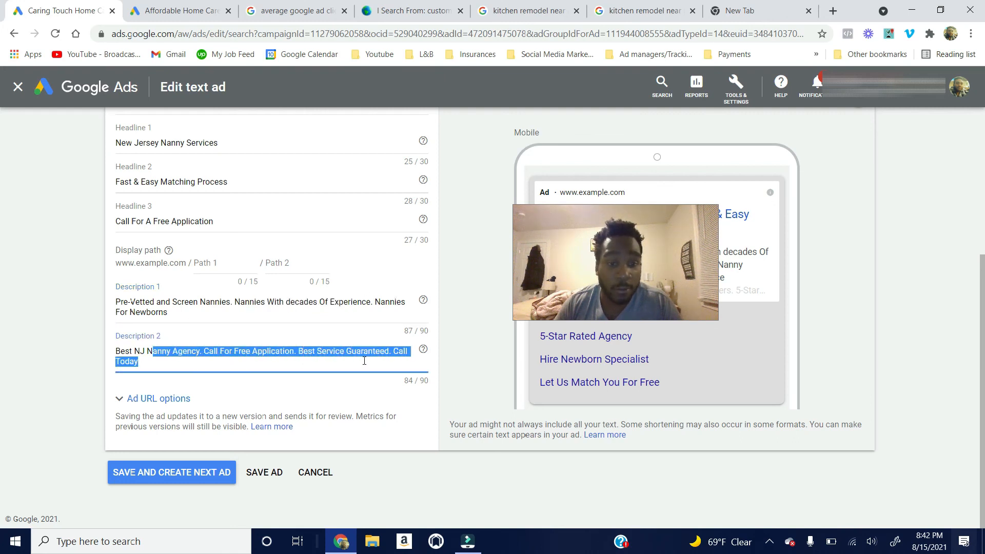
Step: Review the nanny wording in Headline 1 again and compare it with the ad's remaining headlines and descriptions
scroll(317, 391, "up", 2)
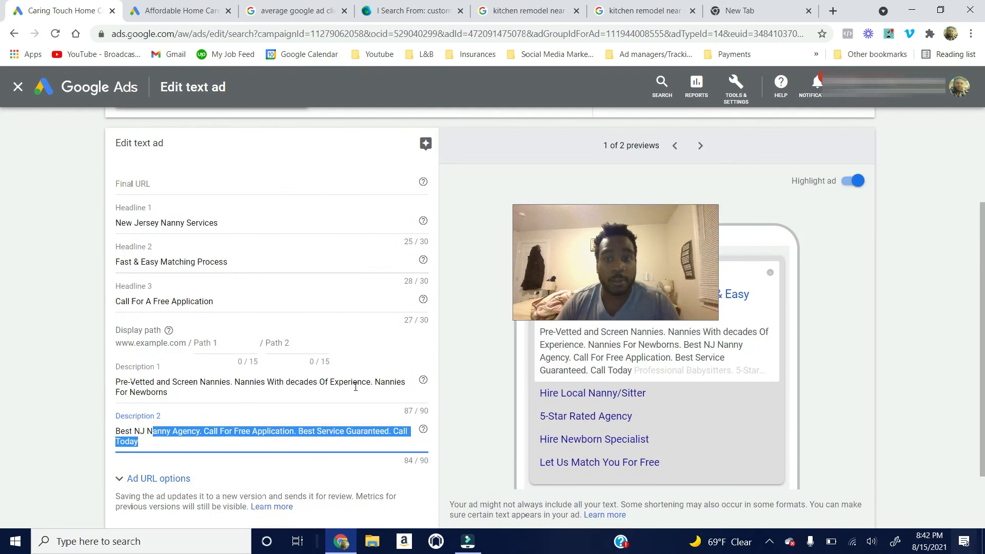
scroll(354, 389, "up", 3)
scroll(354, 388, "down", 2)
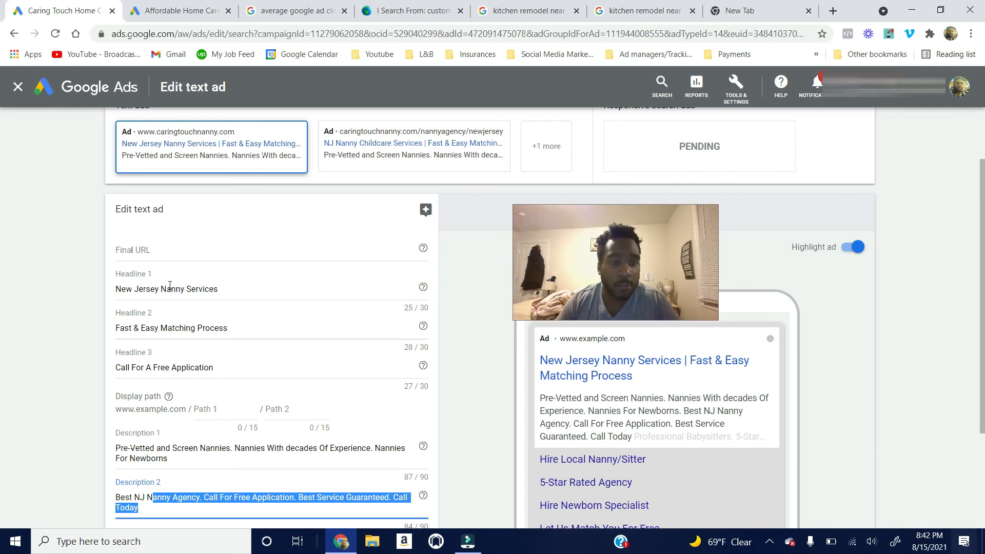
left_click_drag(165, 290, 221, 293)
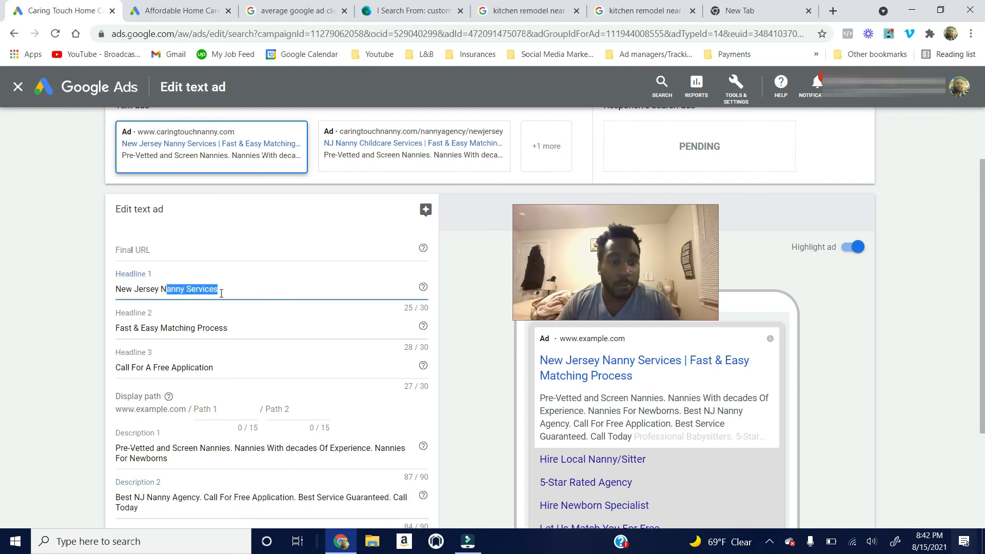
left_click(119, 290)
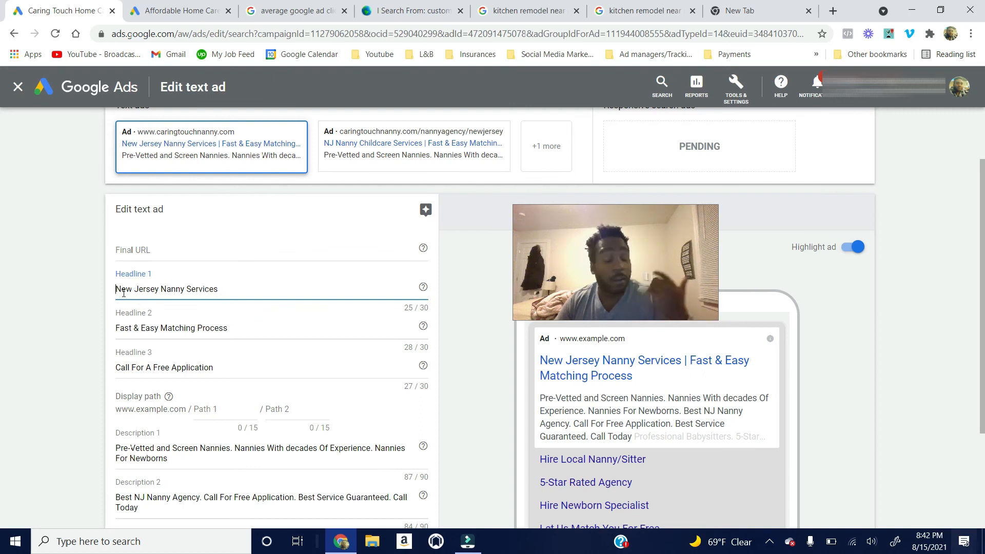
scroll(229, 363, "down", 2)
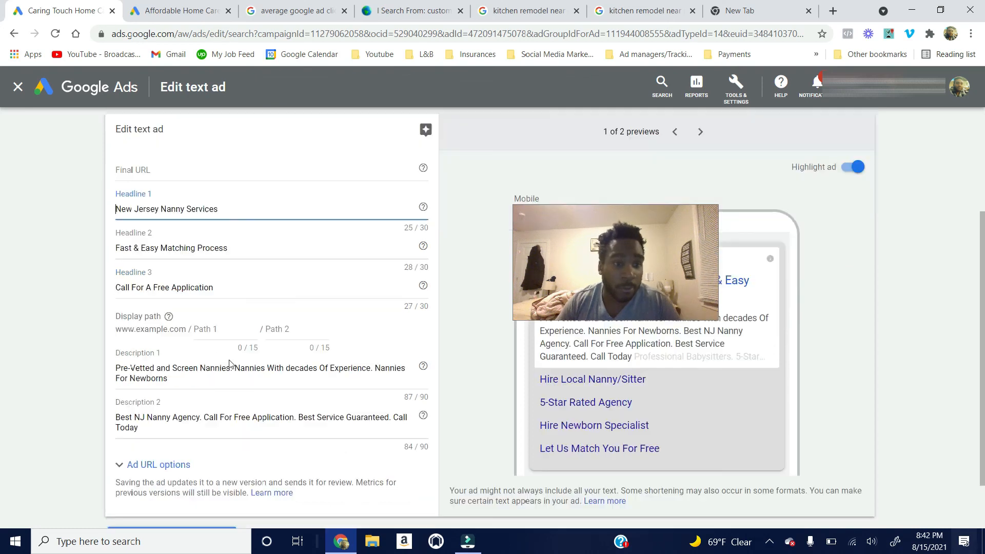
scroll(145, 304, "up", 2)
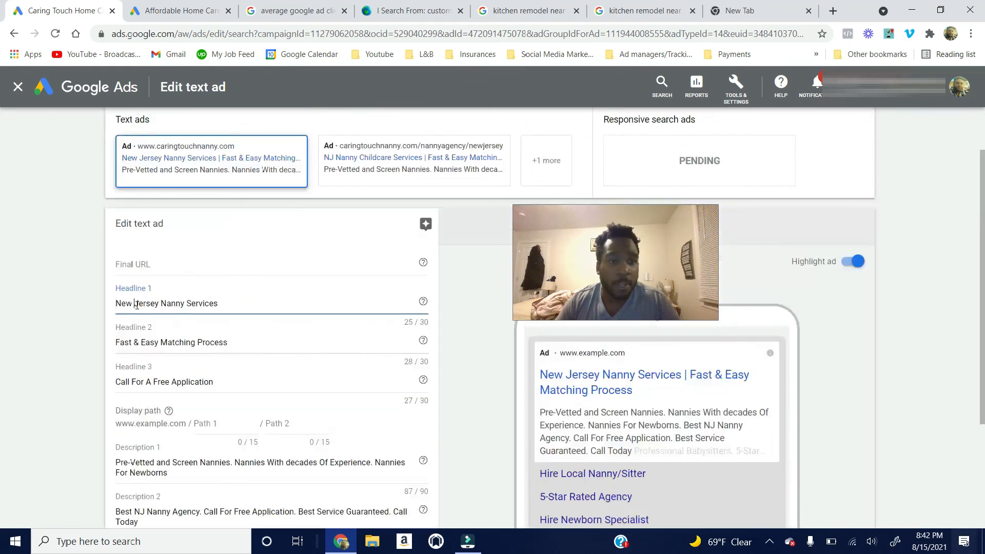
left_click(222, 310, "shift")
scroll(231, 340, "down", 4)
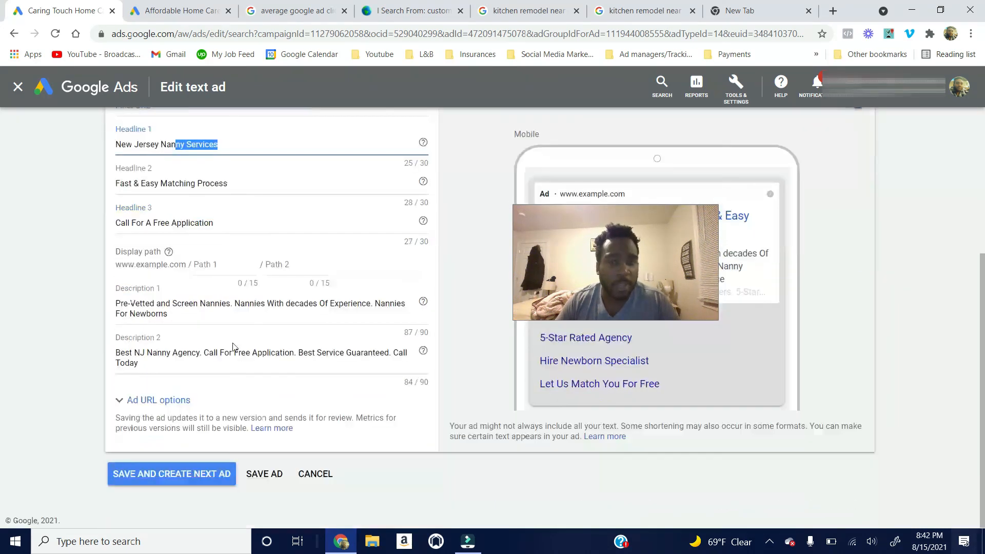